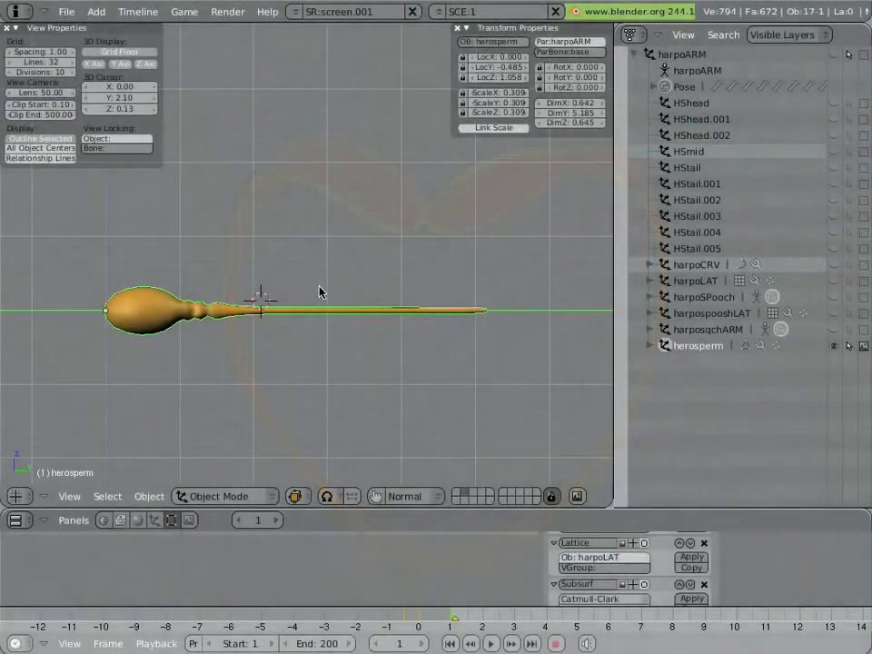
- Centre the sperm model in view and reveal the hidden armatures and lattices with Alt+H
shift+middle_drag(319, 291, 334, 201)
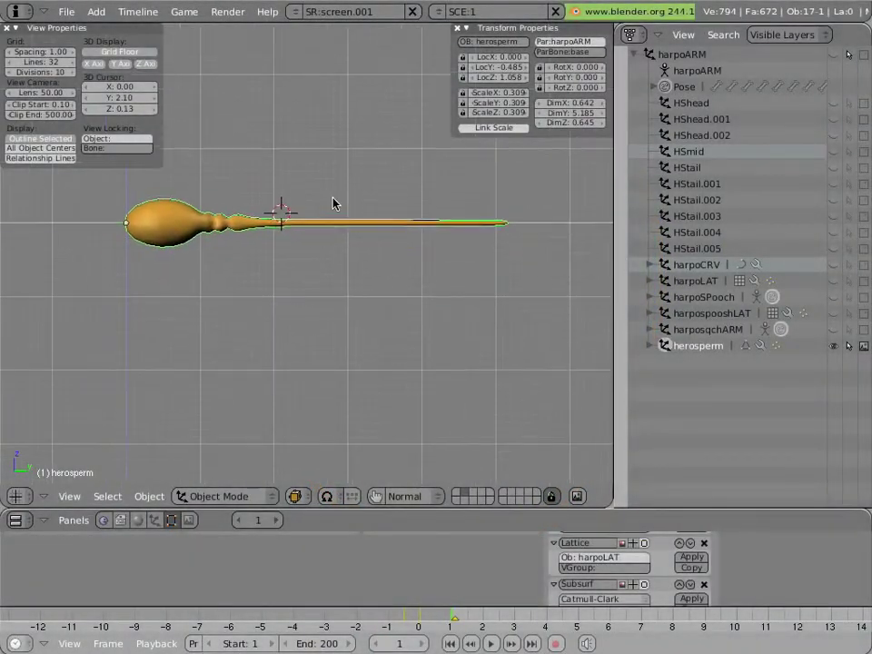
scroll(342, 312, up, 2)
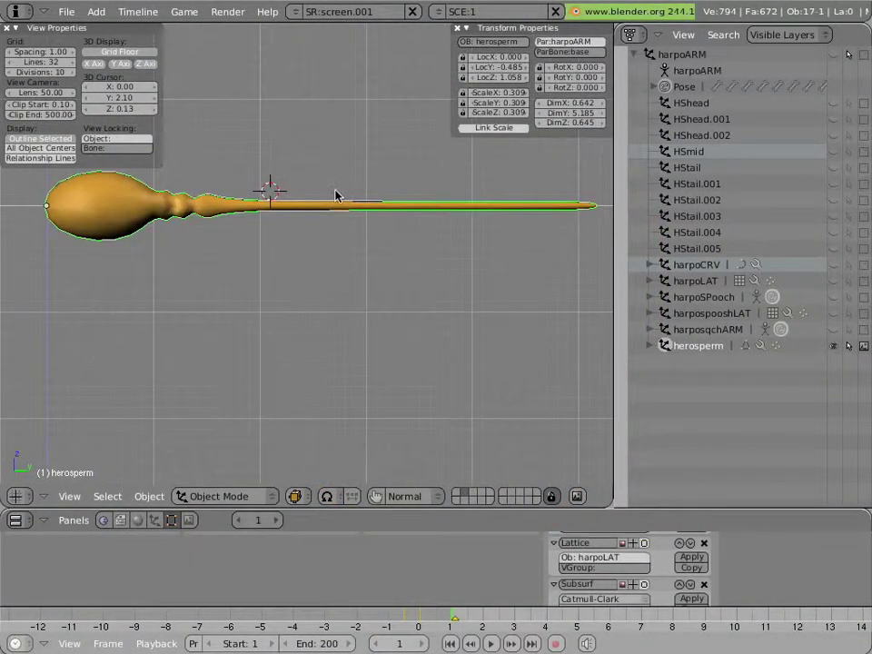
shift+middle_drag(334, 193, 341, 295)
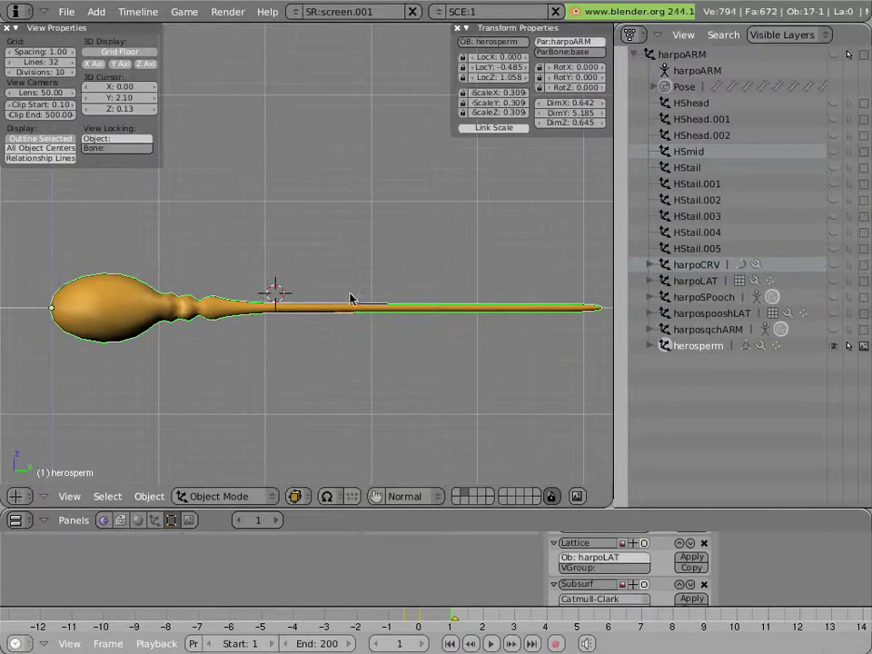
key(alt+h)
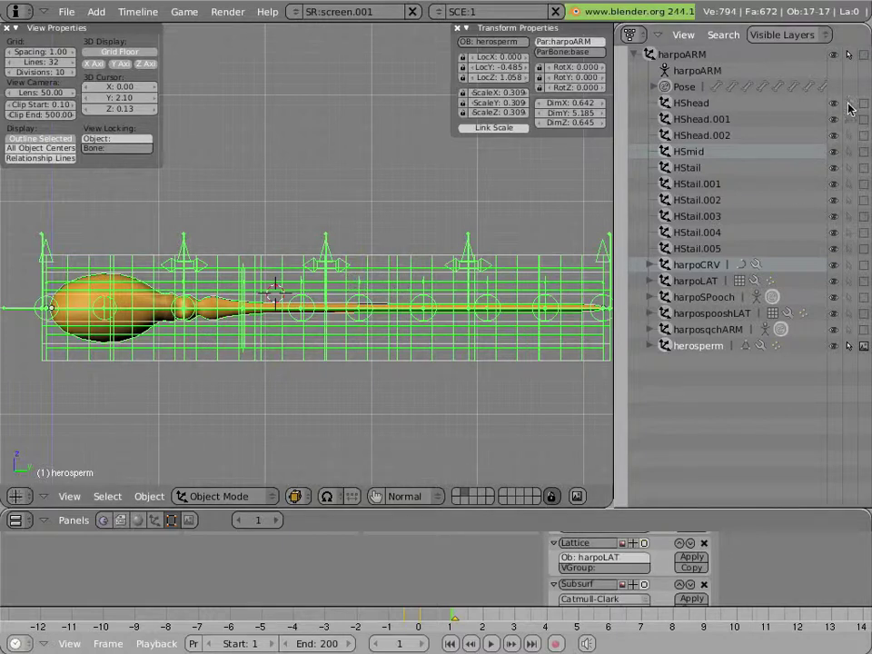
- Toggle selectability for HShead, HSmid, HStail.001–004 and harpoSPooch, then reselect the herosperm mesh
click(848, 104)
click(849, 151)
click(849, 183)
click(848, 200)
click(849, 216)
click(848, 232)
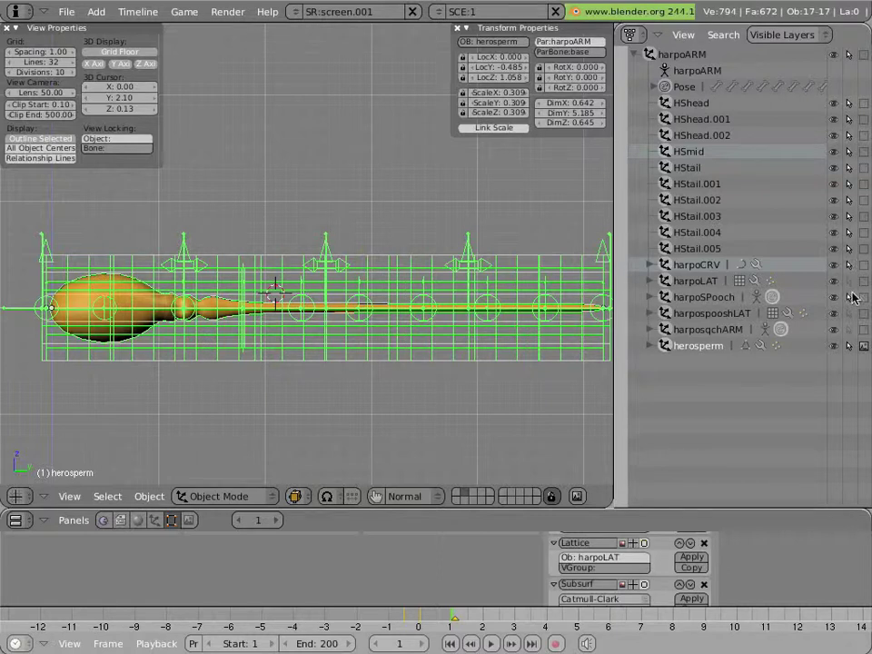
click(849, 297)
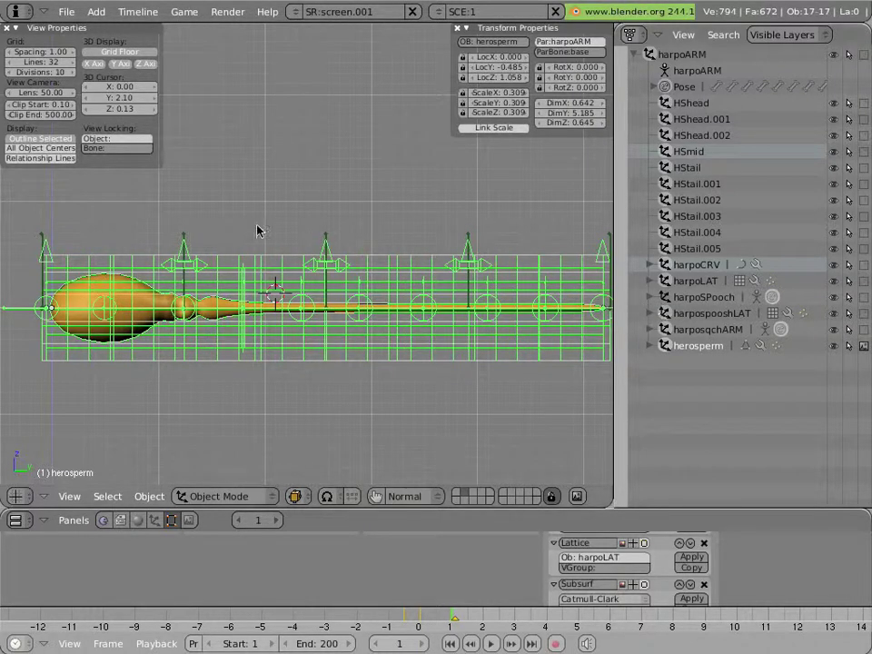
right_click(218, 316)
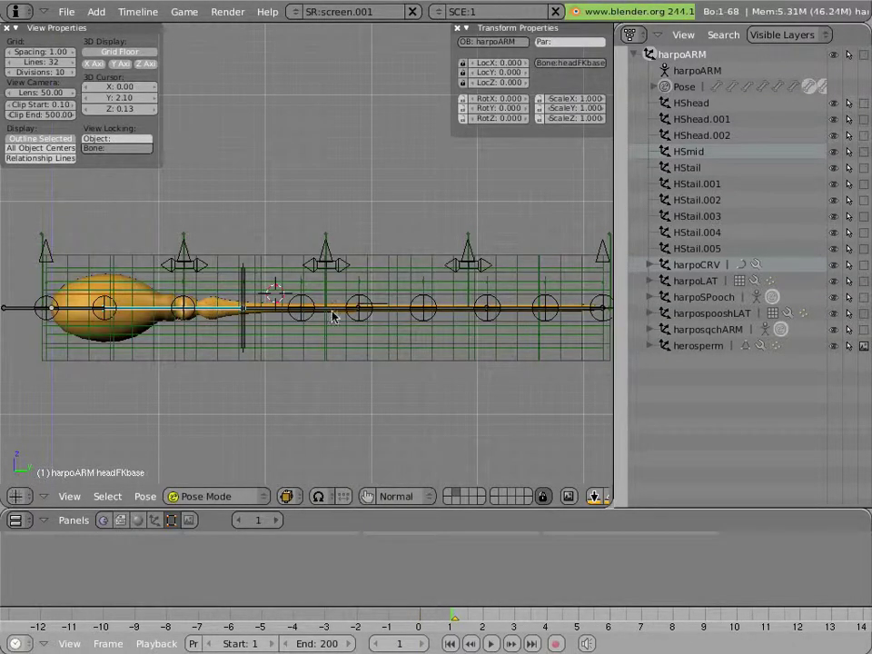
click(698, 345)
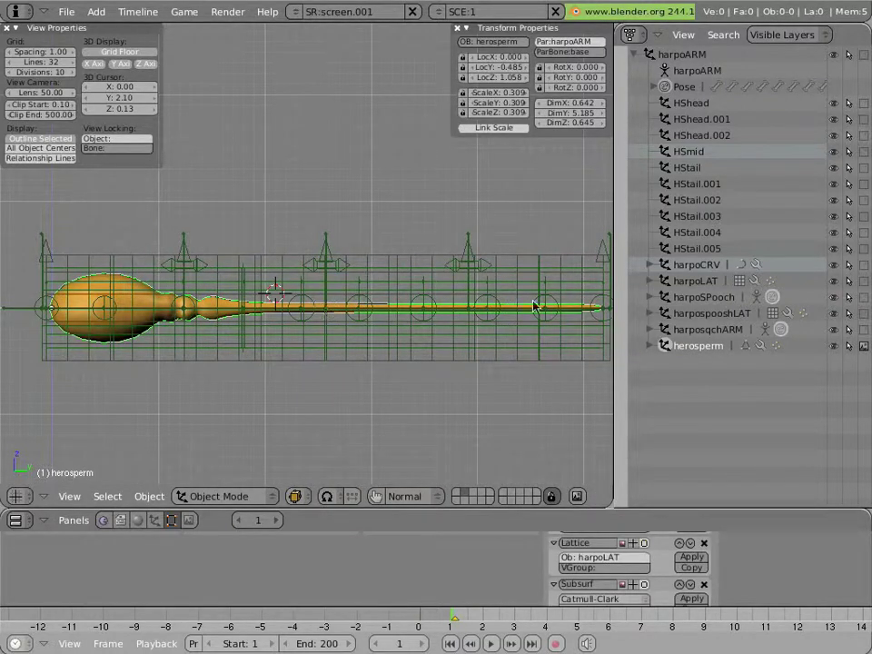
- Turn the Outliner area into the Buttons Window and orbit to a perspective view of the mesh
click(640, 33)
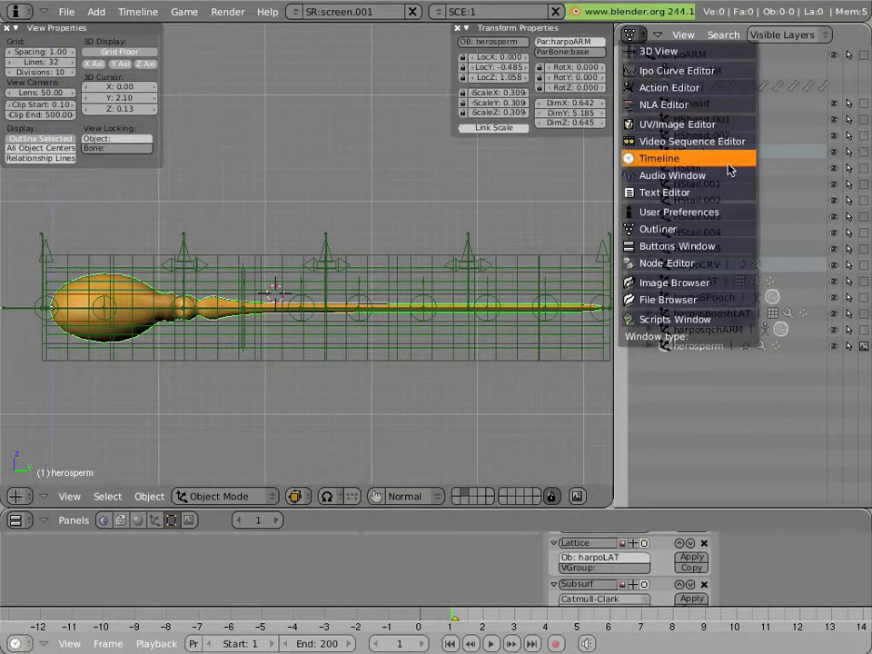
click(682, 245)
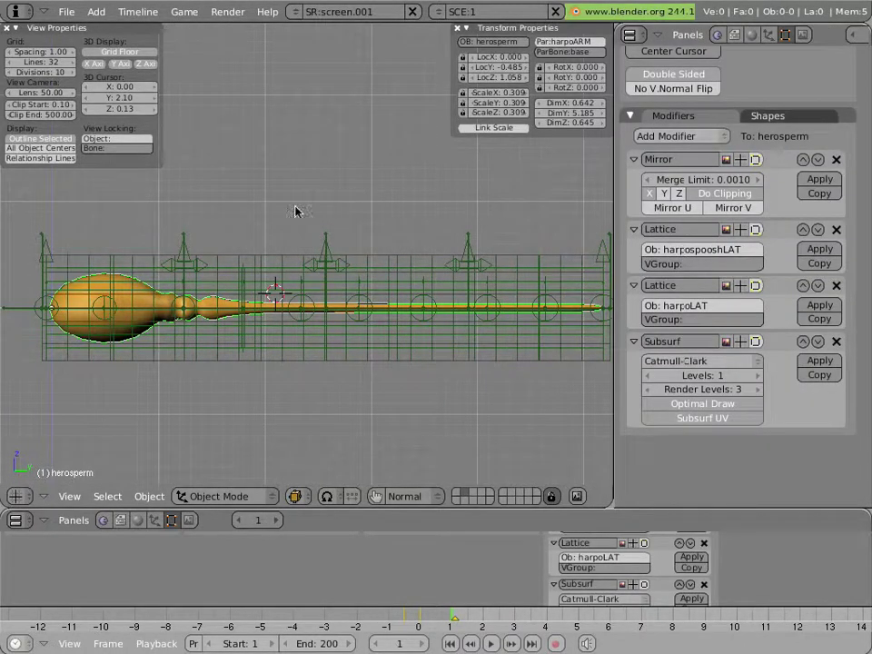
key(h)
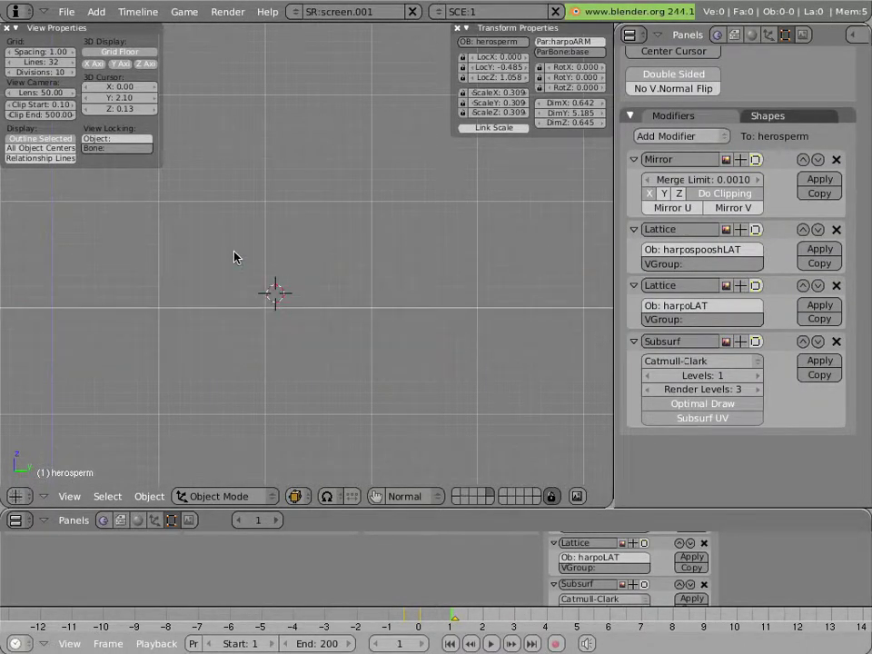
key(alt+h)
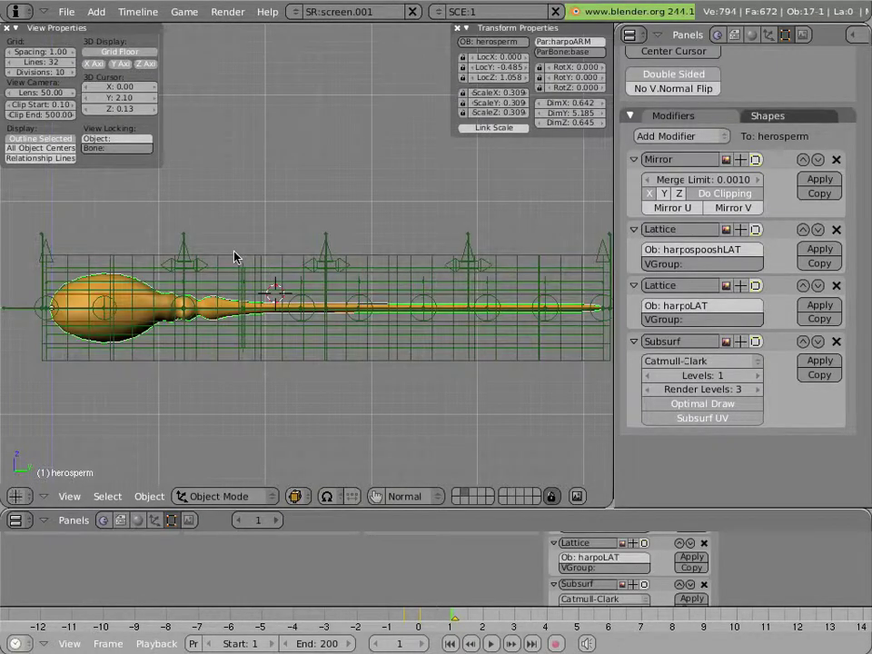
scroll(235, 257, up, 3)
middle_drag(220, 251, 346, 249)
- Enter Edit Mode on herosperm and turn on the Mirror modifier's edit-mode cage display
key(Tab)
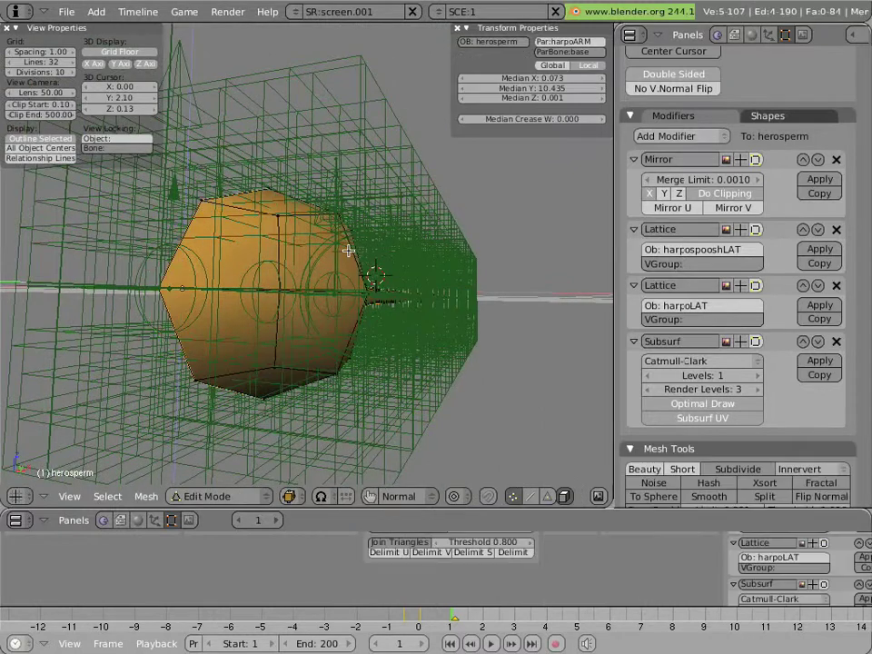
middle_drag(277, 238, 436, 233)
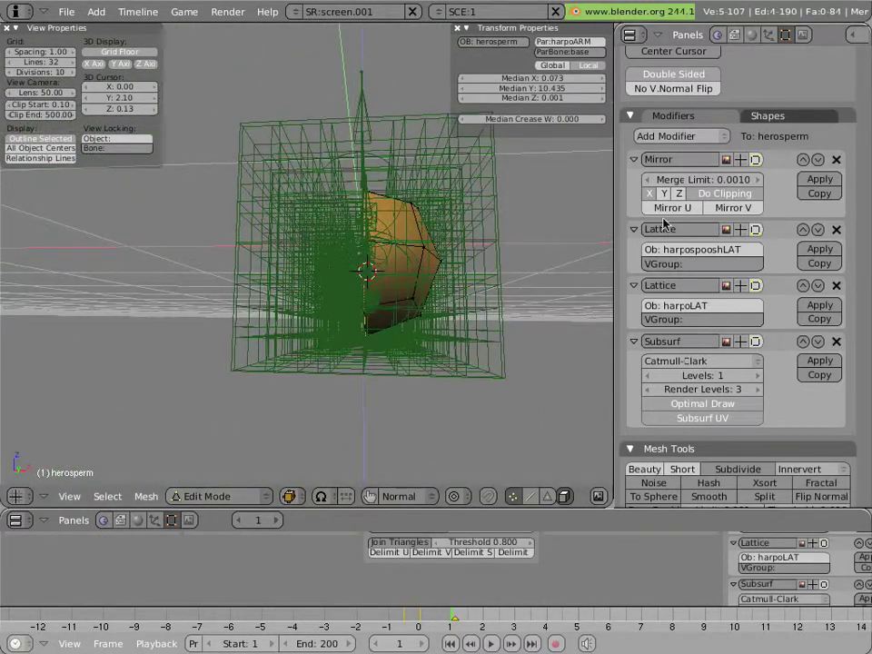
click(755, 160)
click(755, 160)
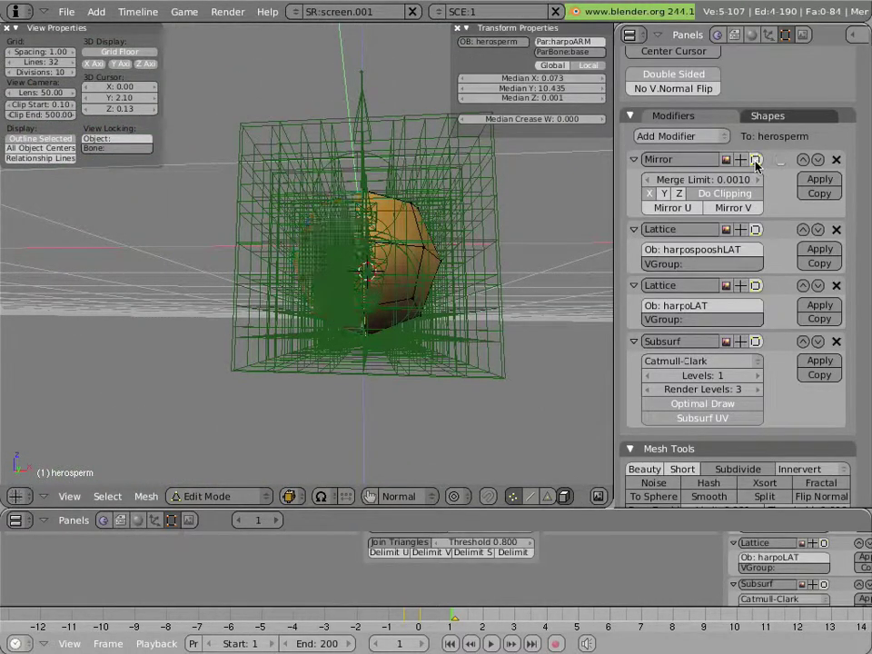
click(755, 160)
click(756, 160)
click(755, 160)
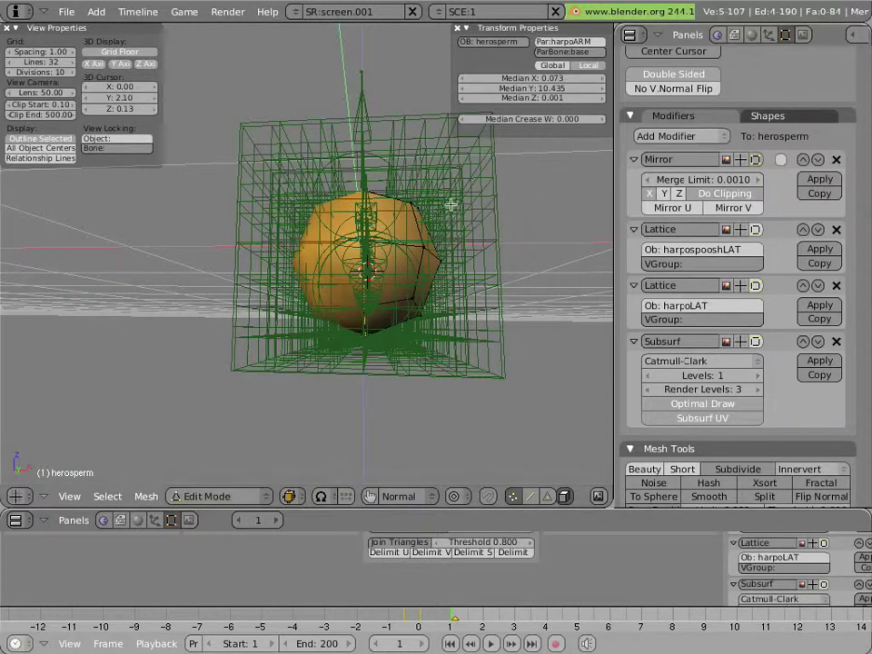
- Test-move a head vertex, cancel it, and return to Object Mode
right_click(413, 211)
key(g)
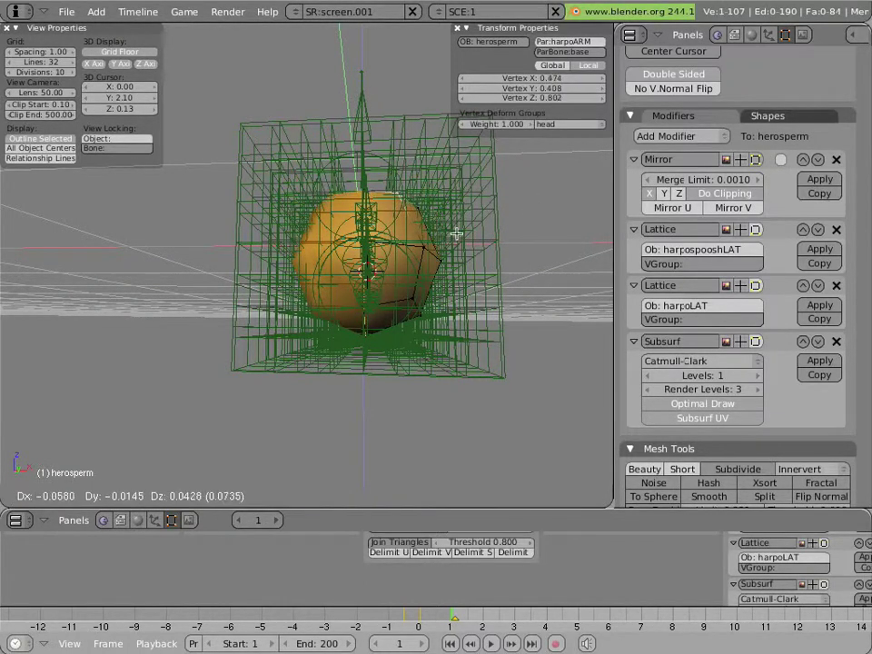
key(Escape)
key(Tab)
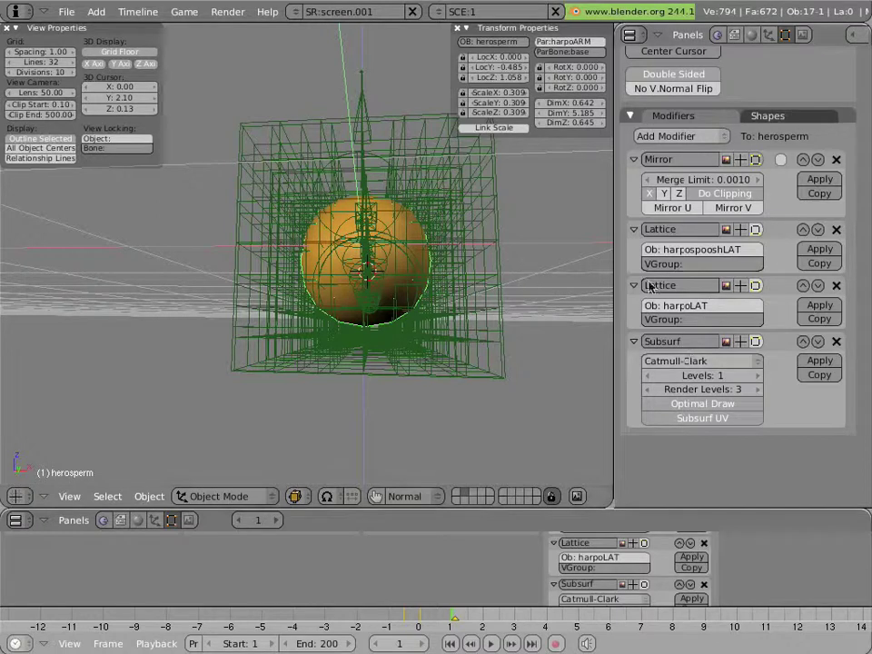
- Toggle the Subsurf modifier's viewport display off and on several times
click(740, 341)
click(741, 342)
click(740, 347)
click(740, 346)
click(740, 346)
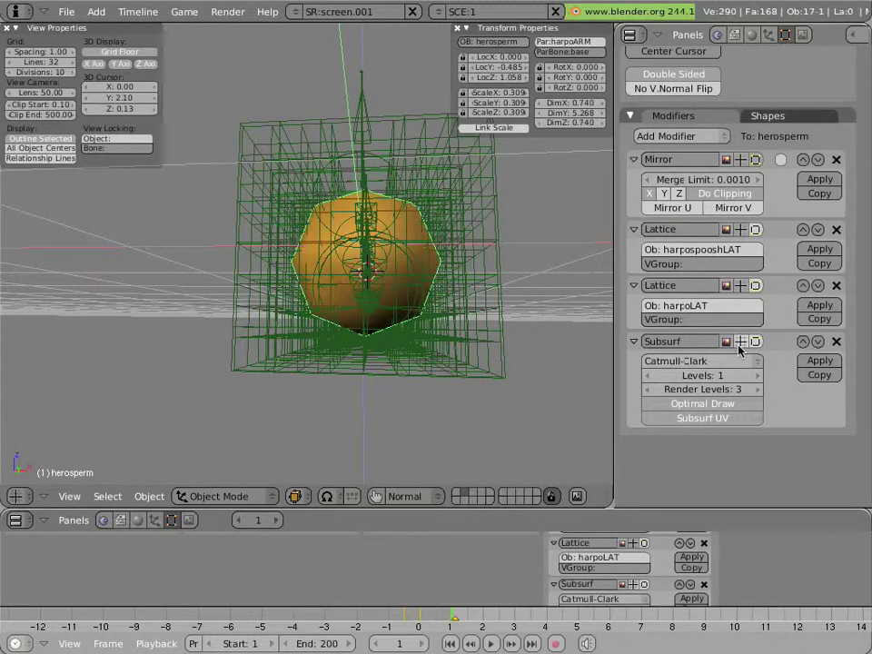
click(740, 347)
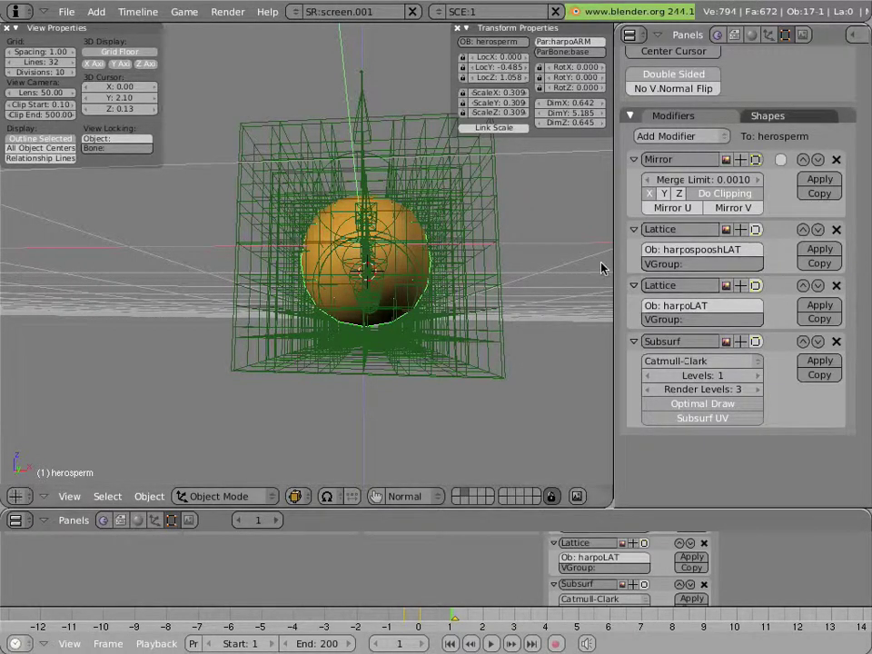
- Orbit around the head end and select the harpospooshLAT lattice
middle_drag(500, 262, 509, 309)
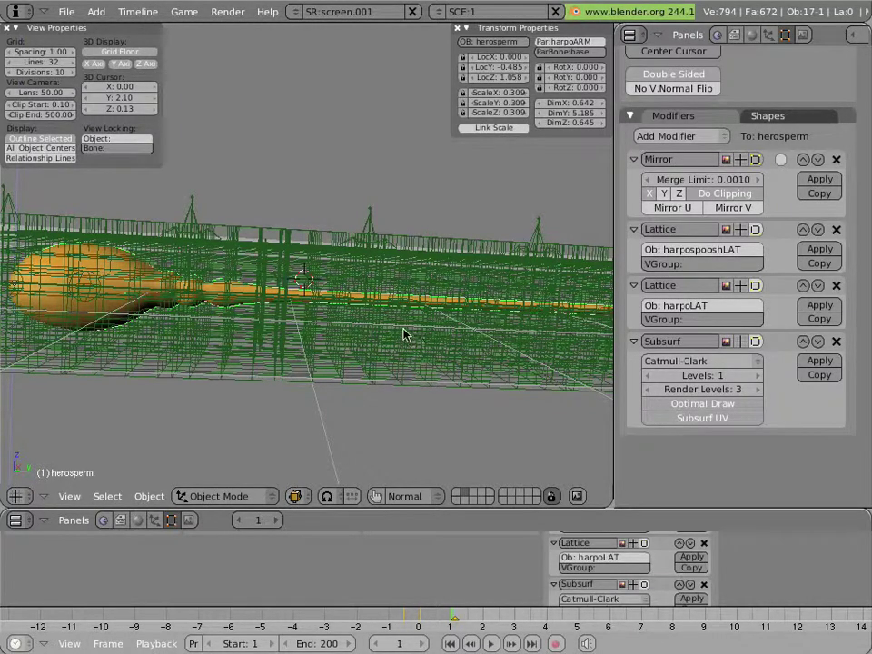
middle_drag(227, 229, 286, 259)
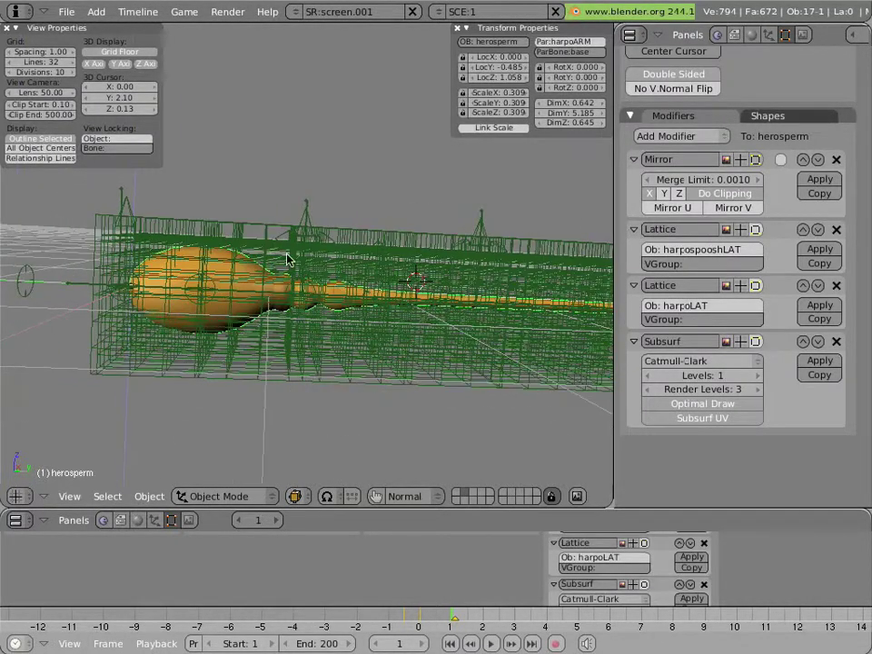
right_click(248, 232)
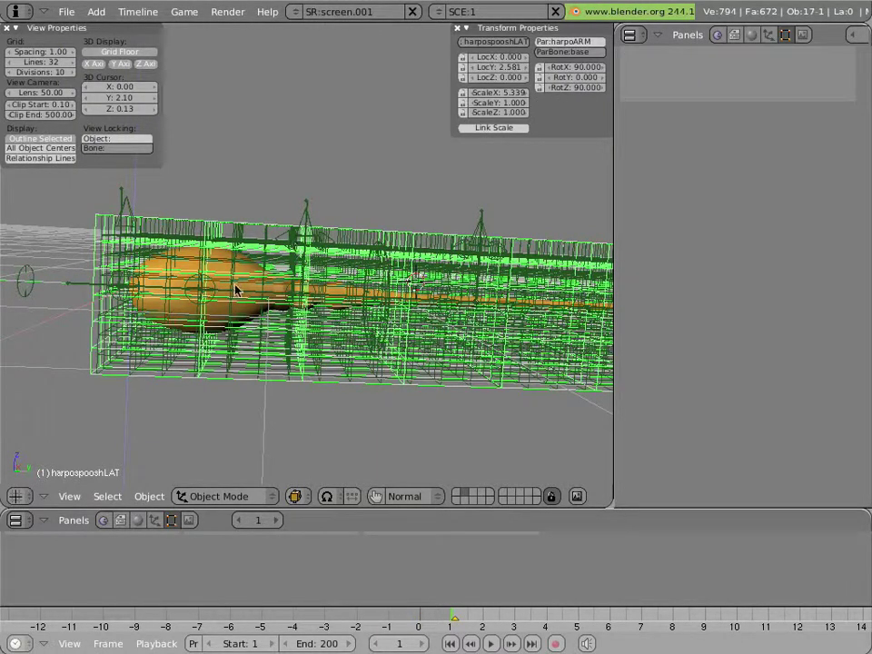
- Select the headFKbase bone and level the view to a side-on angle
right_click(153, 286)
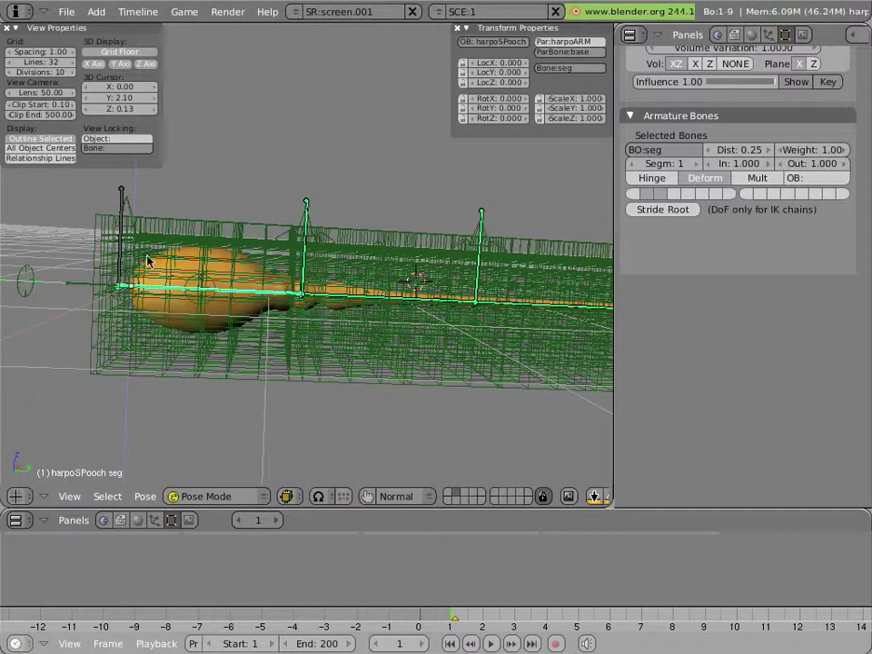
right_click(202, 305)
right_click(157, 287)
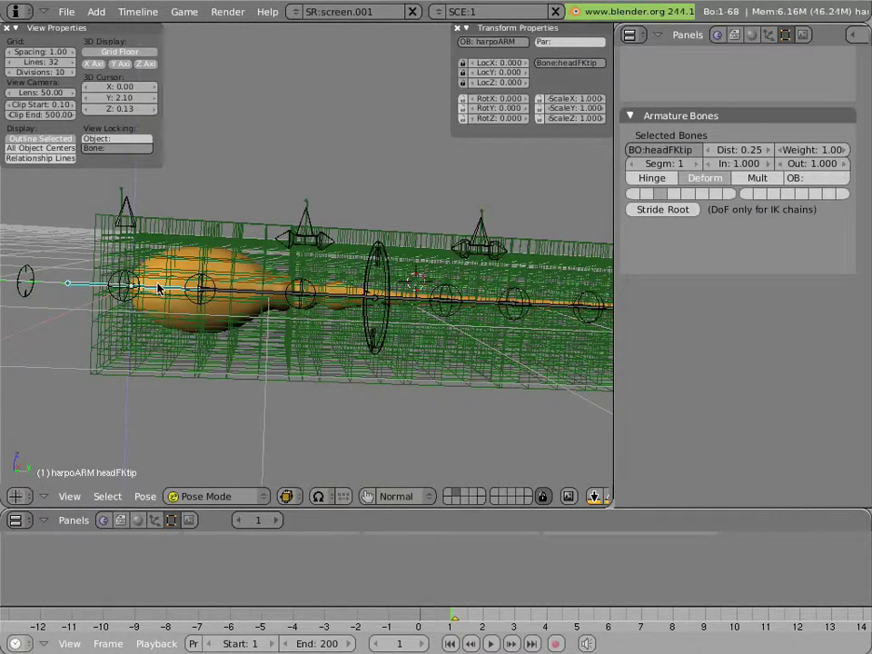
key(KP_4)
key(KP_4)
key(KP_4)
right_click(189, 315)
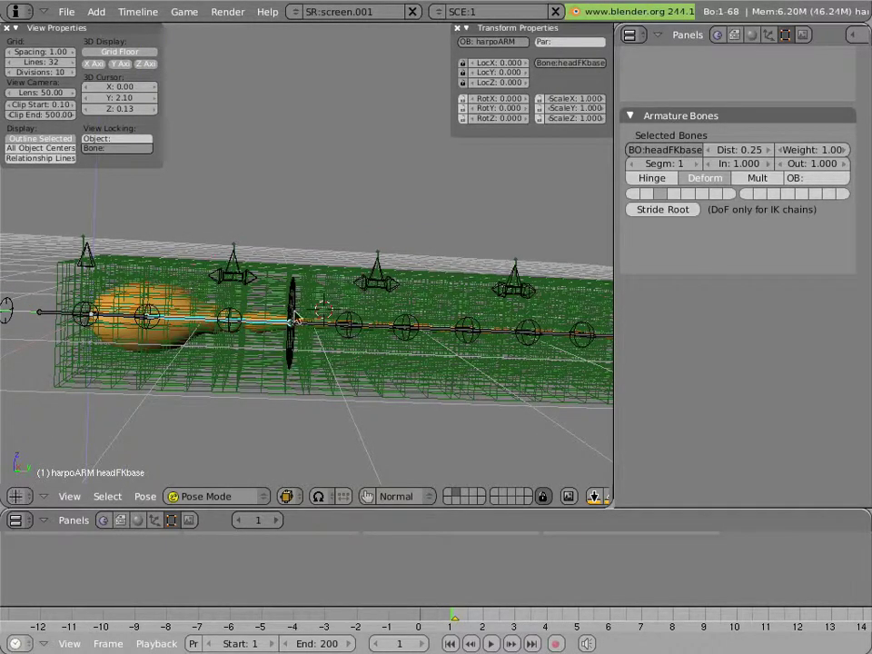
key(KP_8)
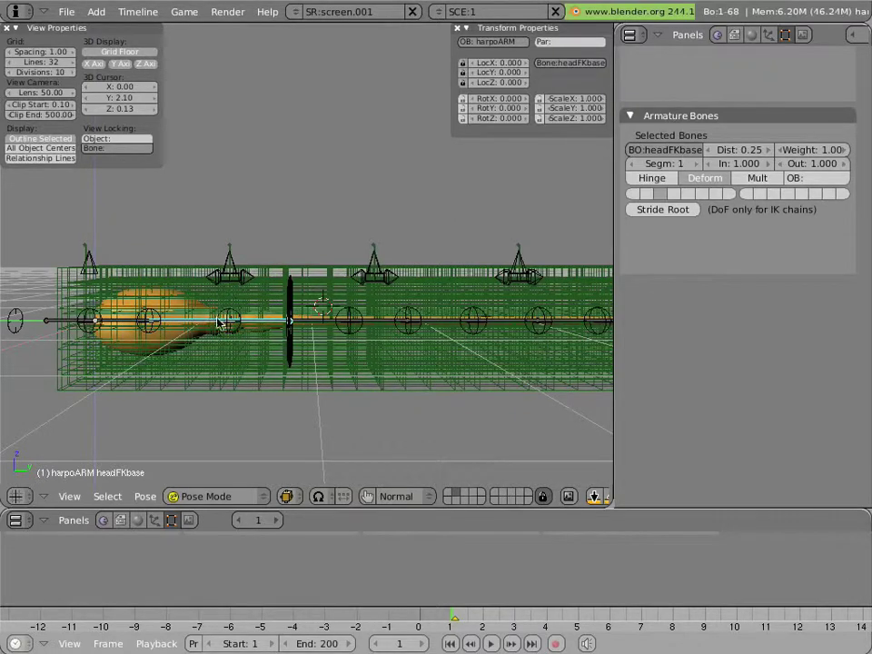
- Rotate headFKbase about 61° and headFKtip to tilt the head up, then move the base bone
key(r)
click(226, 207)
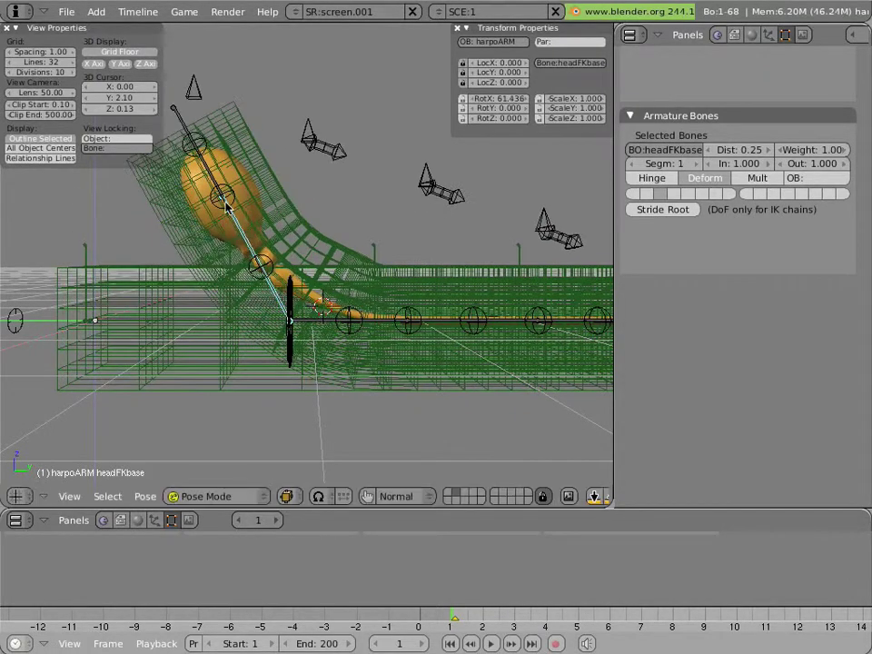
right_click(193, 138)
key(r)
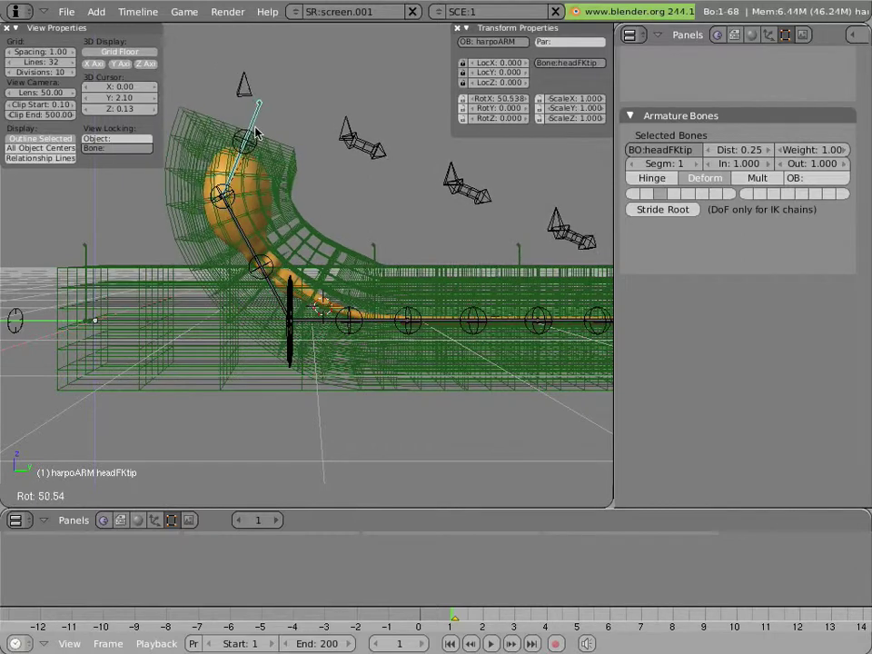
click(238, 134)
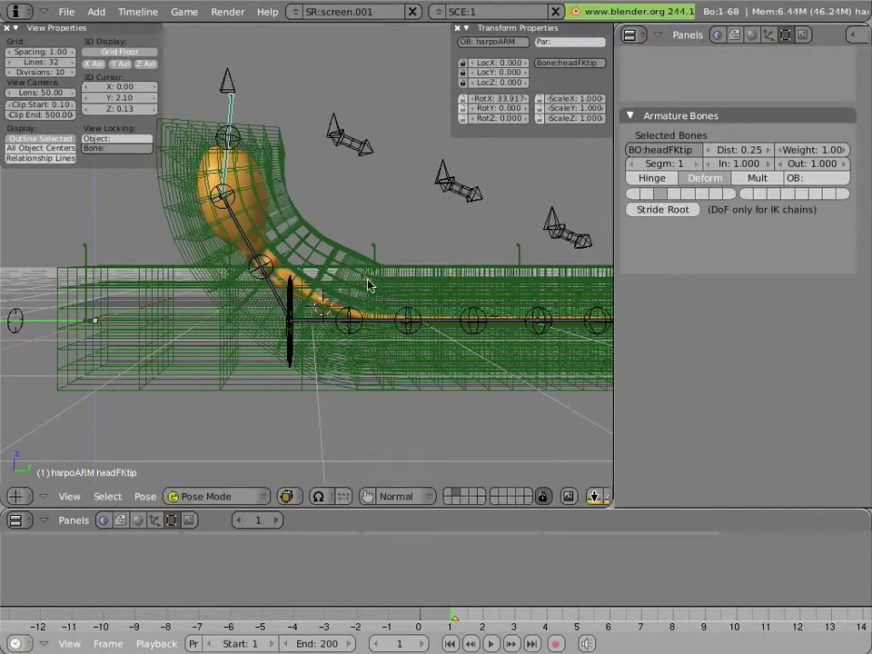
right_click(292, 313)
key(g)
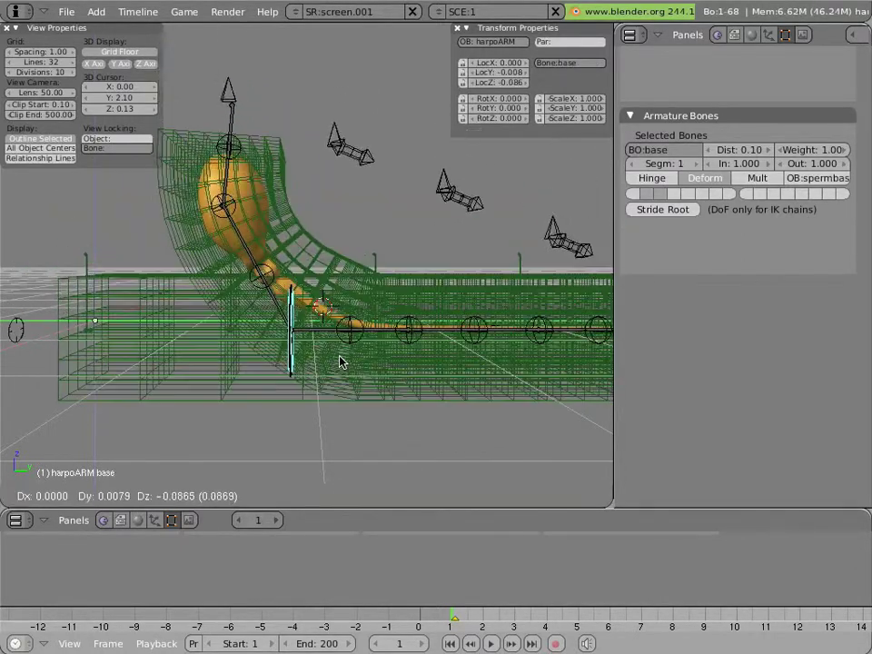
click(339, 345)
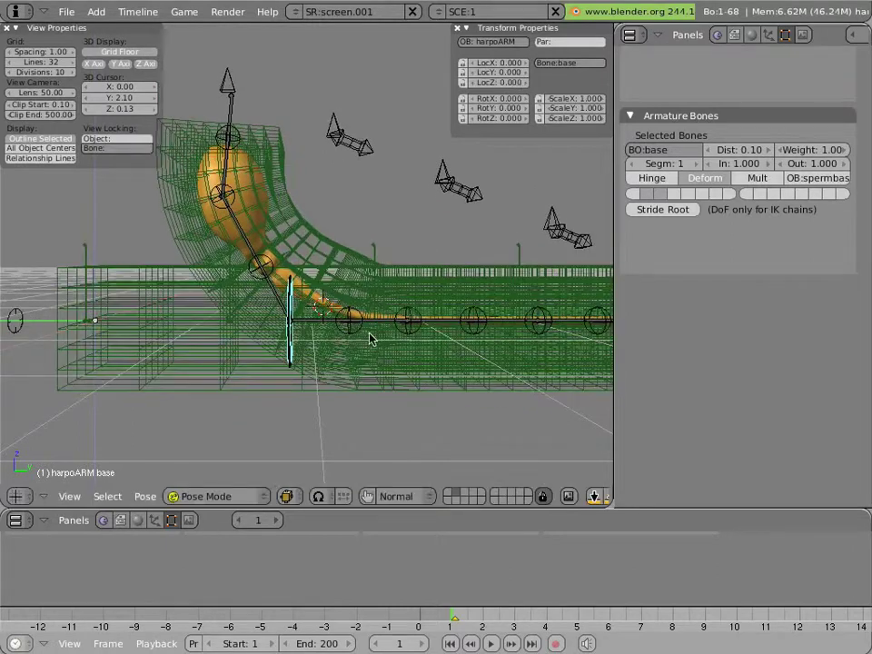
- Rotate tailFKbase, tailFKmid and tailFKtip to bend the tail into an S-curve
right_click(372, 333)
right_click(376, 332)
key(r)
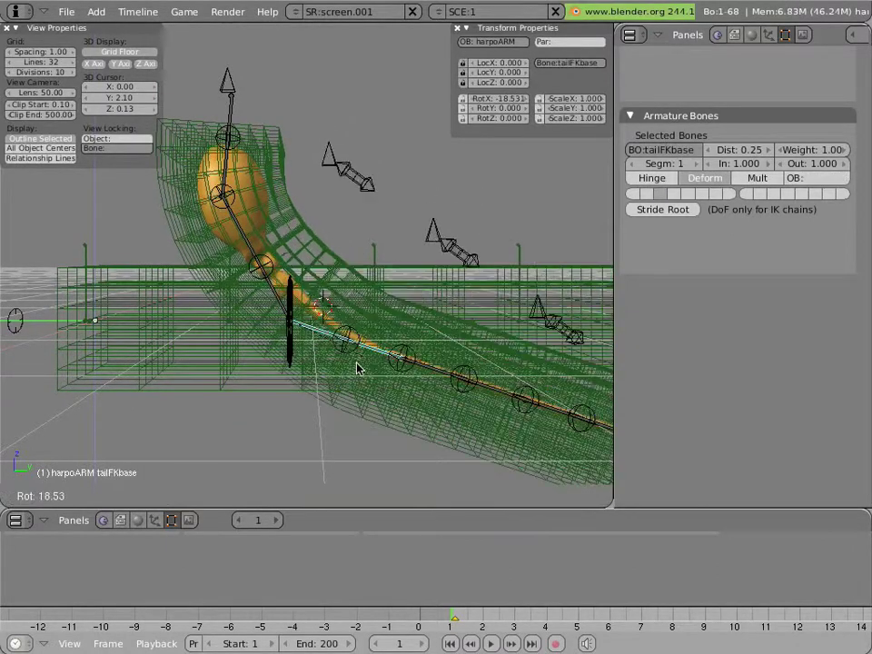
click(345, 369)
scroll(364, 372, down, 2)
right_click(372, 379)
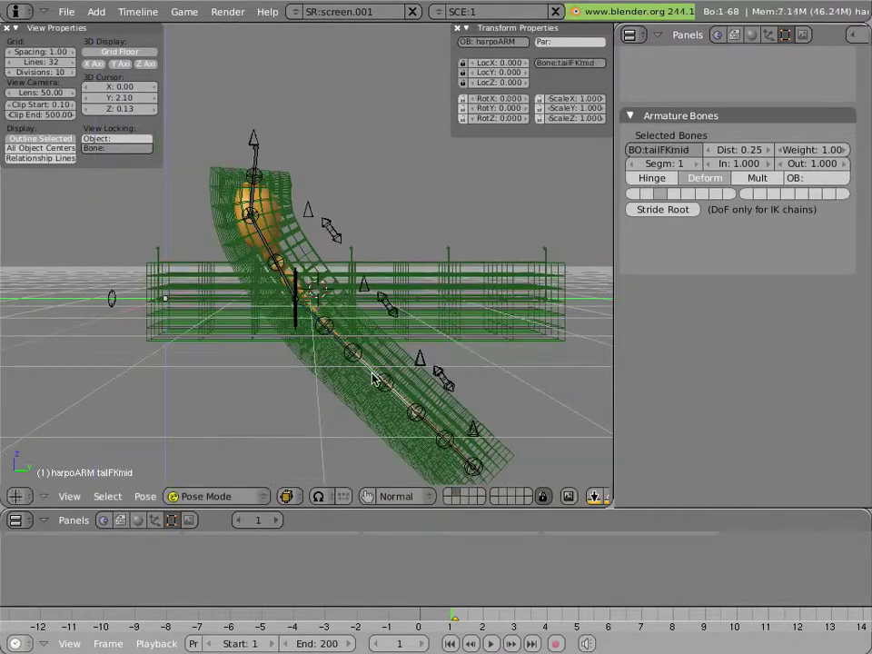
key(r)
click(375, 390)
scroll(367, 392, down, 2)
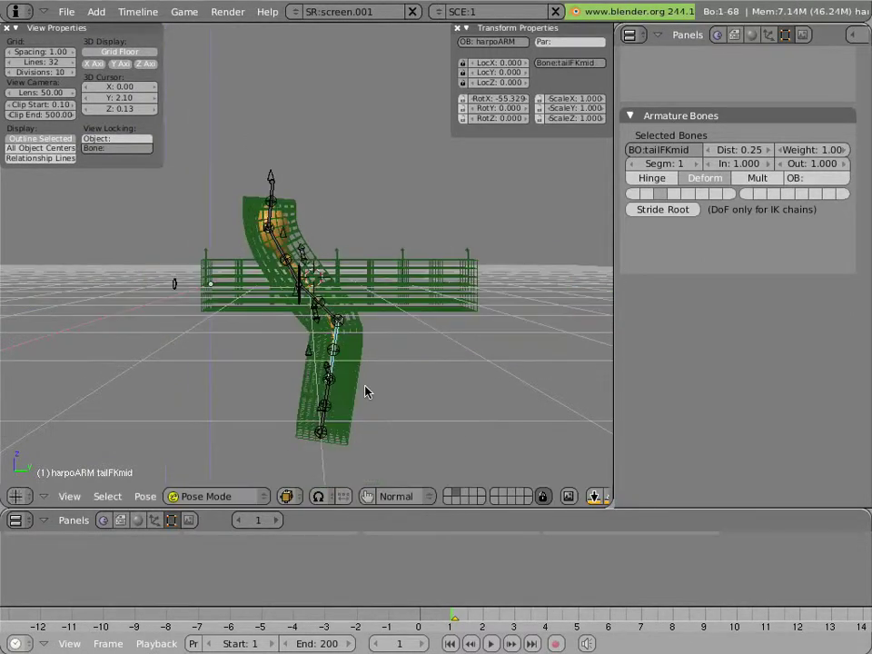
right_click(329, 404)
key(r)
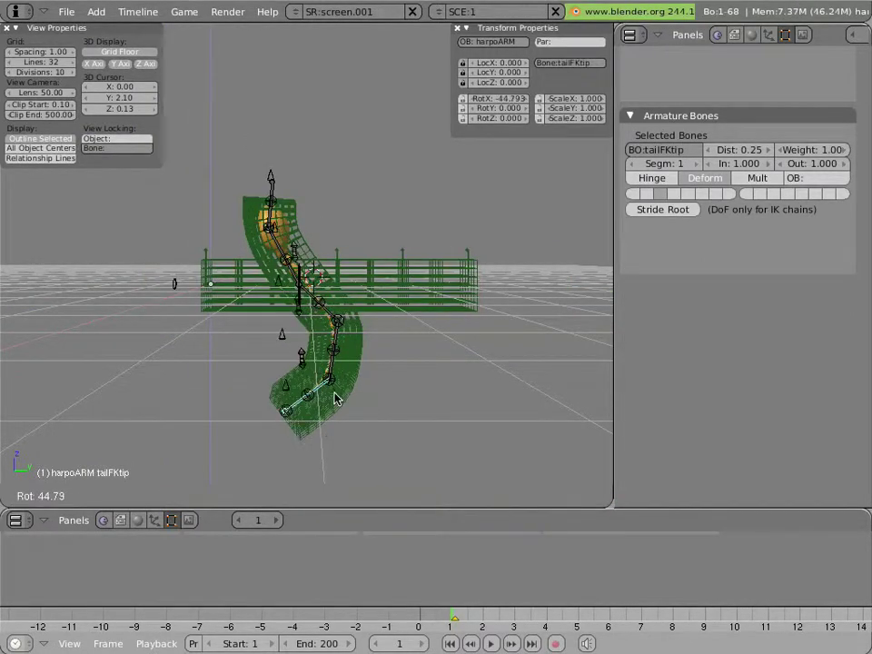
click(331, 389)
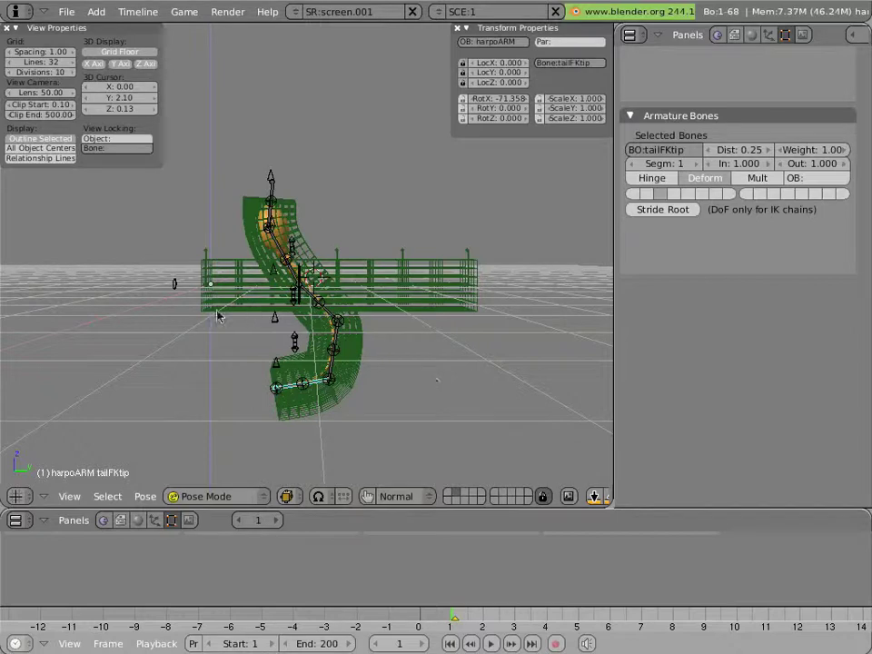
- Adjust the zoom and select the headsquech1 bone of the squash rig
scroll(209, 327, up, 2)
scroll(282, 318, up, 2)
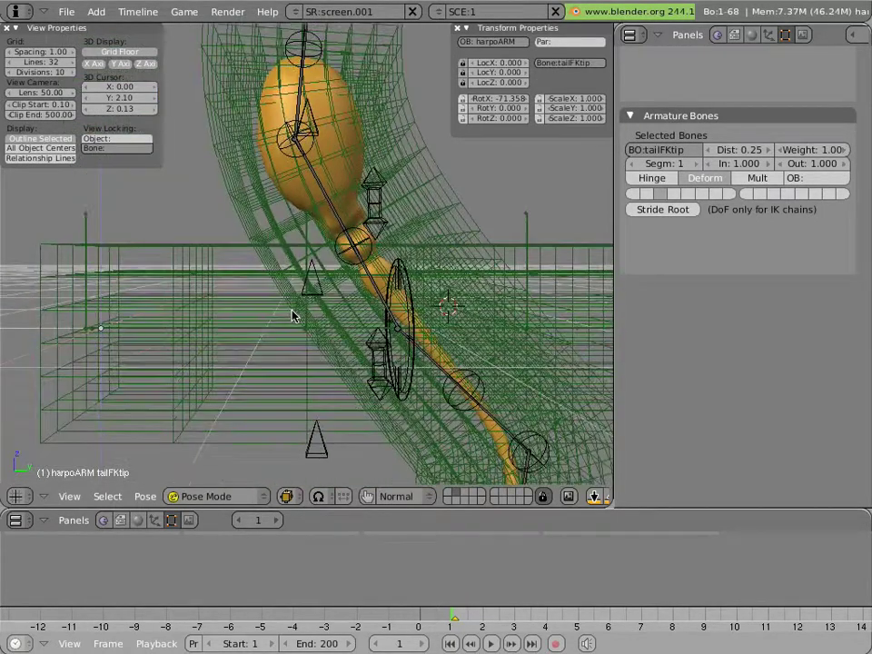
scroll(292, 318, down, 2)
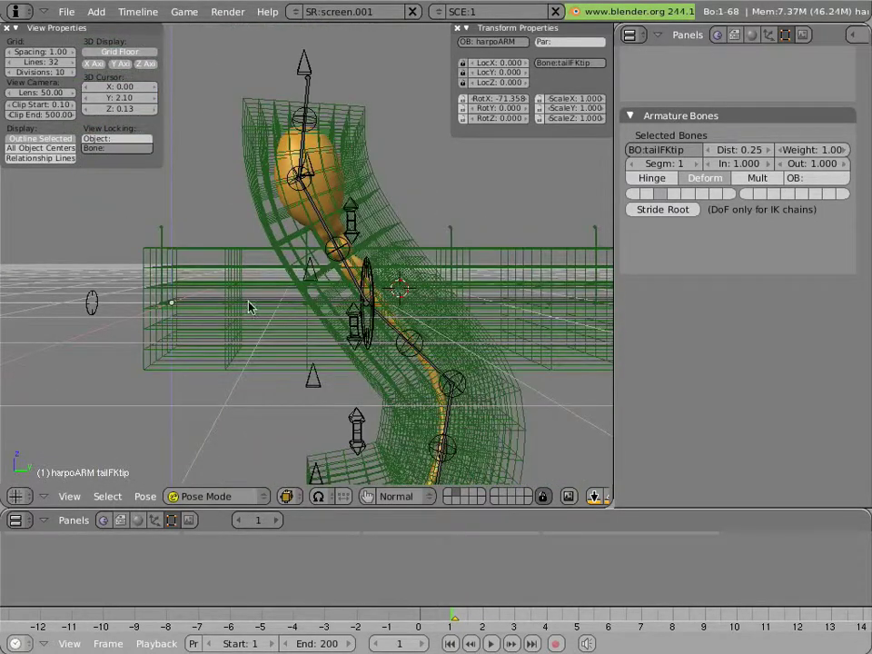
right_click(250, 305)
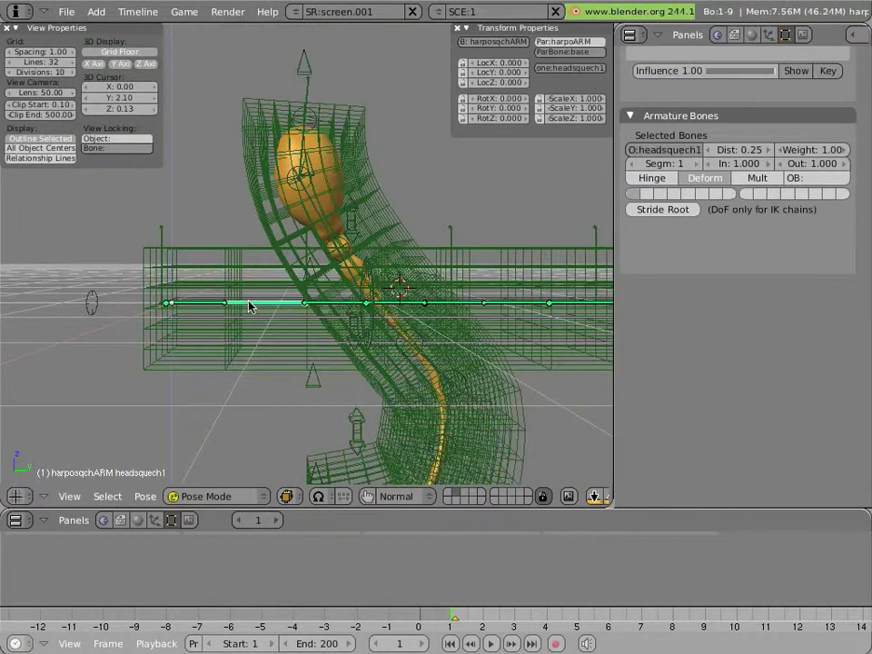
right_click(230, 346)
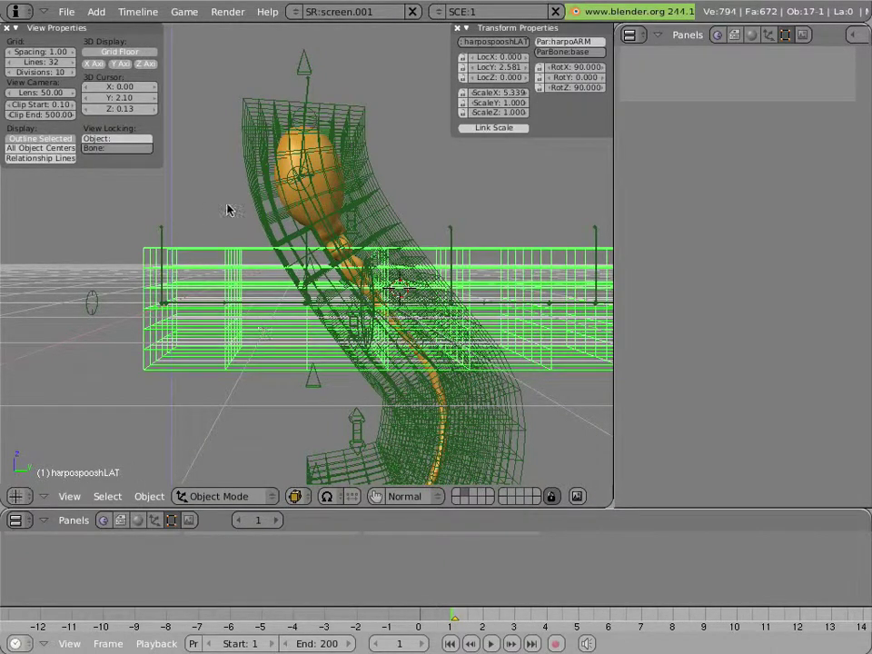
right_click(277, 287)
middle_drag(288, 291, 403, 333)
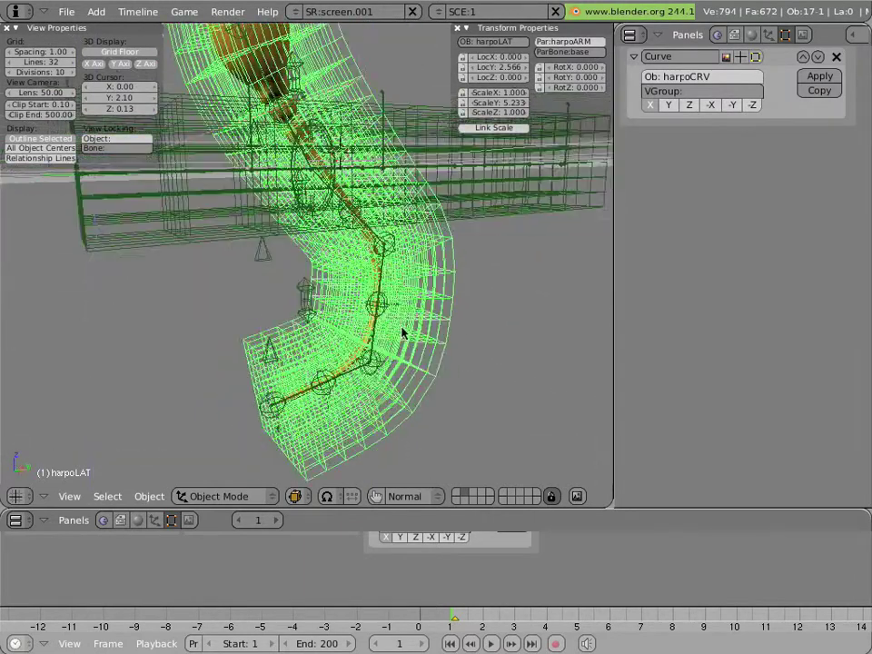
scroll(317, 292, up, 2)
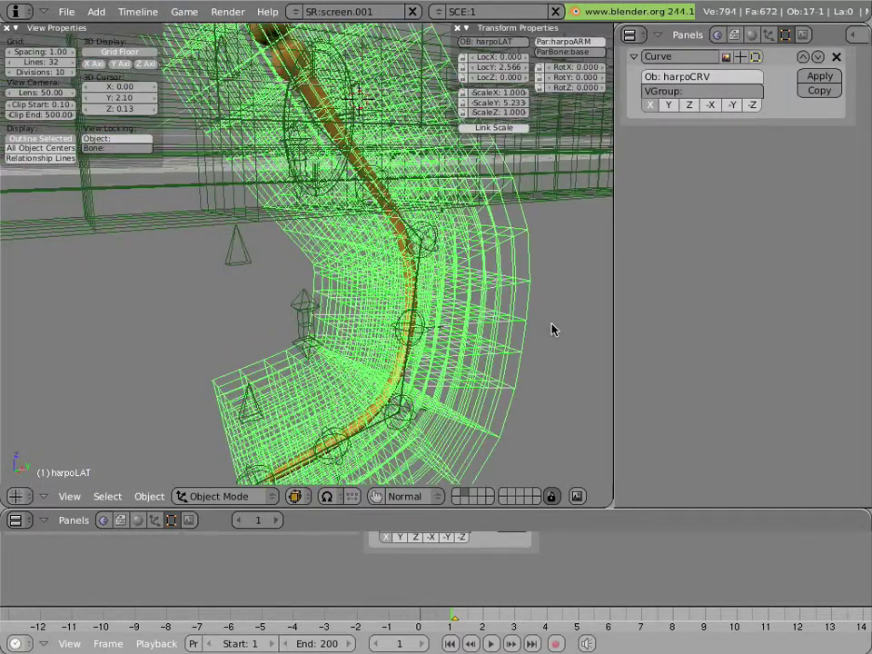
scroll(700, 332, up, 4)
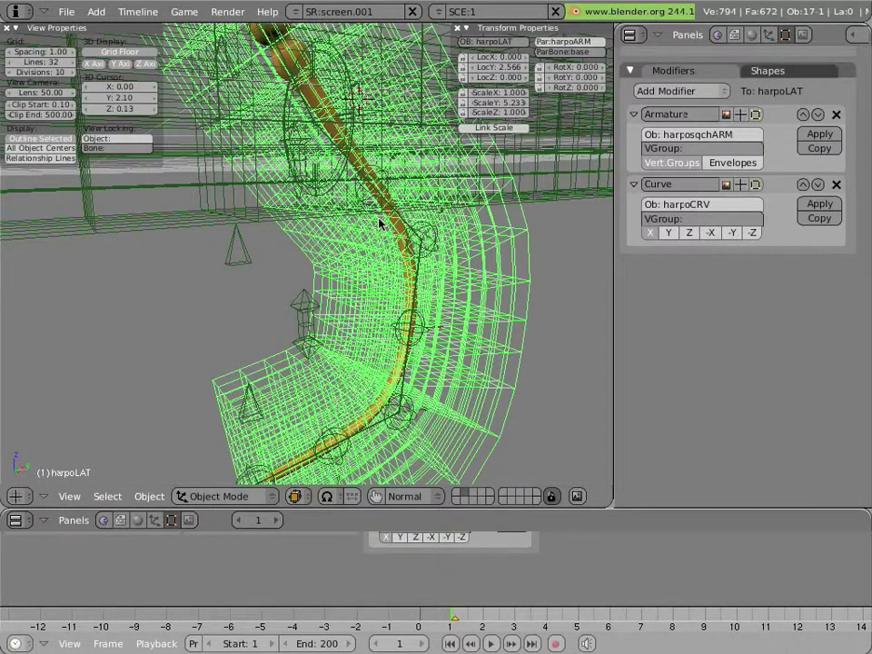
mouse_move(382, 224)
middle_down()
mouse_move(438, 228)
mouse_move(369, 234)
mouse_move(383, 240)
middle_up()
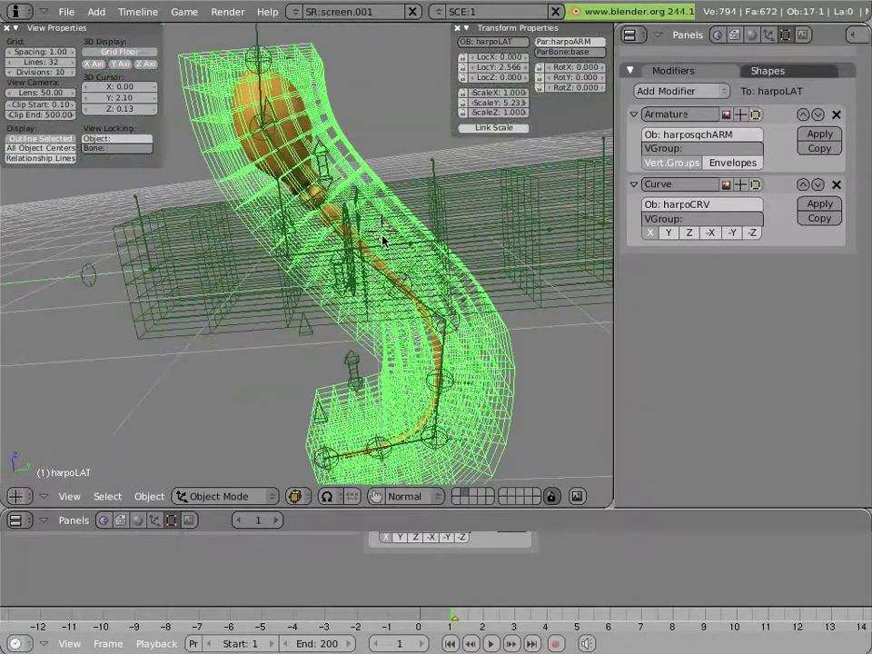
- Select the curved harpoLAT lattice and hide it with H
right_click(290, 164)
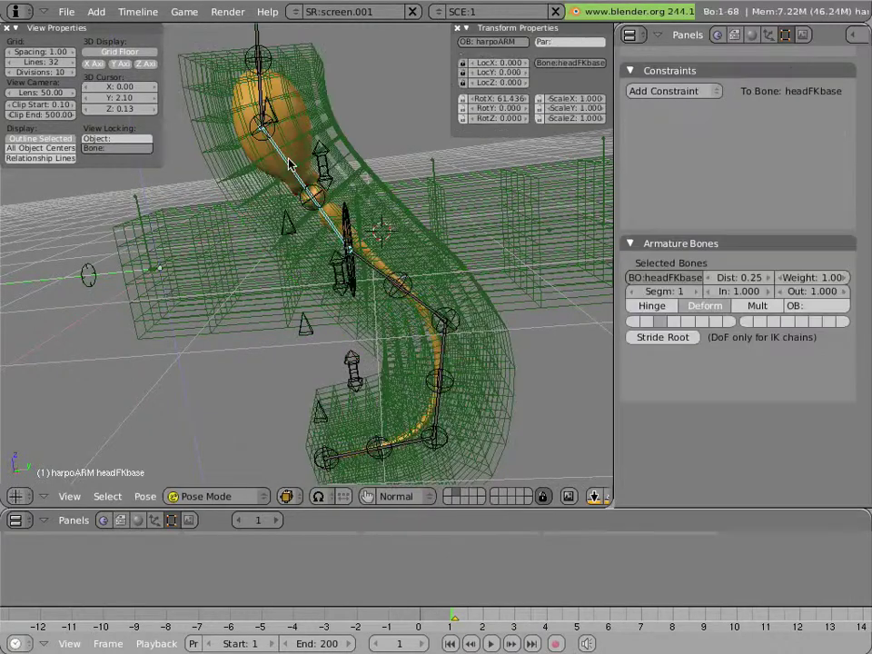
scroll(207, 175, up, 4)
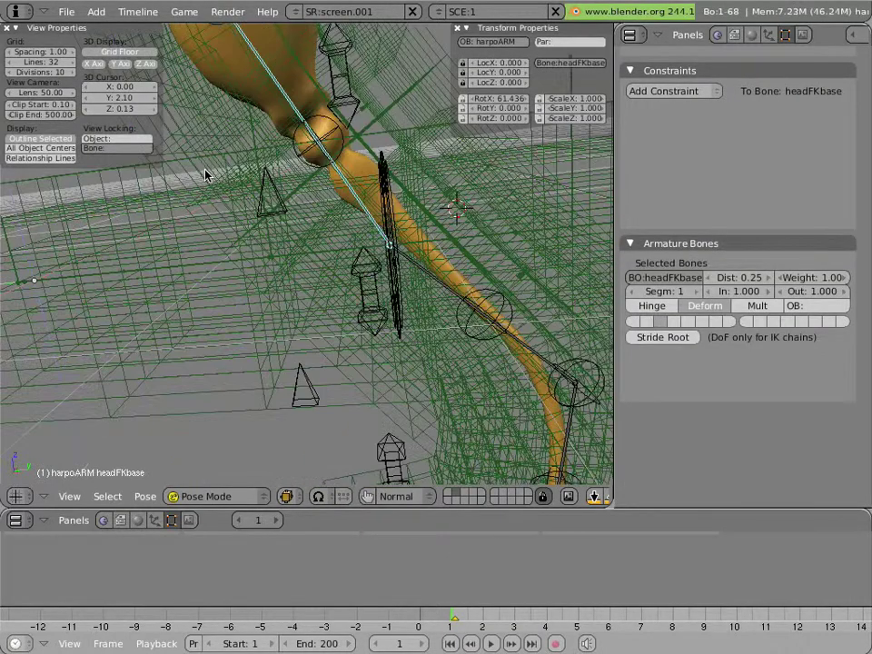
scroll(256, 136, up, 6)
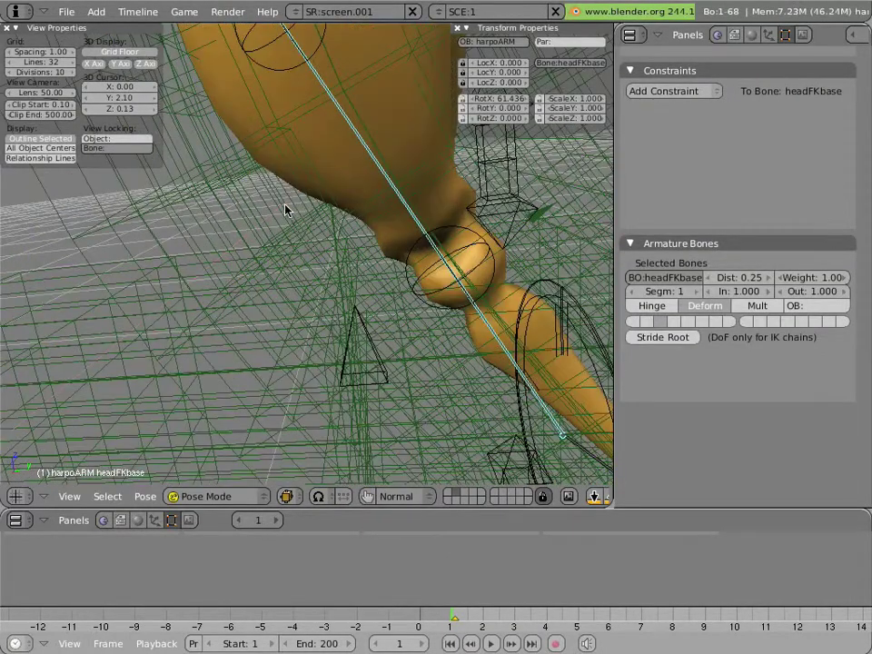
middle_drag(309, 185, 301, 207)
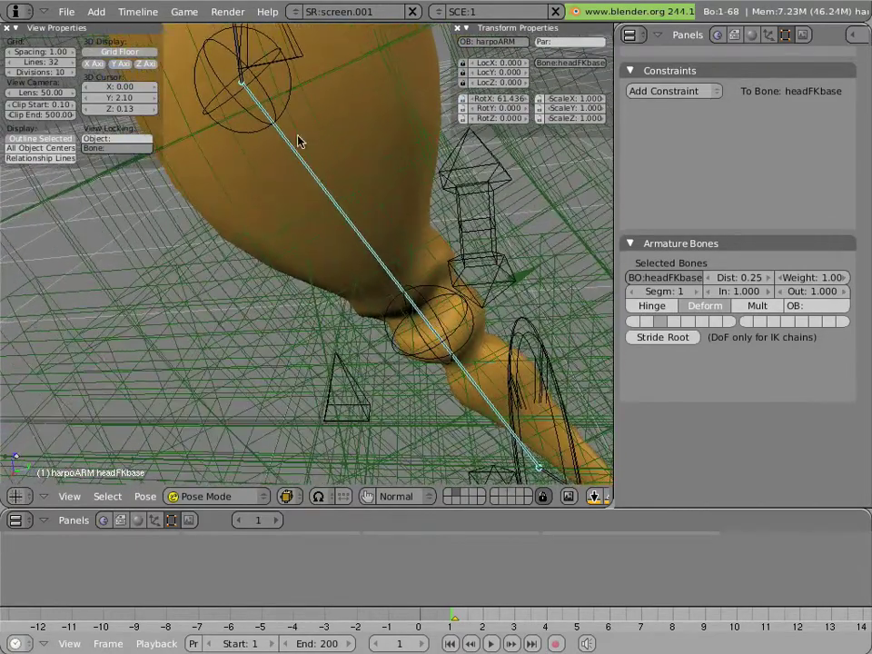
middle_drag(329, 153, 357, 199)
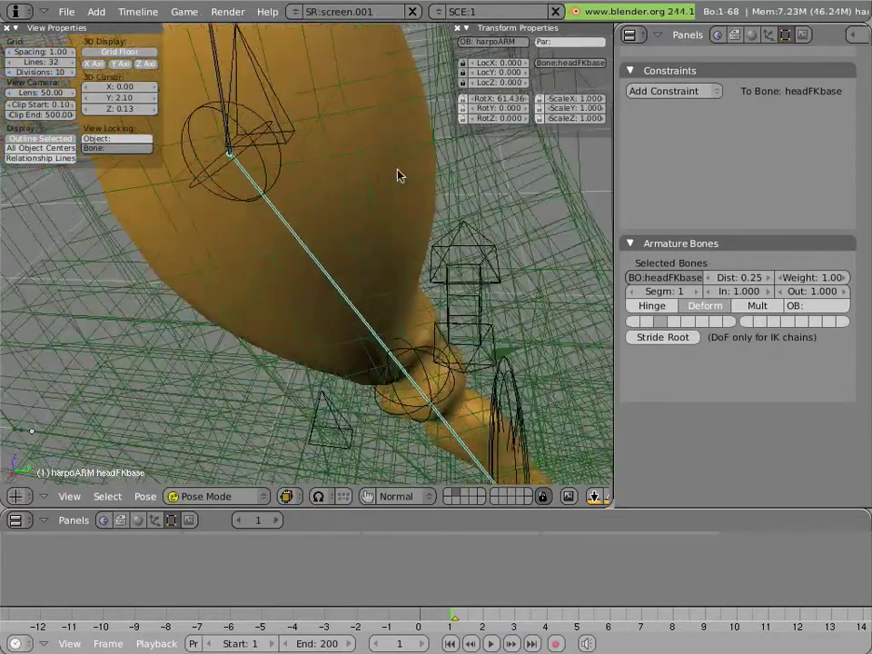
right_click(378, 160)
right_click(360, 159)
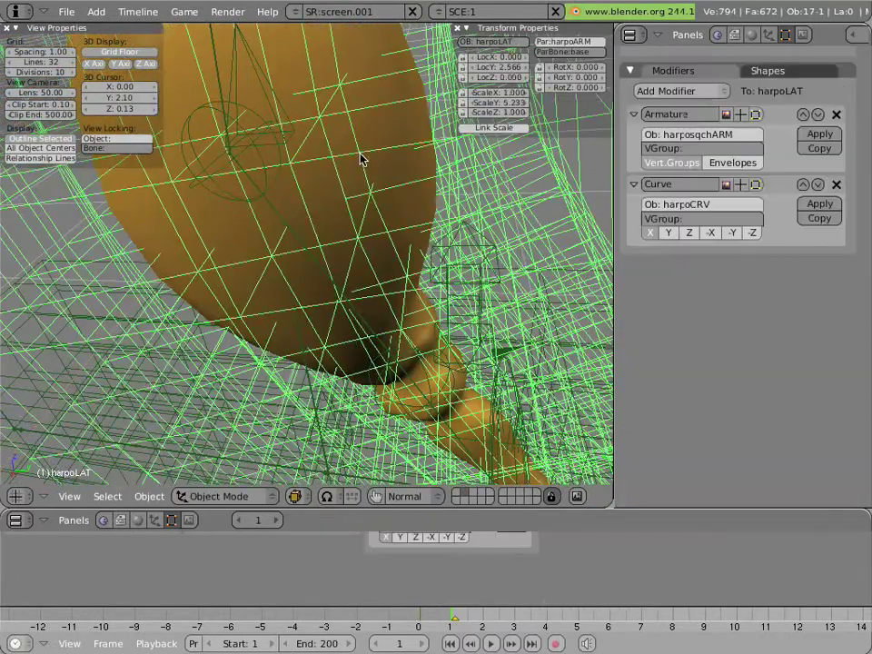
key(h)
- Reselect the herosperm body mesh to bring its modifier stack back
middle_drag(311, 192, 356, 190)
right_click(380, 204)
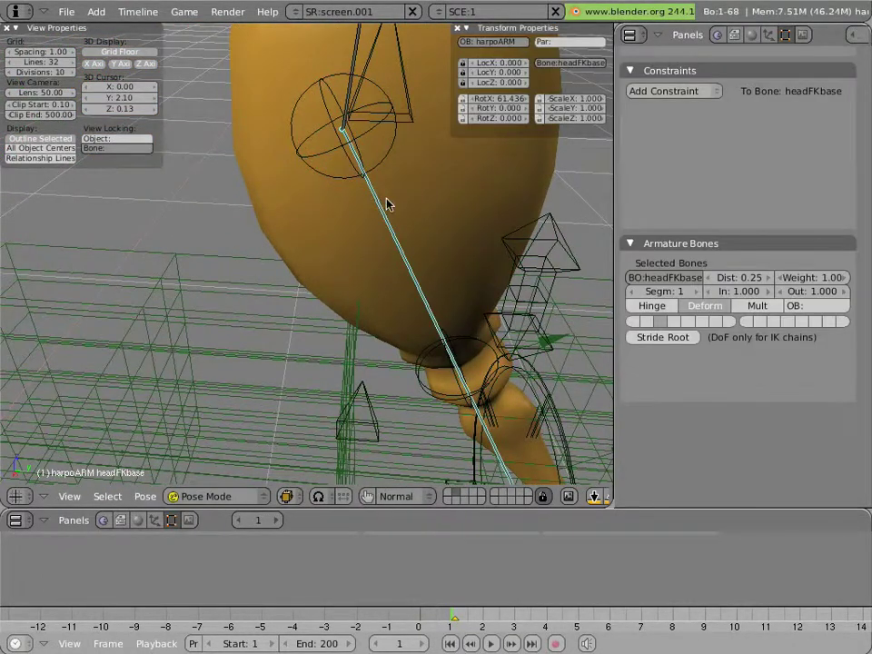
scroll(387, 204, down, 5)
middle_drag(387, 204, 329, 212)
right_click(329, 211)
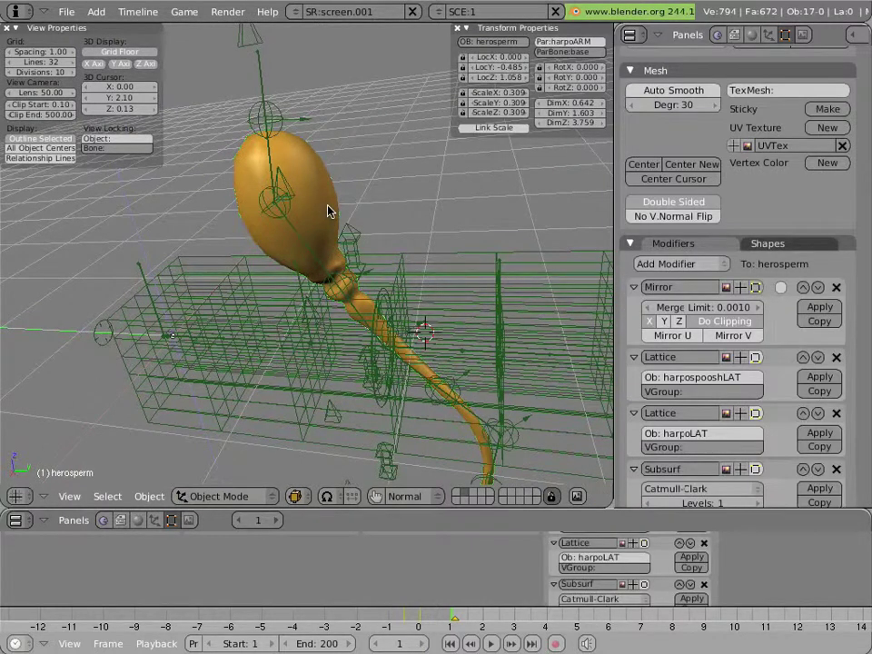
key(a)
key(ctrl+shift+a)
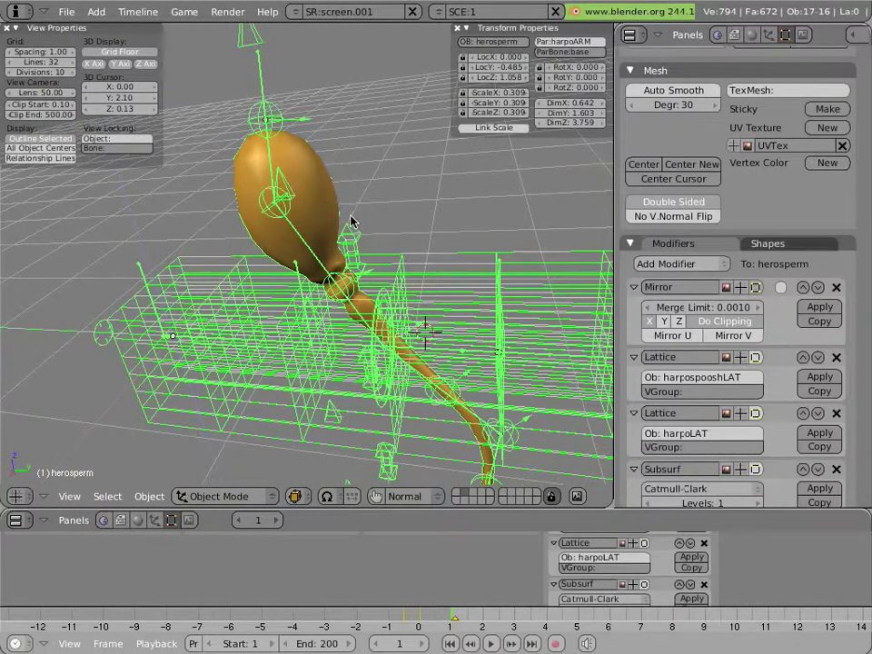
key(z)
scroll(261, 220, up, 6)
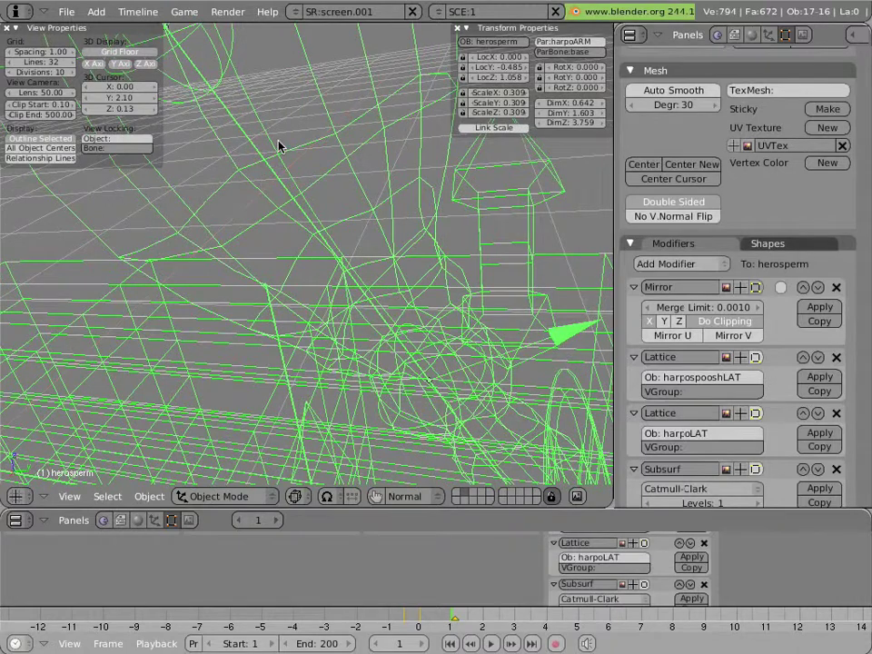
right_click(279, 146)
scroll(284, 181, down, 5)
middle_drag(284, 181, 327, 237)
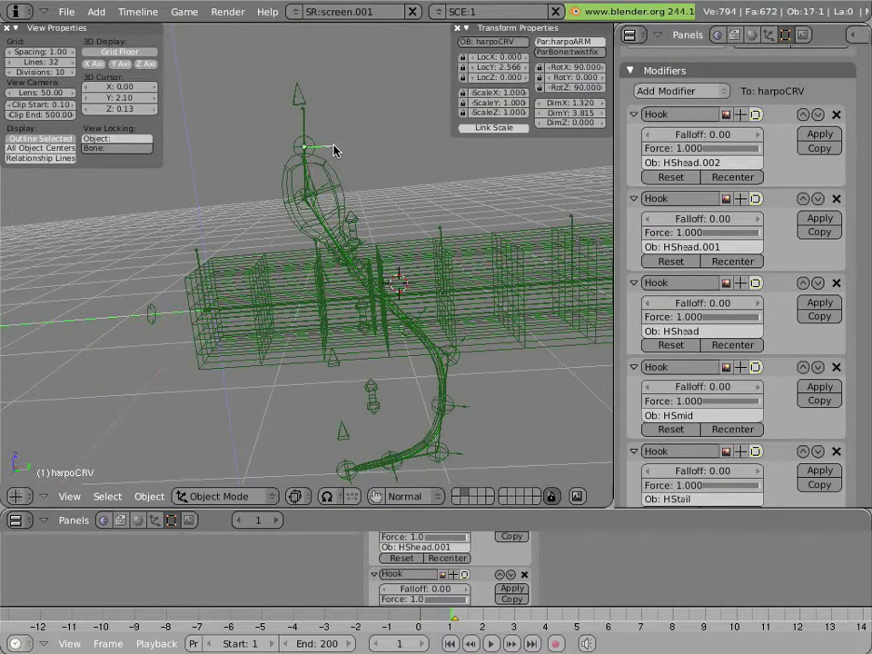
right_click(338, 173)
key(g)
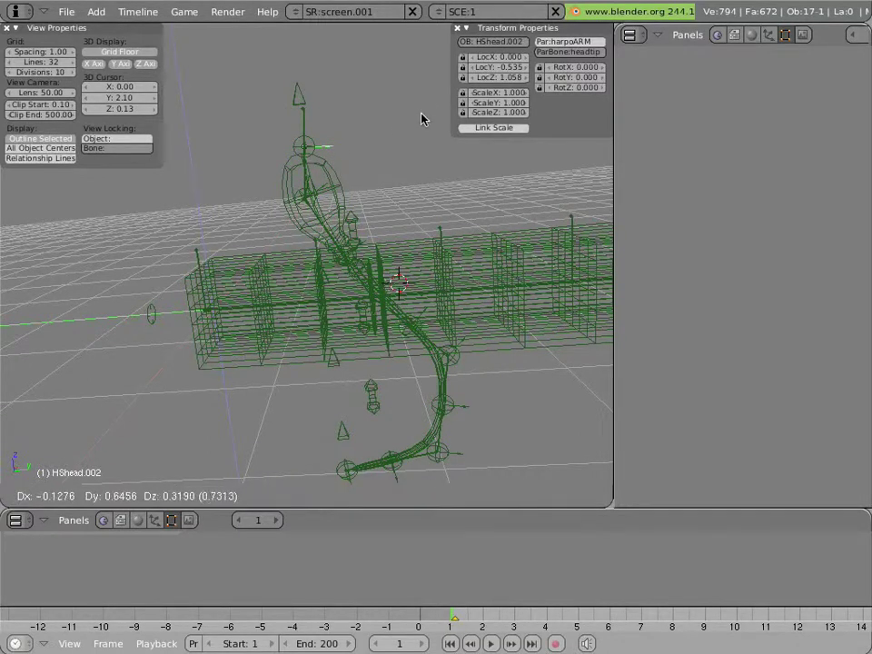
key(Escape)
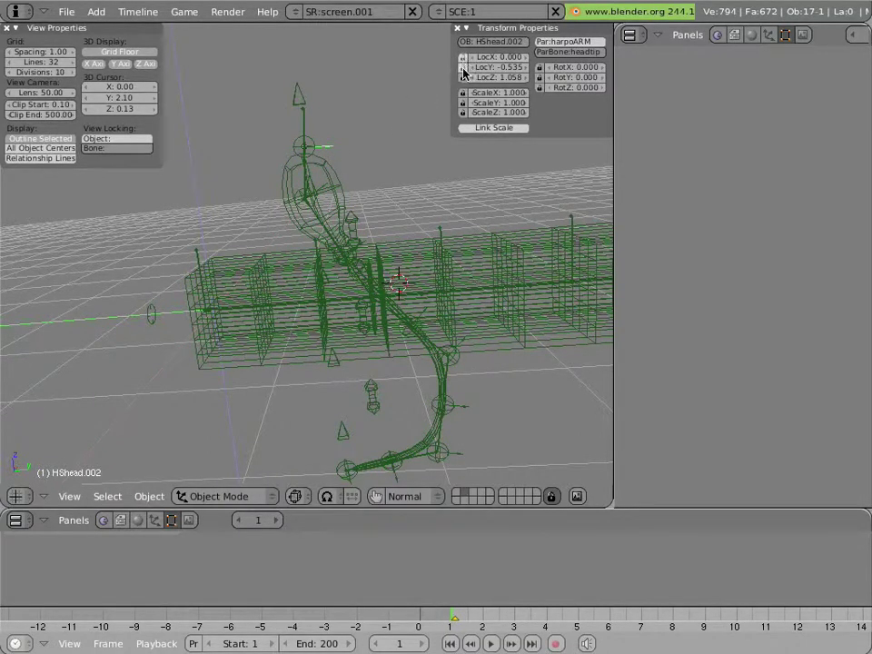
key(g)
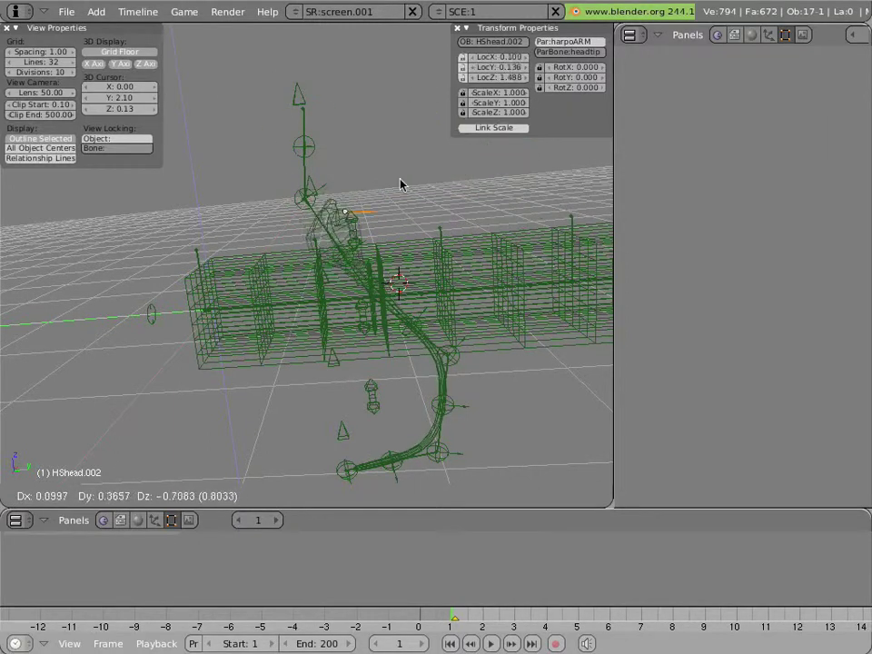
key(Escape)
middle_drag(286, 155, 238, 164)
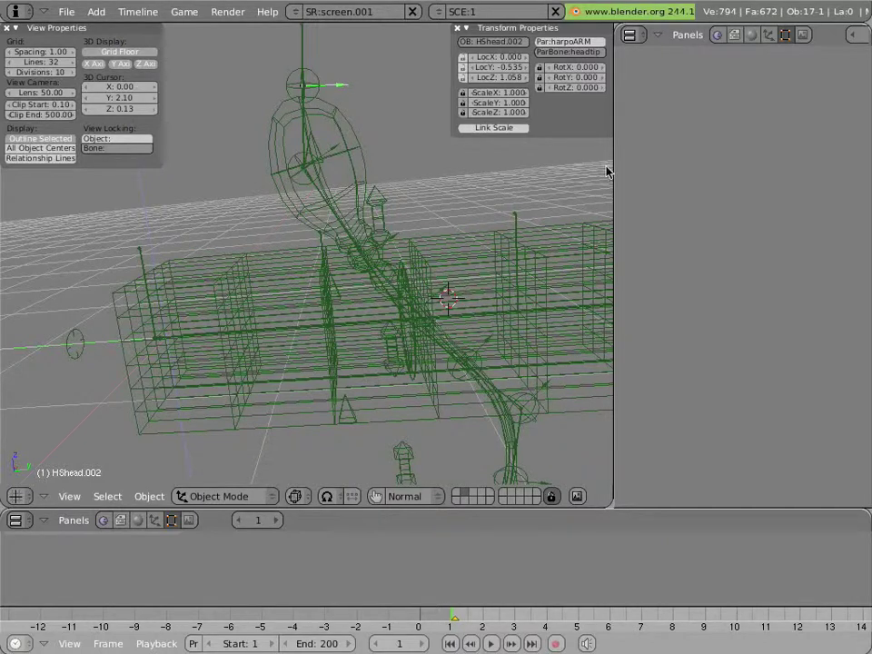
- Select the headtip bone, try moving it, and cancel the move
right_click(309, 81)
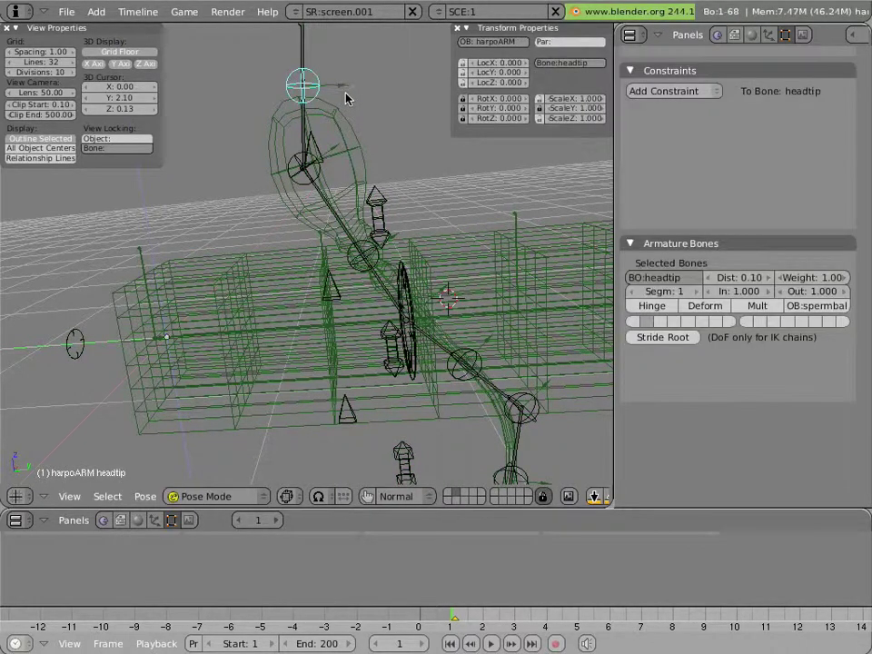
key(g)
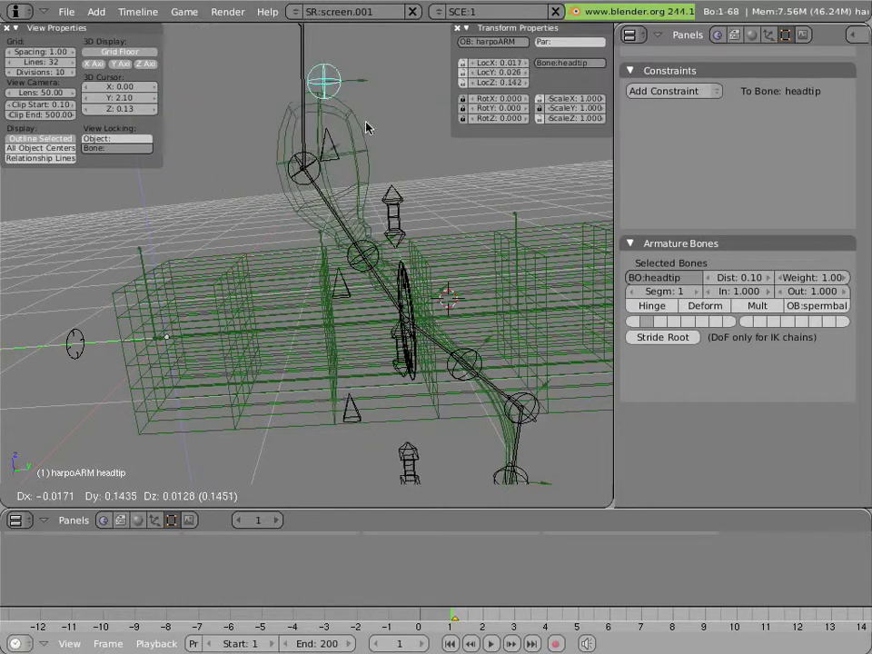
right_click(223, 114)
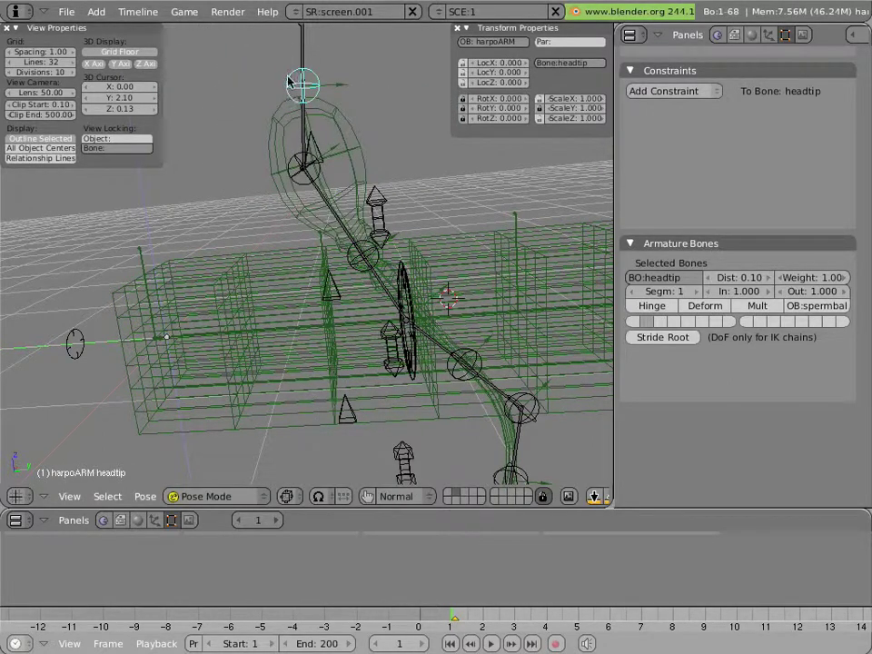
- Switch the view to solid shading and select the headmid bone
middle_drag(261, 121, 244, 164)
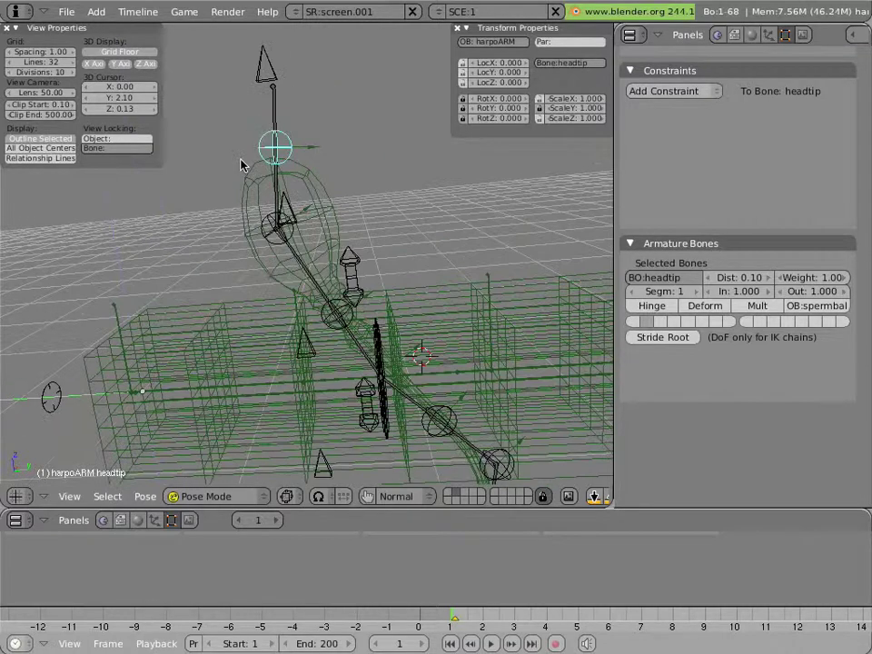
middle_drag(205, 192, 208, 237)
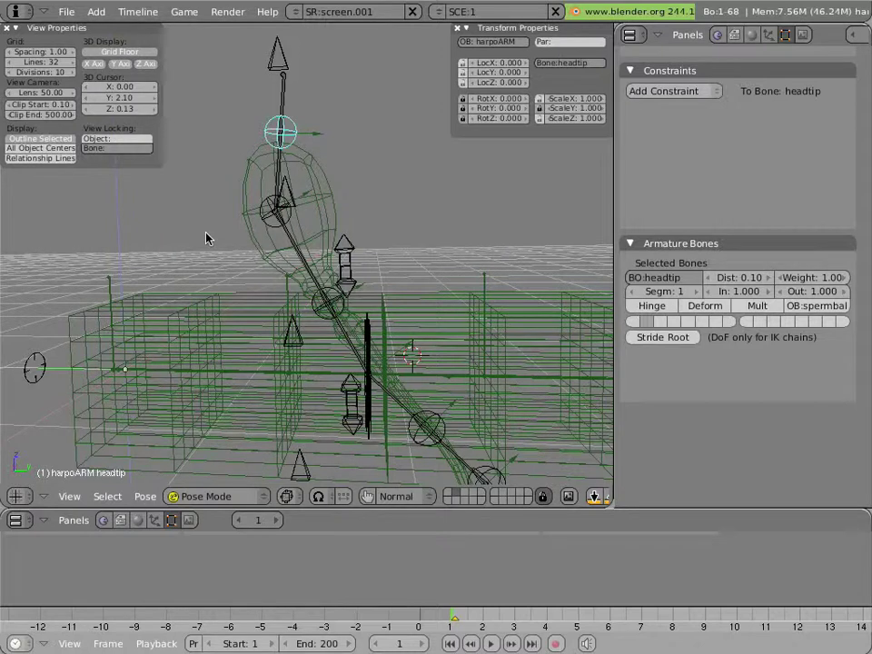
key(z)
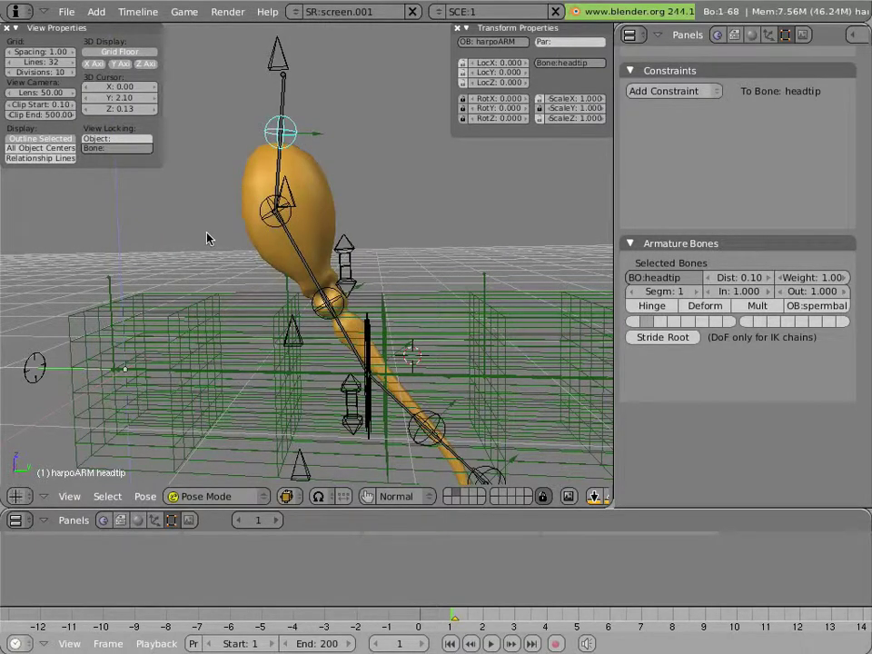
right_click(270, 229)
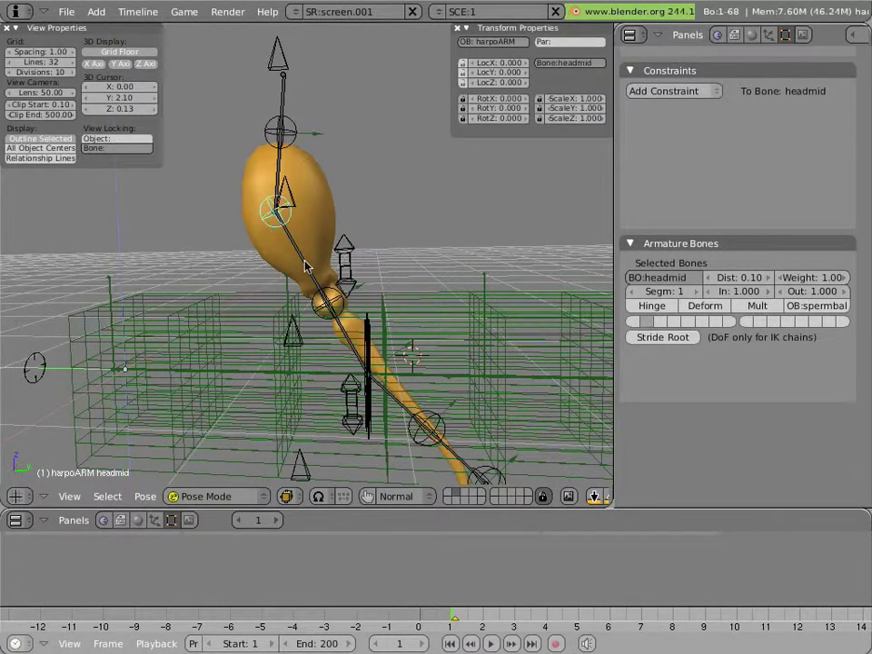
middle_drag(273, 271, 315, 266)
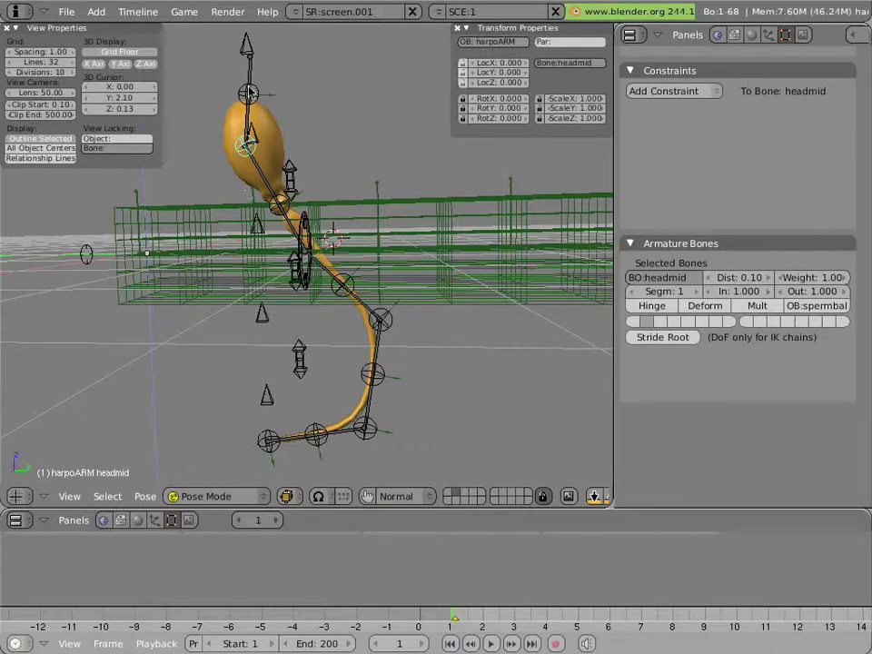
- Change the armature's bone display from stick to octahedral
right_click(255, 181)
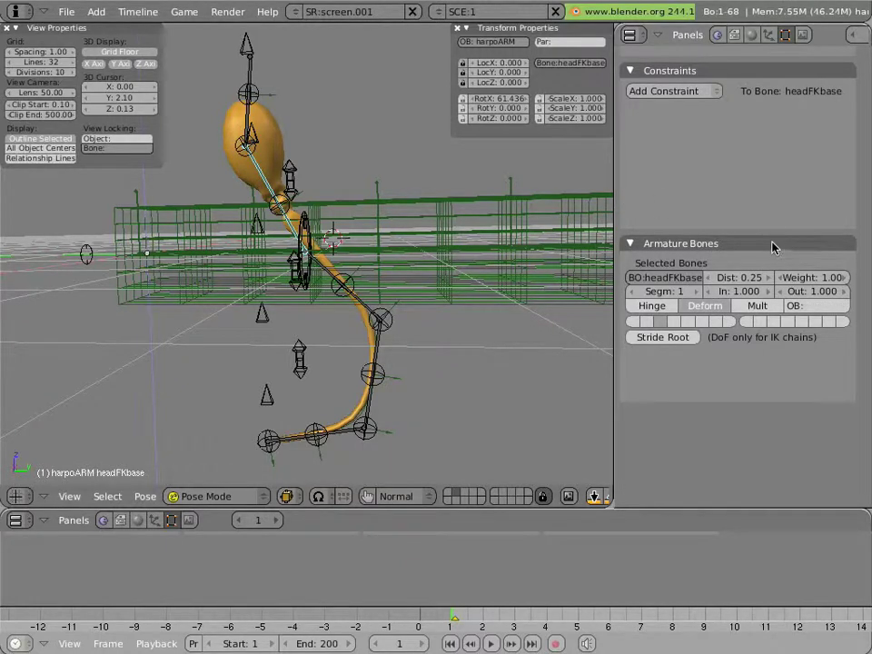
scroll(774, 191, up, 6)
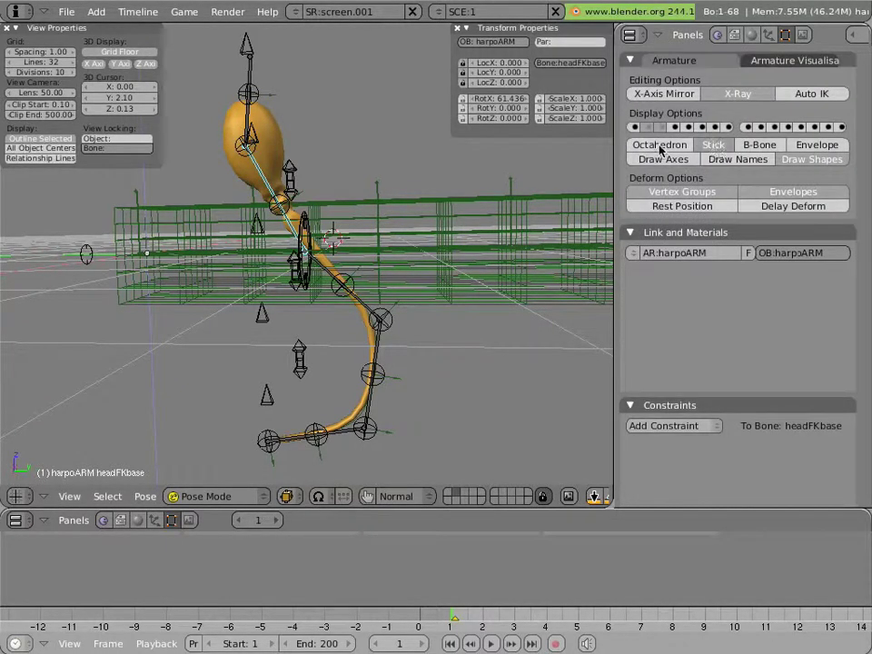
click(661, 147)
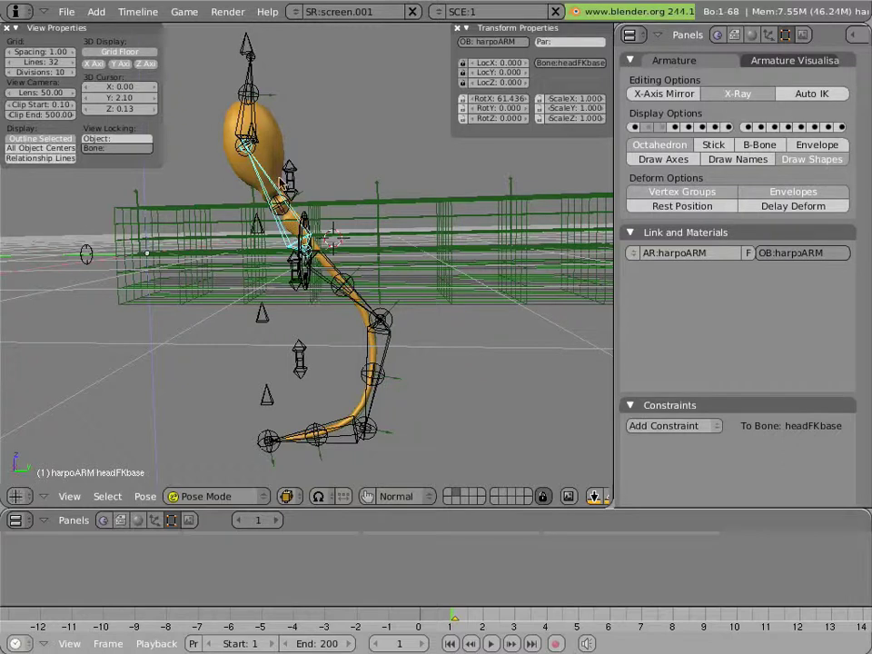
- Rotate headFKtip and headFKbase, bringing the head chain back toward upright
right_click(250, 71)
key(r)
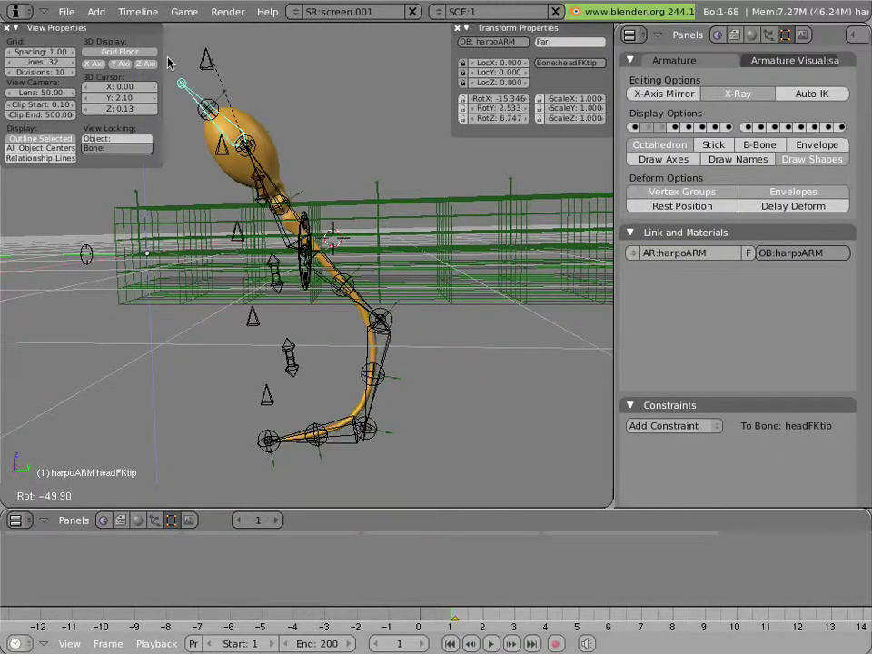
click(208, 136)
right_click(262, 169)
key(r)
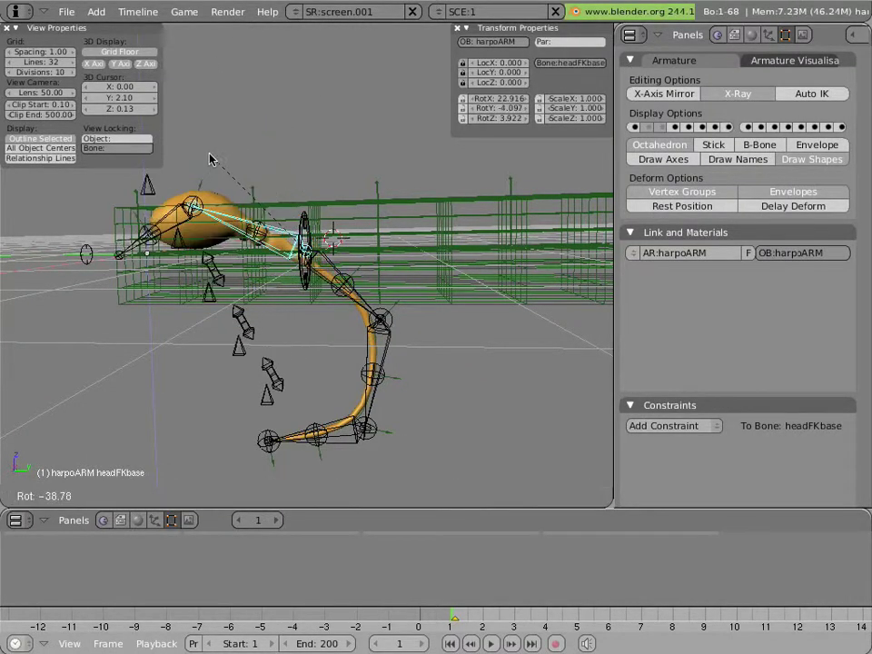
click(181, 184)
key(r)
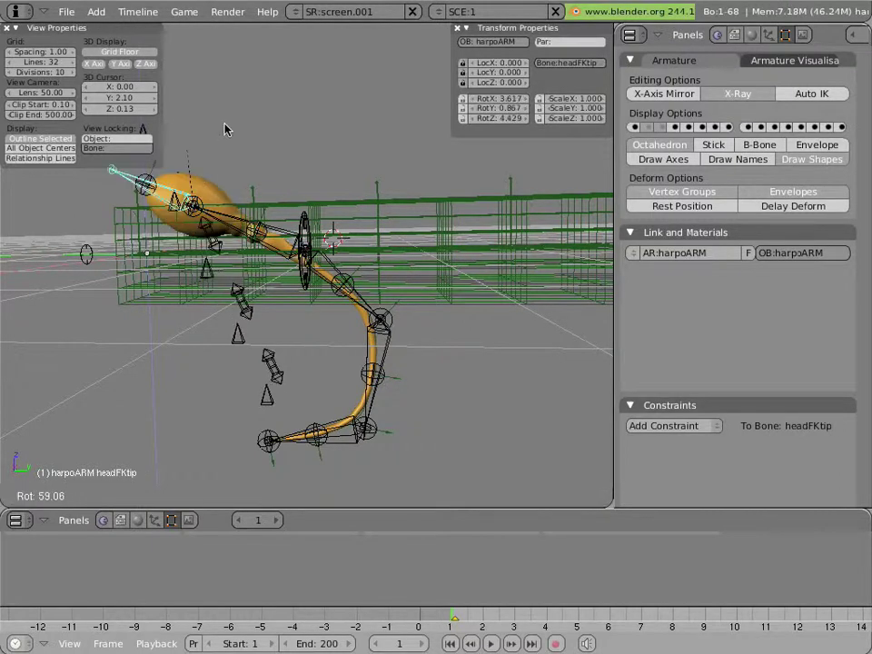
click(247, 123)
key(r)
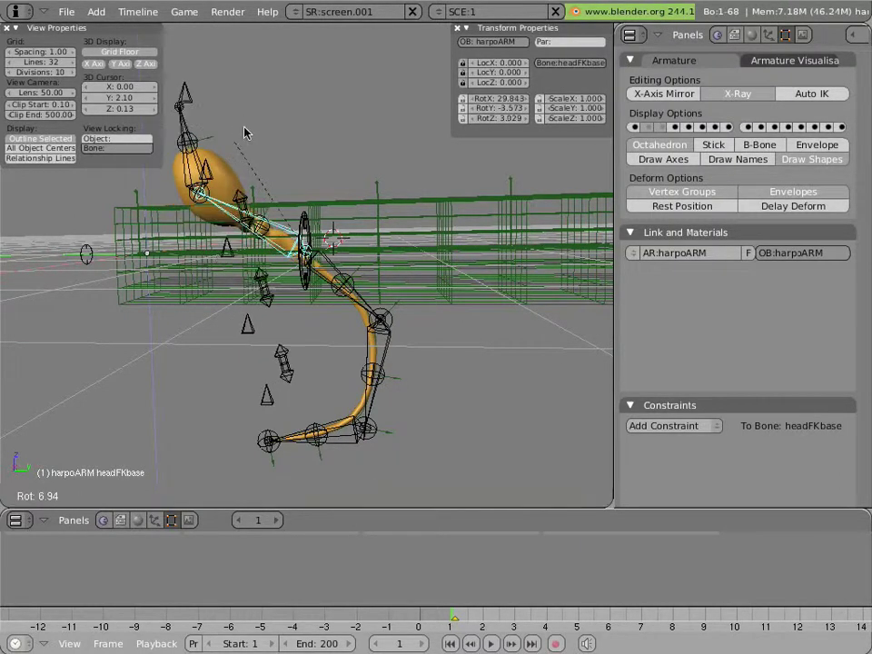
click(311, 140)
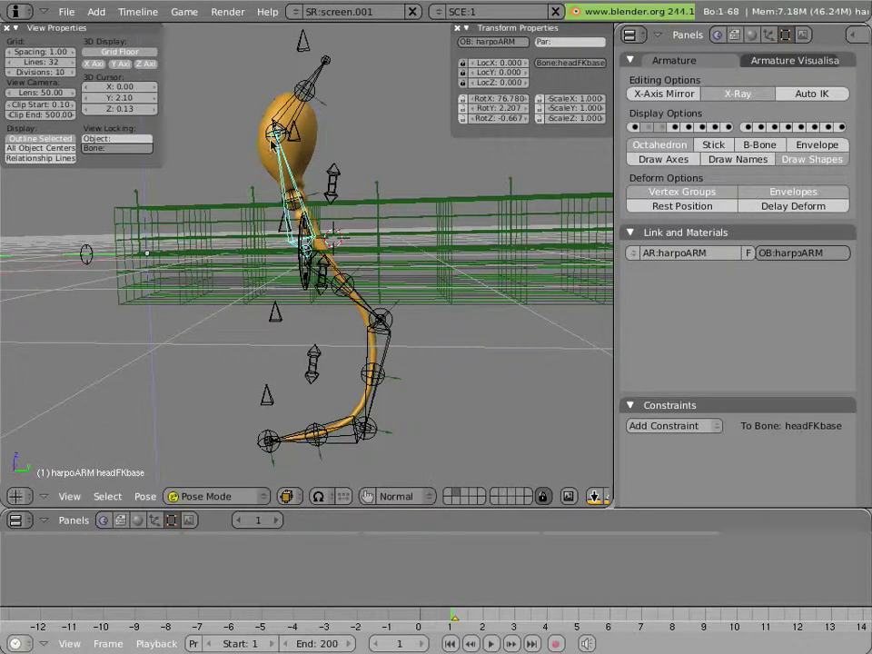
- Try moving the headmid and headtip bones, cancelling both moves
right_click(275, 135)
key(g)
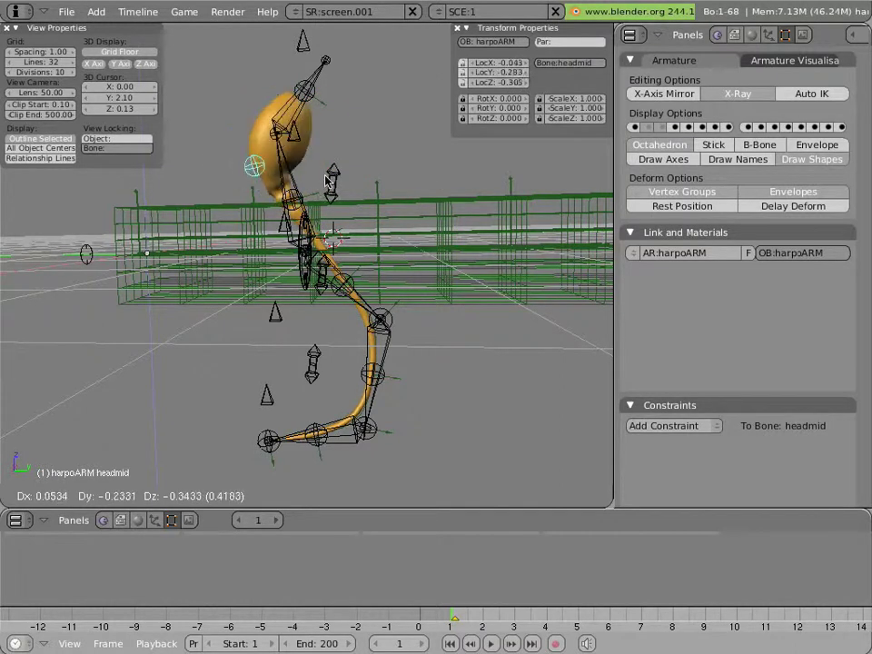
key(Escape)
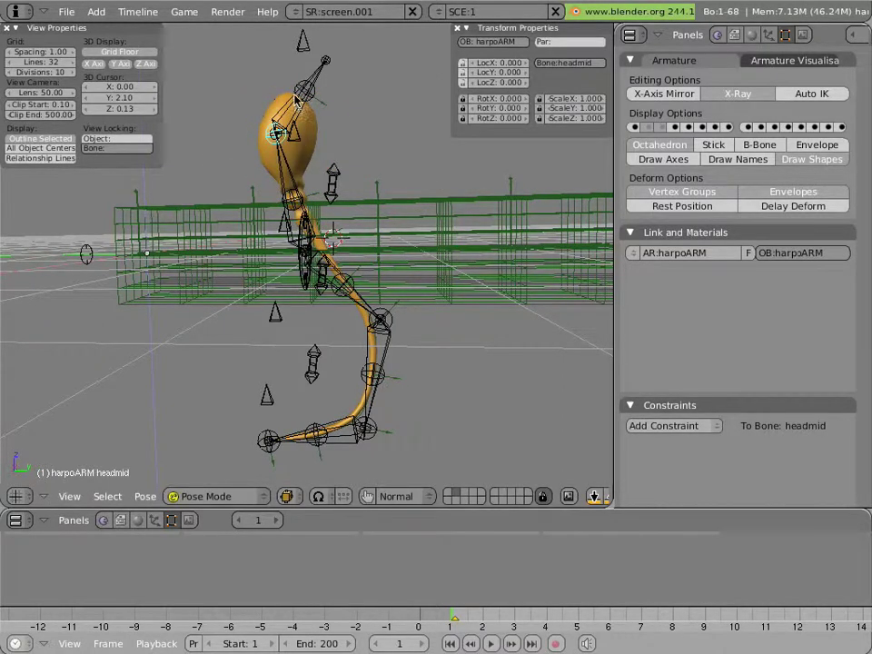
right_click(307, 116)
right_click(299, 87)
key(g)
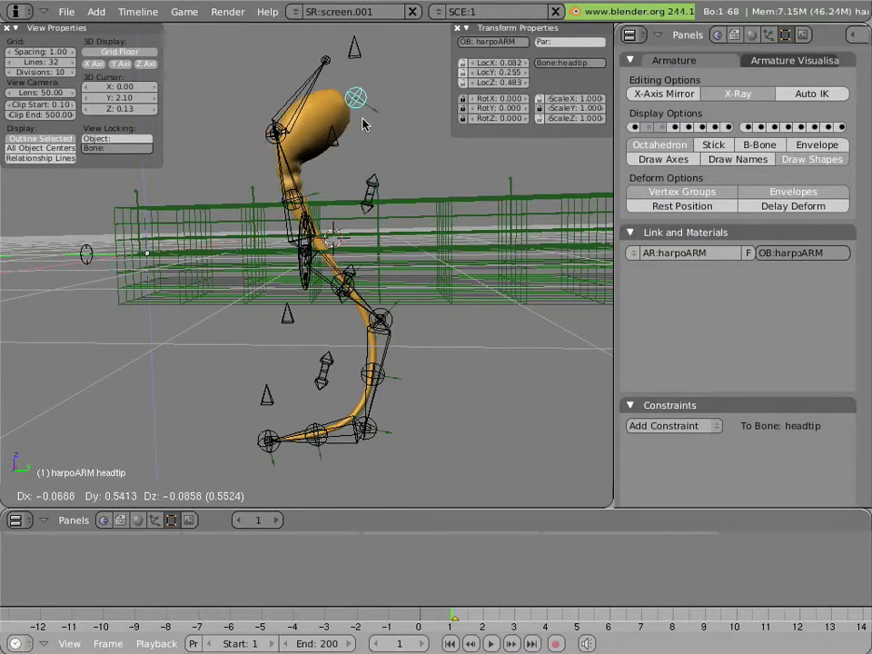
key(Escape)
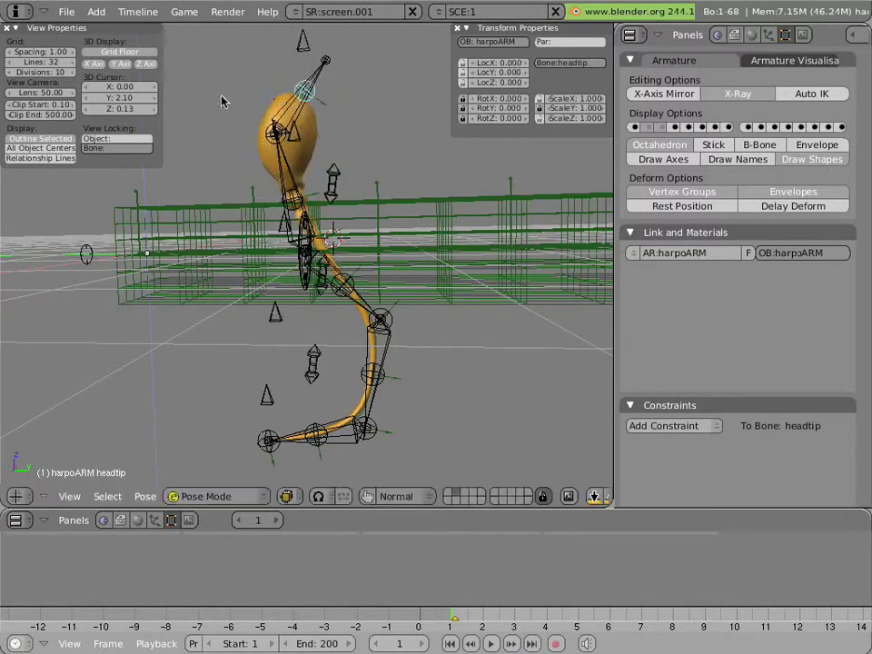
- Reselect the armature via Object Mode and move headtip to about 0.877, 0.881, 1.134
click(327, 132)
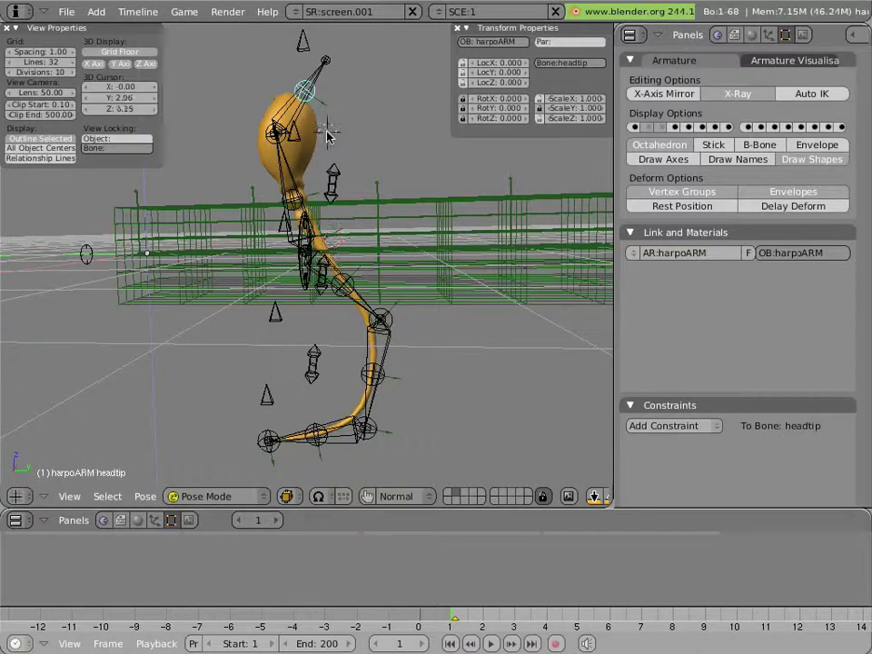
key(ctrl+Tab)
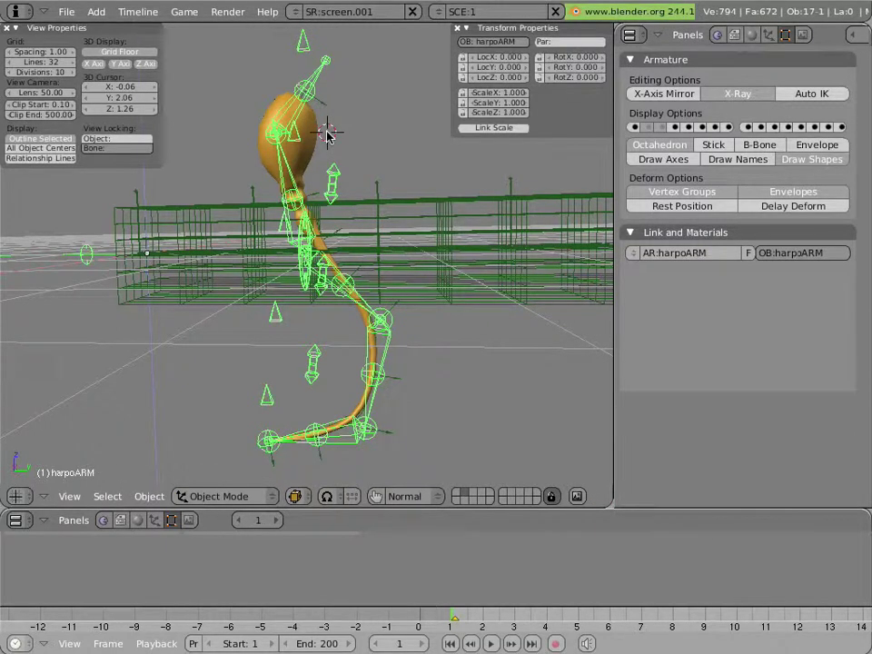
shift+right_click(327, 134)
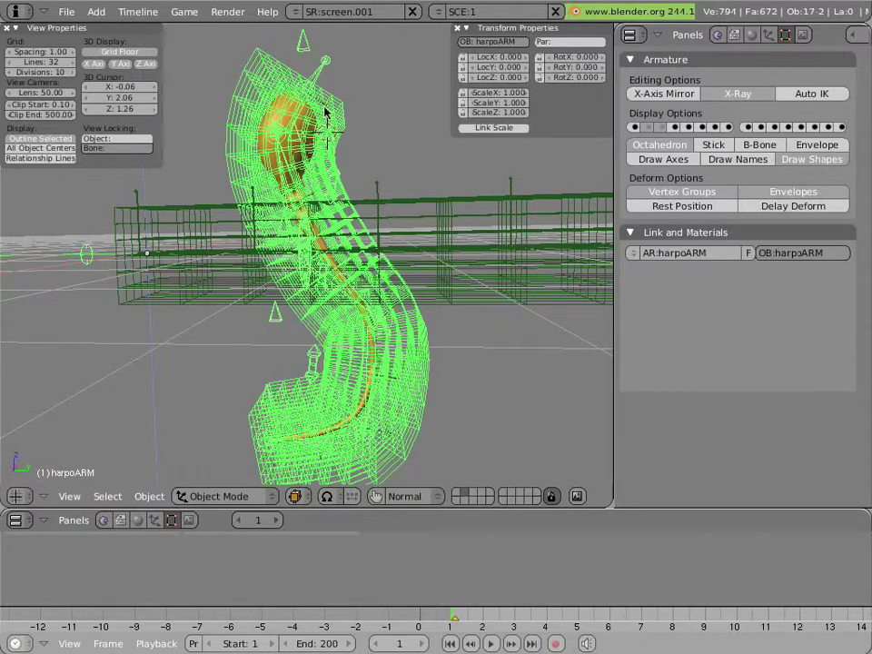
middle_drag(325, 111, 272, 126)
right_click(253, 116)
right_click(247, 116)
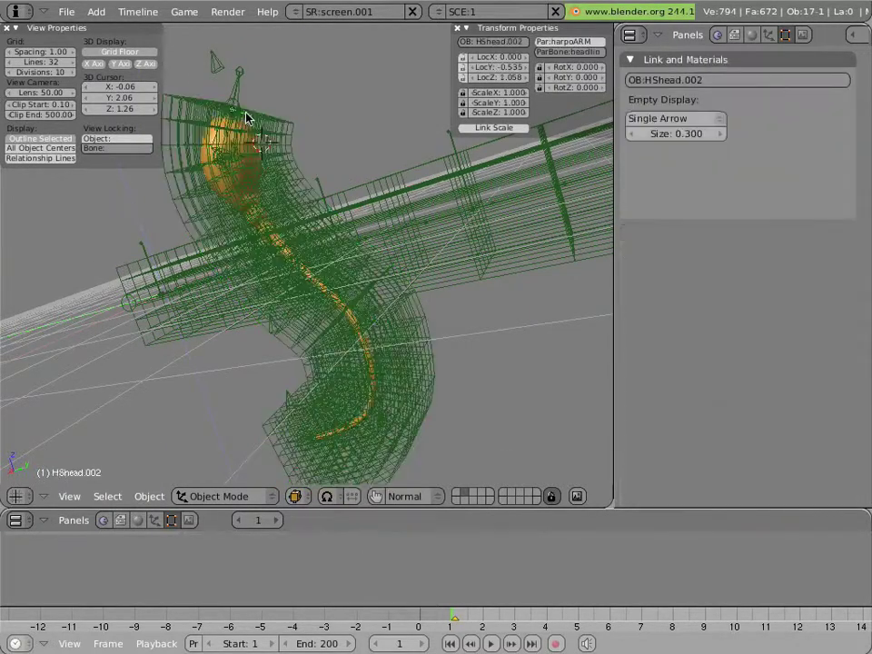
right_click(240, 116)
right_click(241, 116)
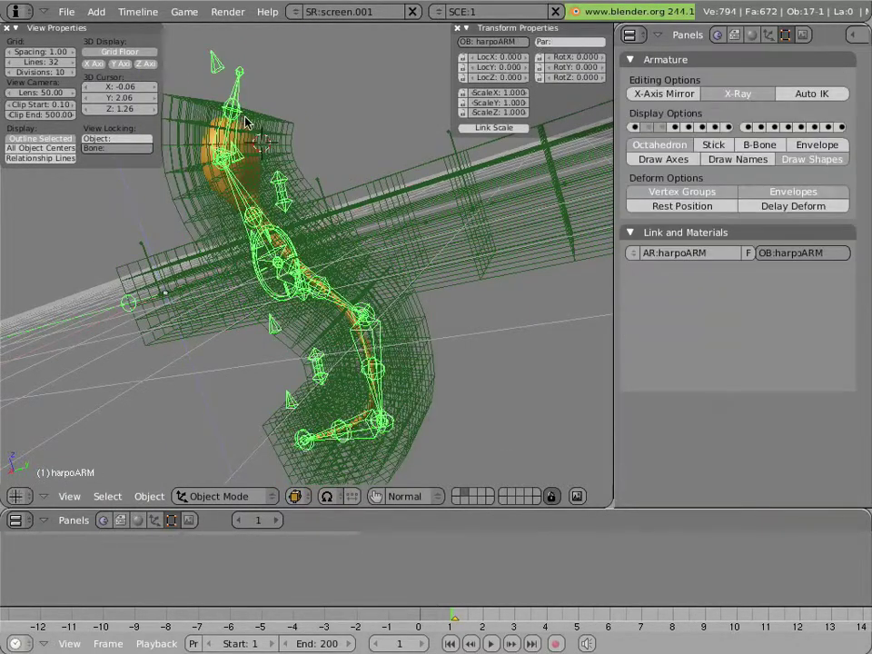
key(ctrl+Tab)
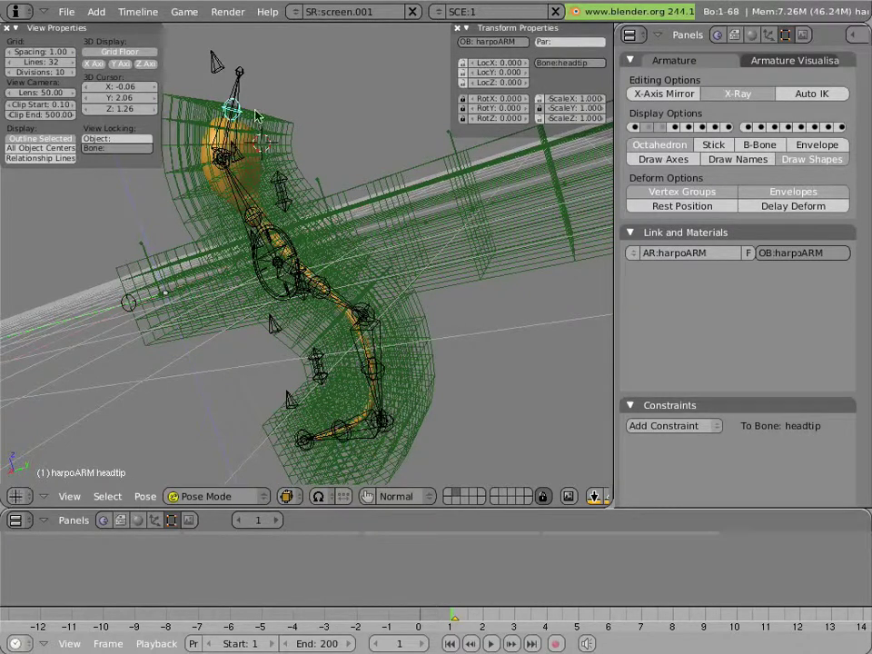
key(g)
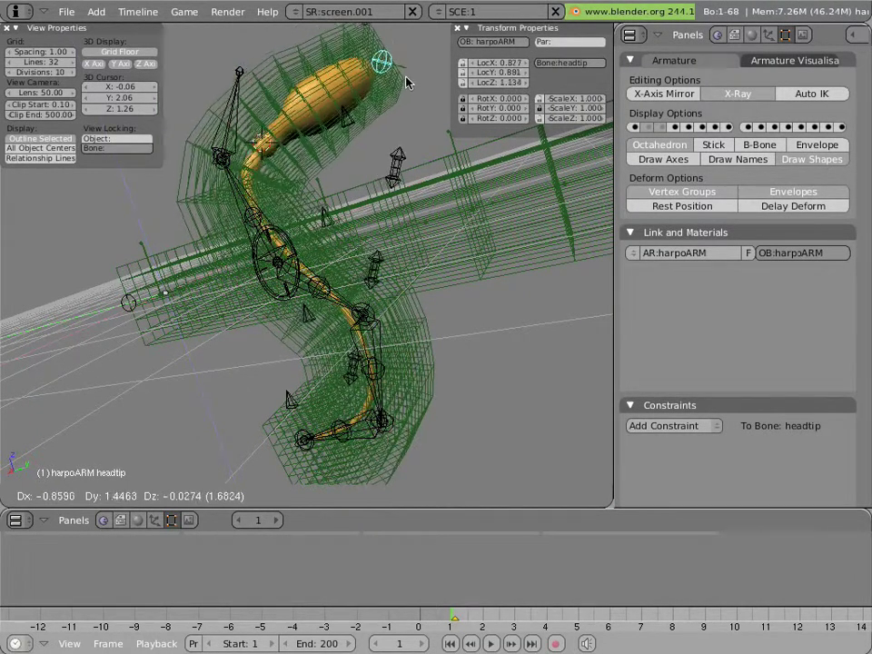
click(406, 82)
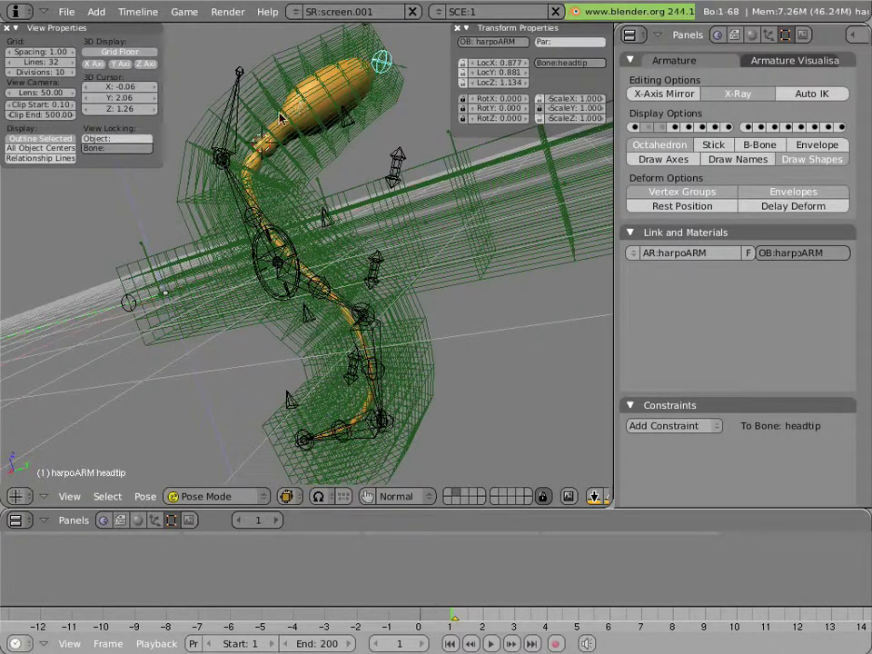
right_click(293, 77)
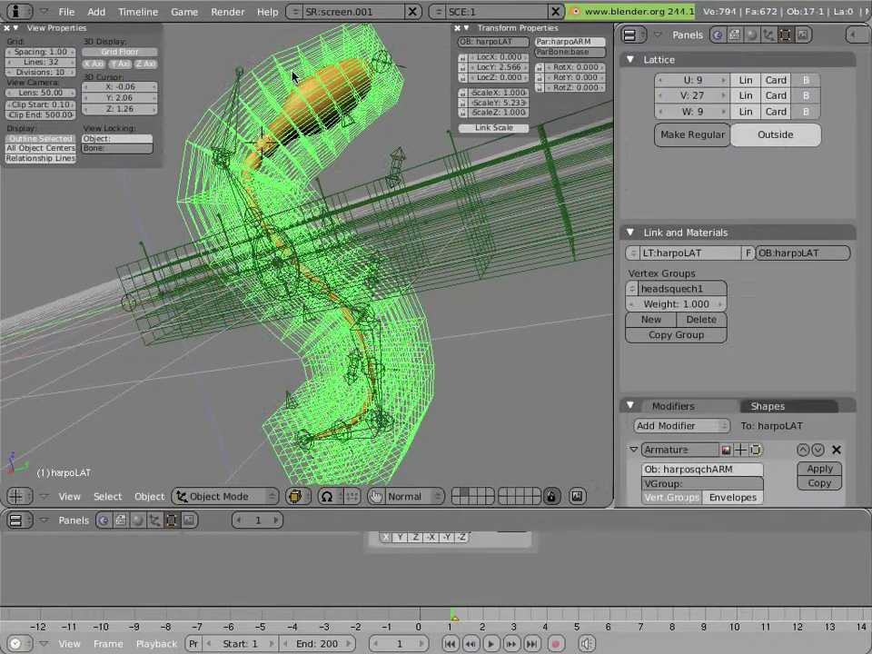
scroll(797, 338, down, 5)
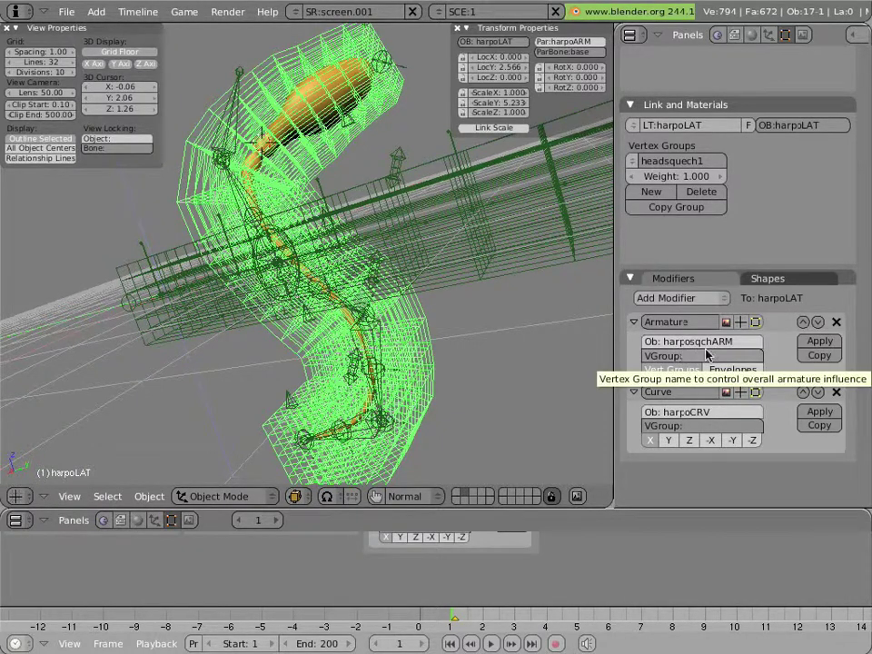
right_click(447, 222)
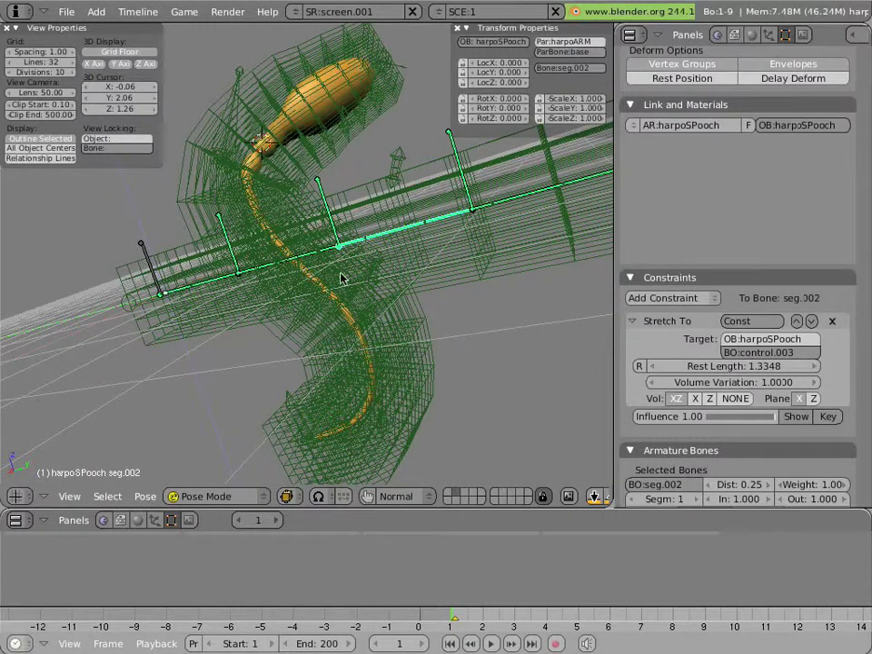
middle_drag(342, 279, 394, 235)
right_click(411, 162)
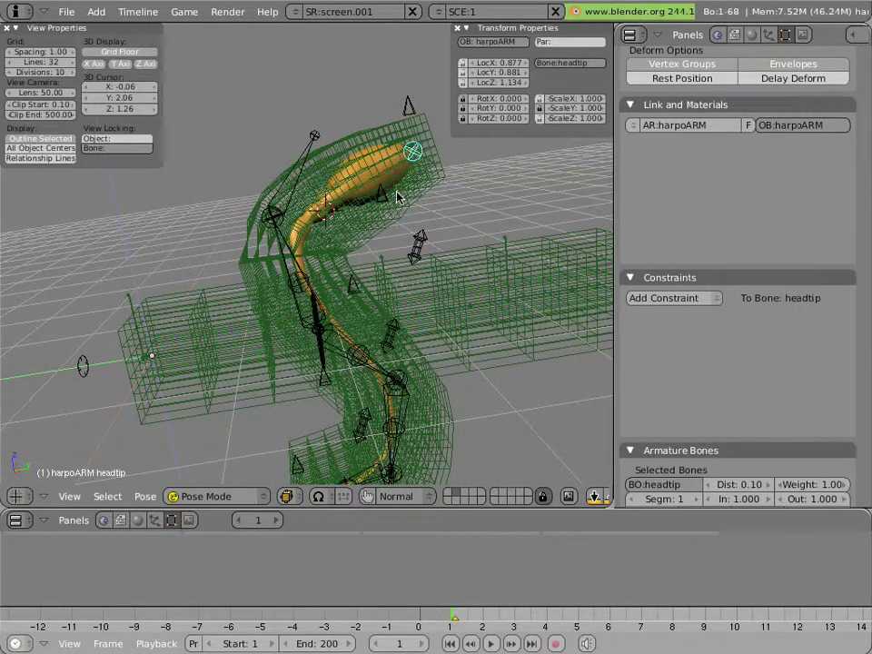
- Make a trial move of the headtip bone, then select the herosperm mesh
key(g)
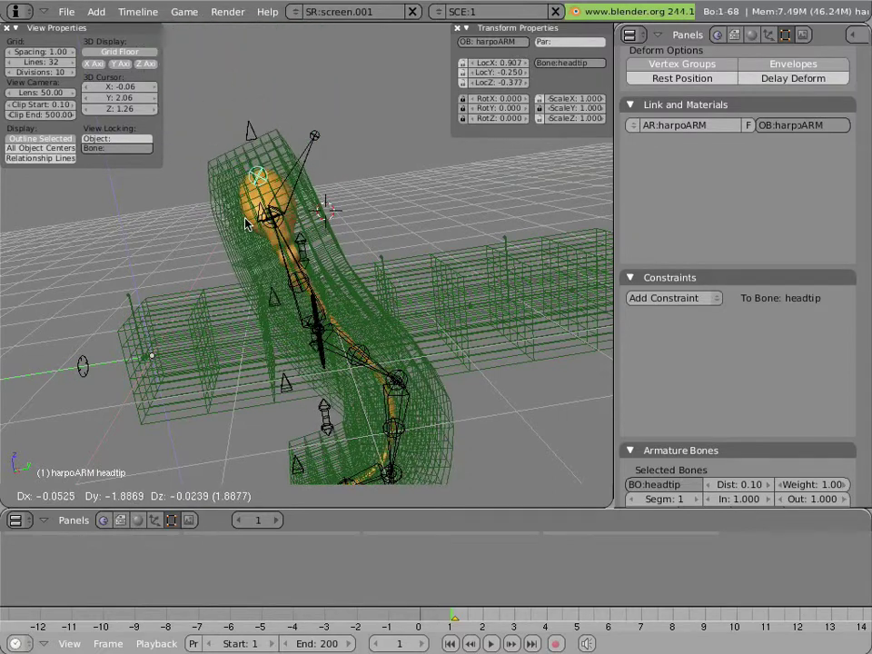
click(384, 195)
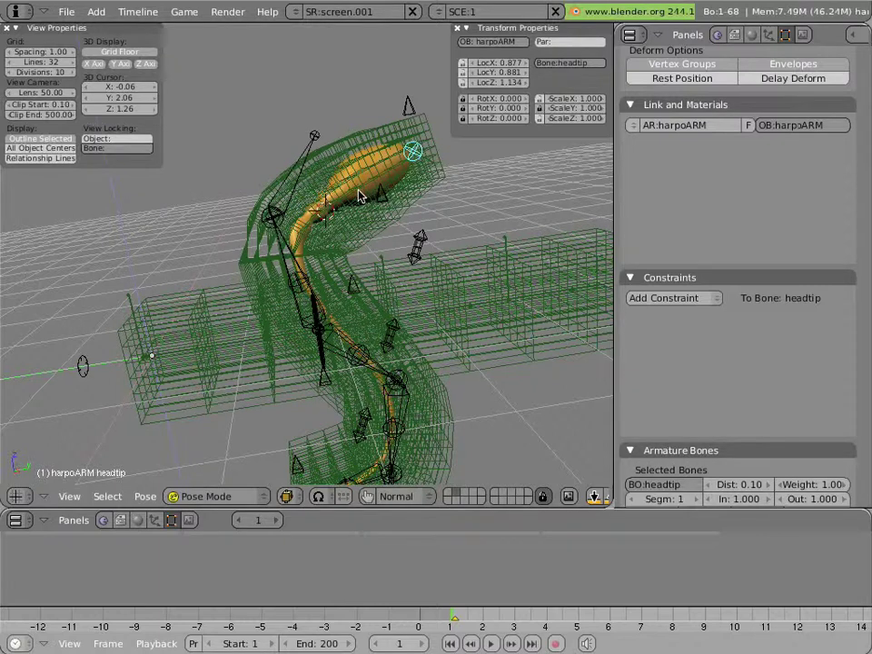
right_click(360, 187)
right_click(365, 184)
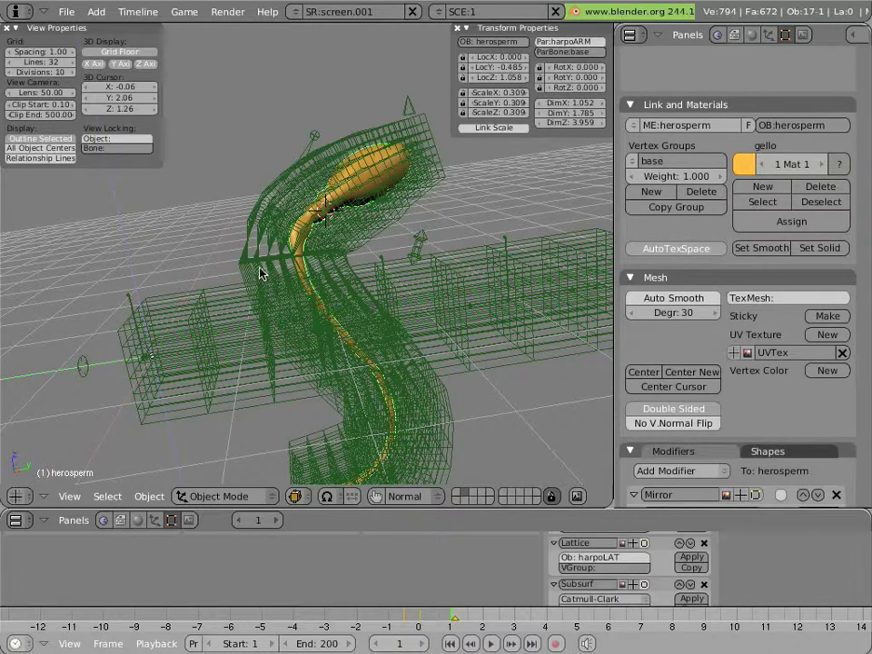
- Move headtip down-left to about 0.964, -0.788, -1.505 and review herosperm's modifiers
right_click(461, 242)
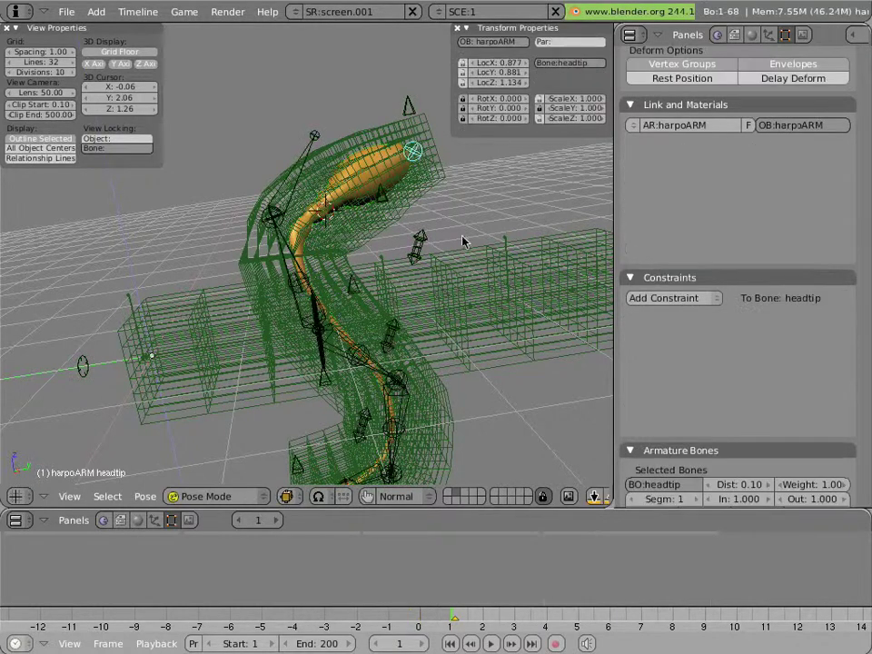
key(g)
click(210, 241)
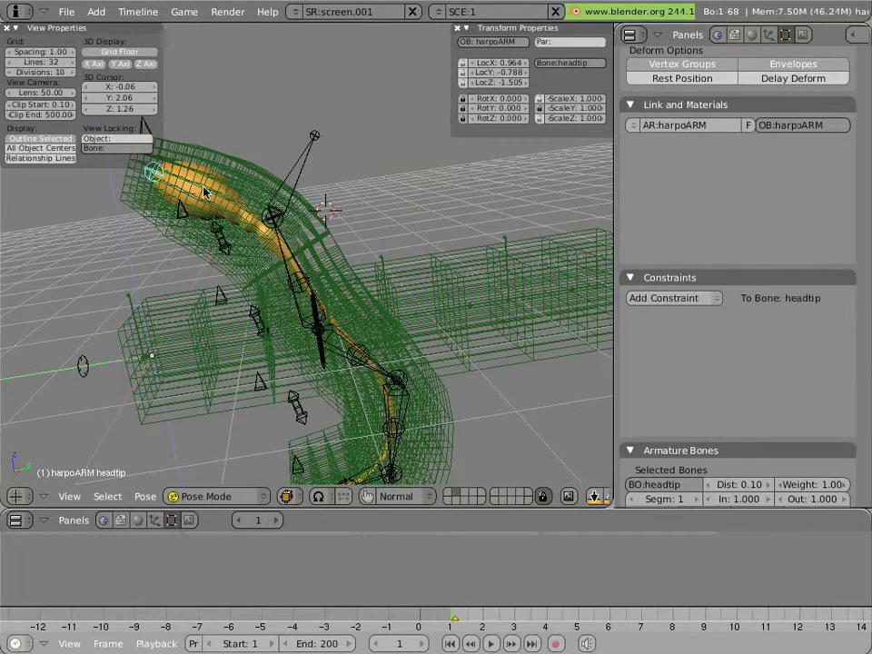
right_click(206, 191)
right_click(259, 251)
scroll(700, 363, down, 6)
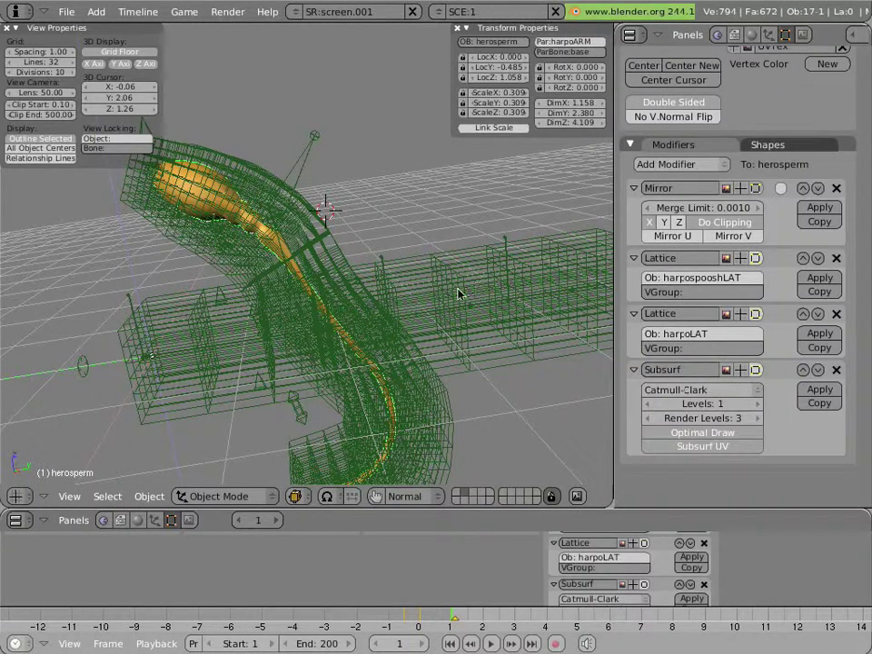
- Raise the headtip bone so the sperm's head stands upright
right_click(297, 398)
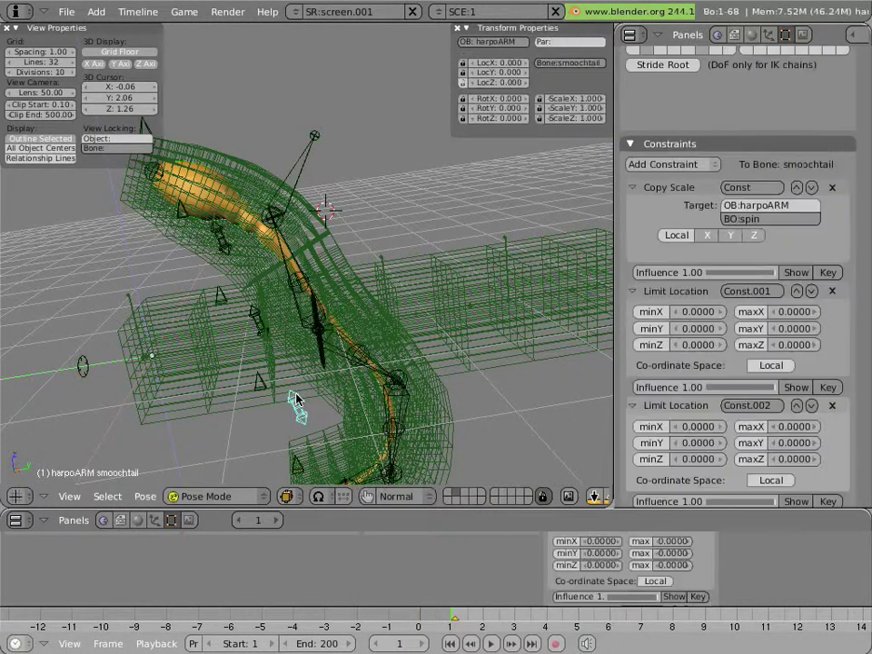
scroll(312, 394, down, 3)
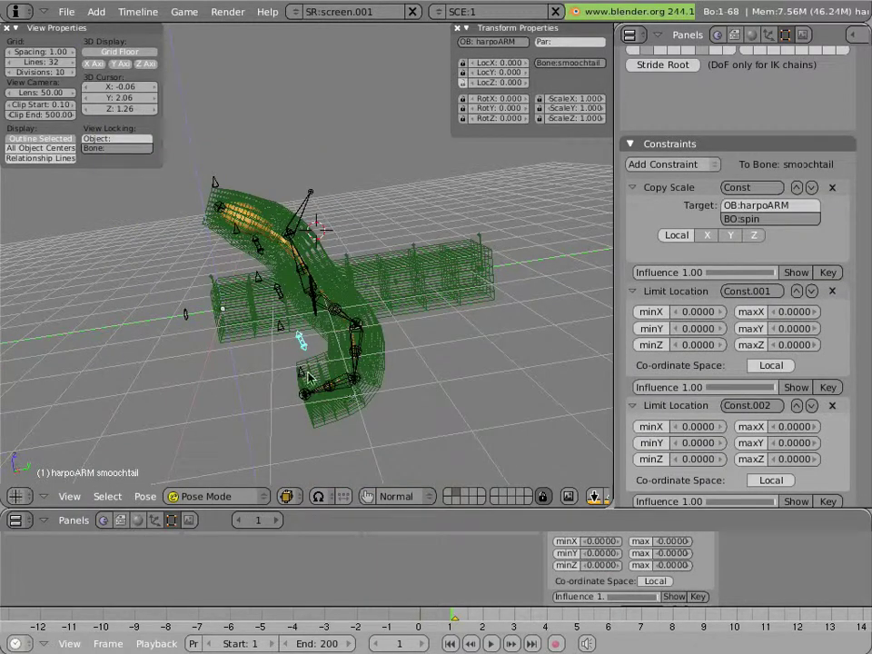
middle_drag(348, 389, 377, 369)
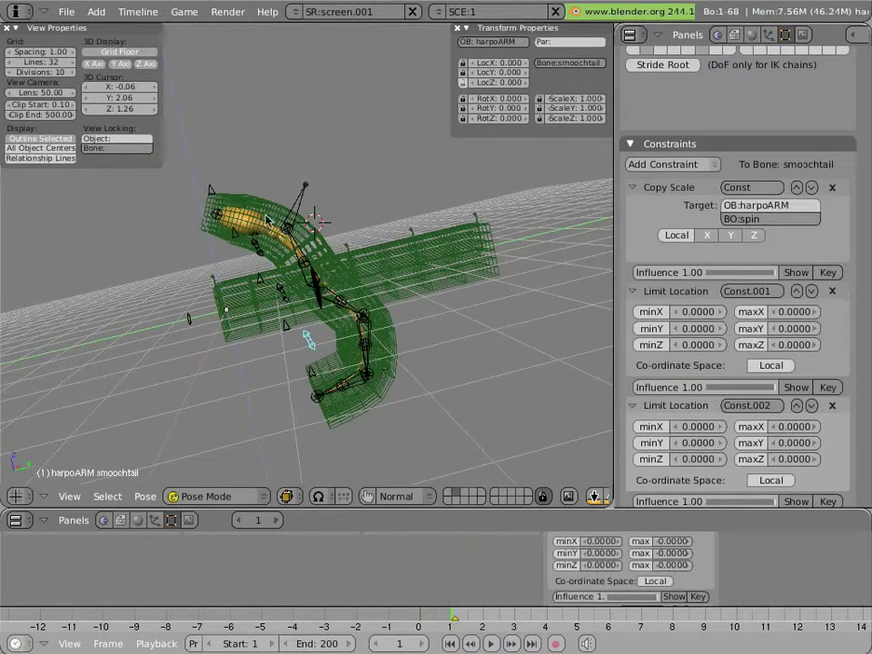
right_click(213, 216)
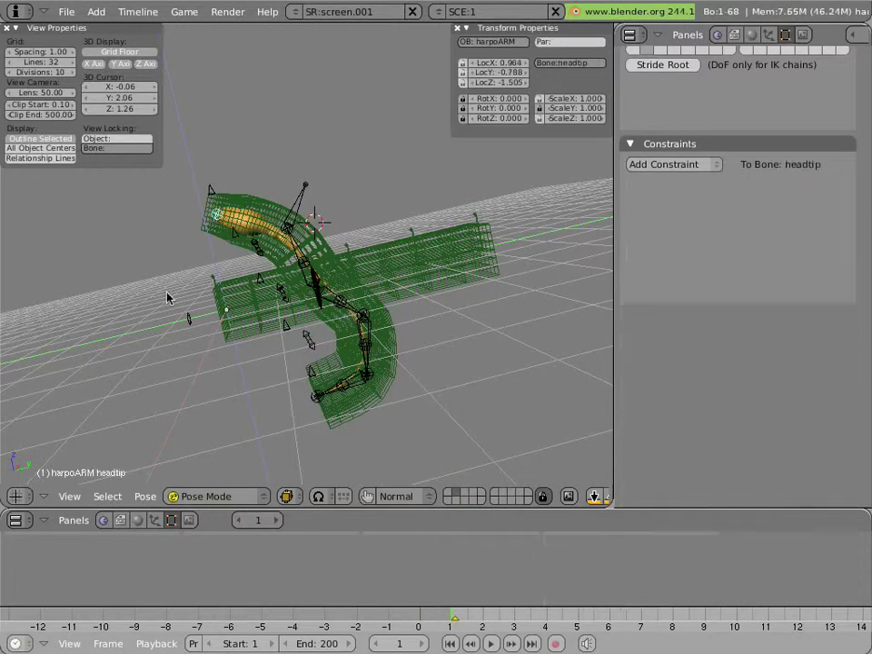
key(g)
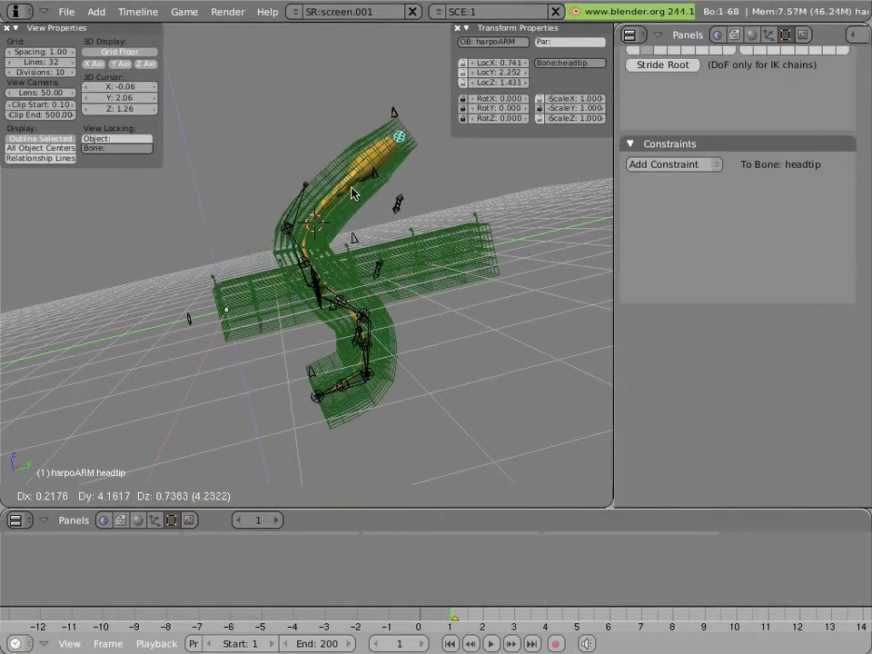
click(353, 195)
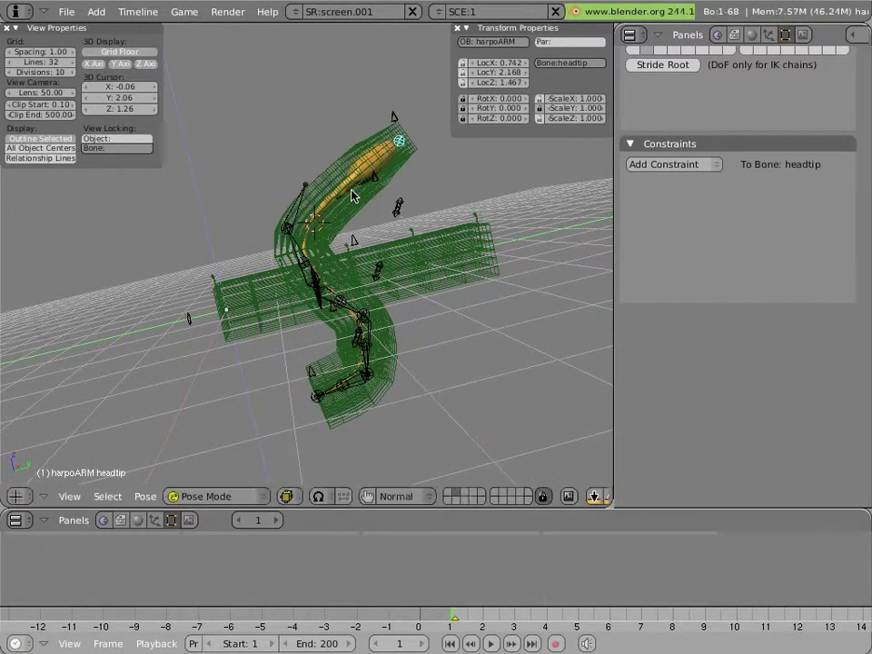
- Lift the smoochhed and smoochmid bones upward, then select the harpospooshLAT lattice
right_click(397, 214)
key(g)
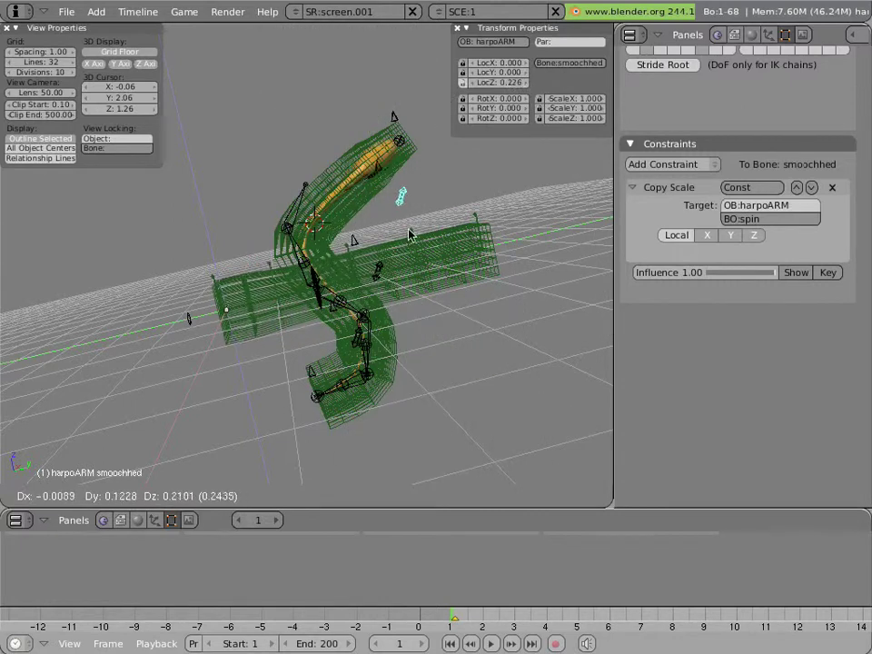
click(400, 248)
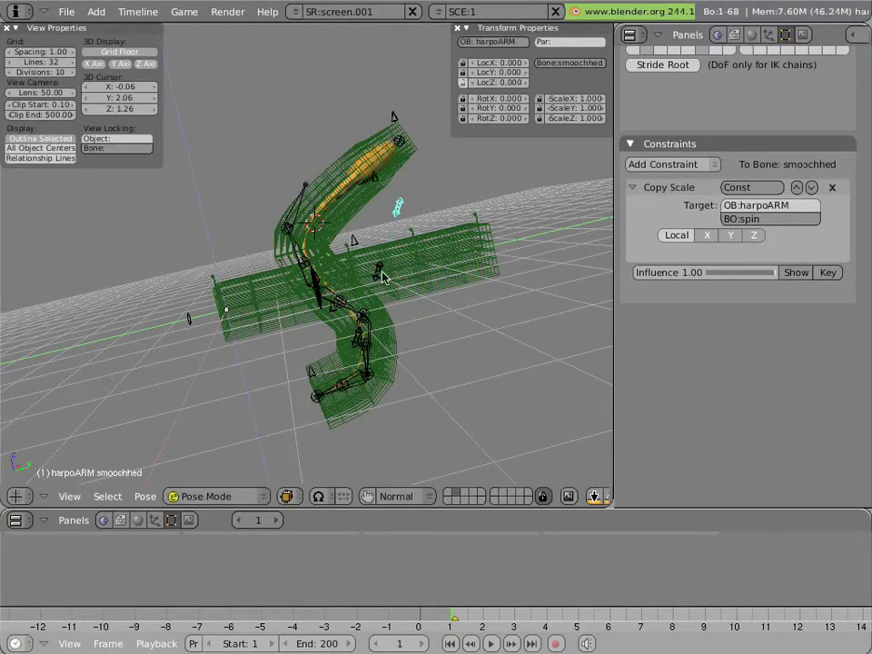
right_click(380, 283)
right_click(382, 262)
key(g)
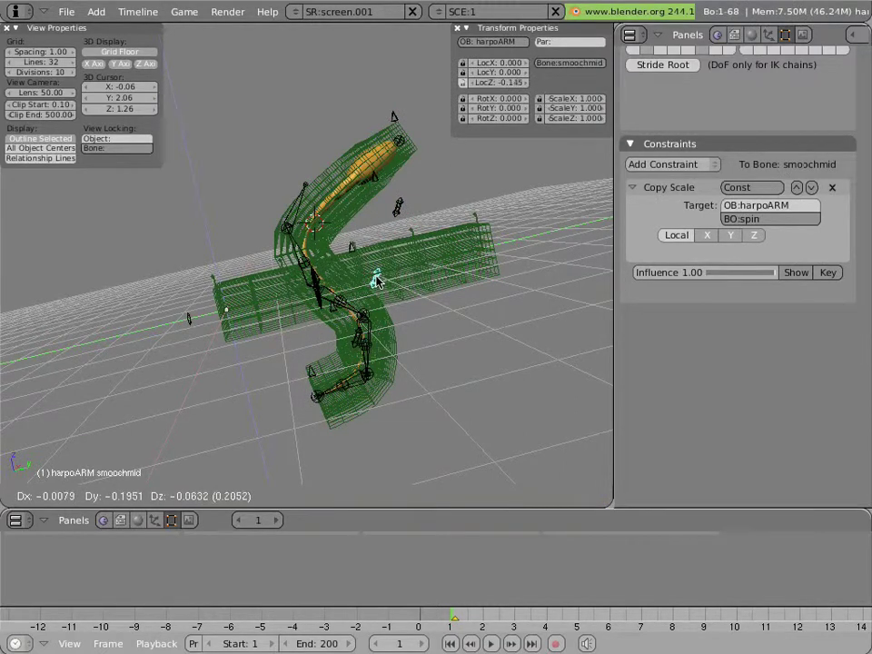
click(398, 243)
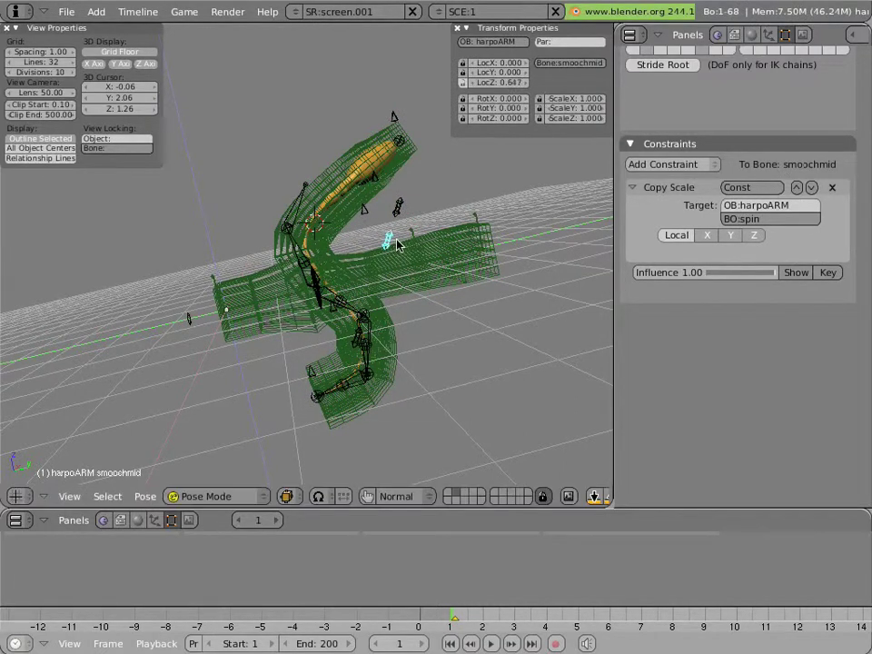
right_click(244, 293)
scroll(210, 283, up, 4)
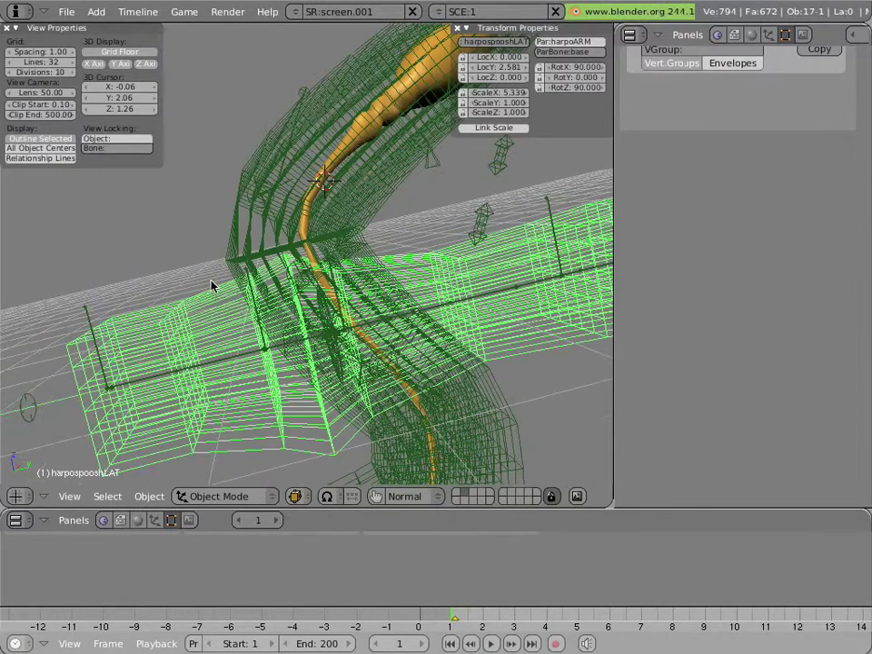
- Move the smoochhed bone slightly lower, then select the harpospooshLAT lattice
right_click(255, 318)
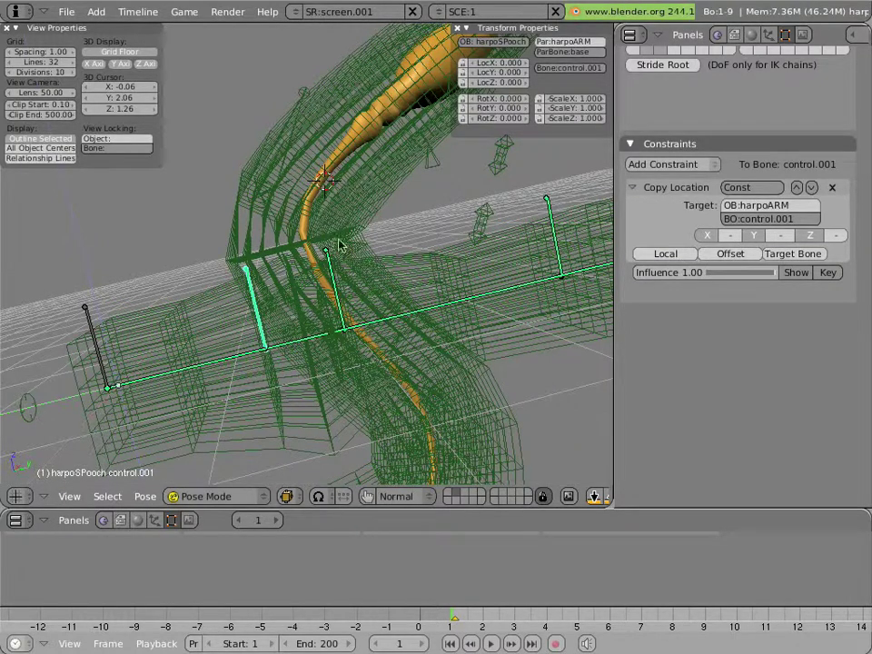
right_click(491, 160)
middle_drag(491, 160, 436, 240)
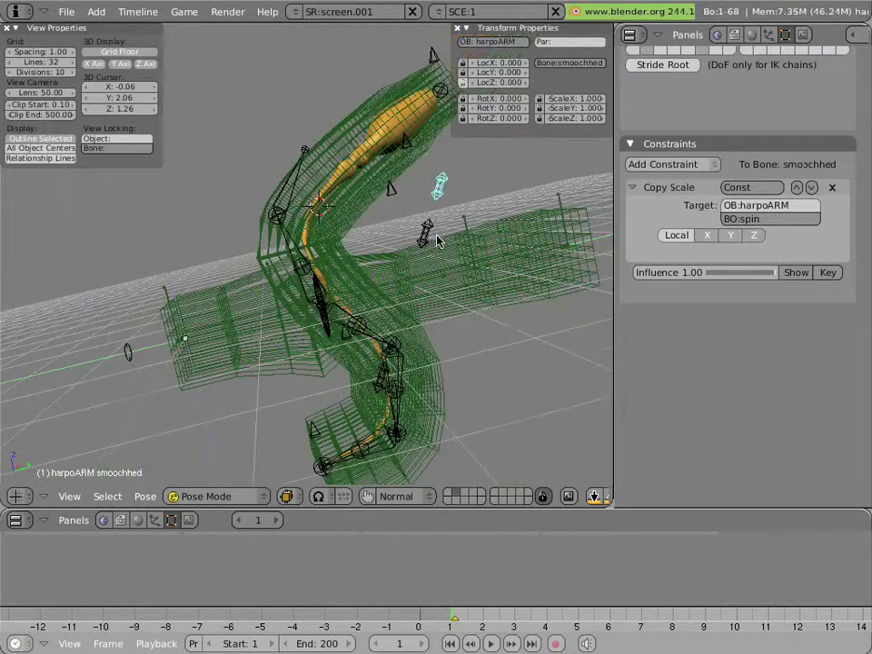
key(g)
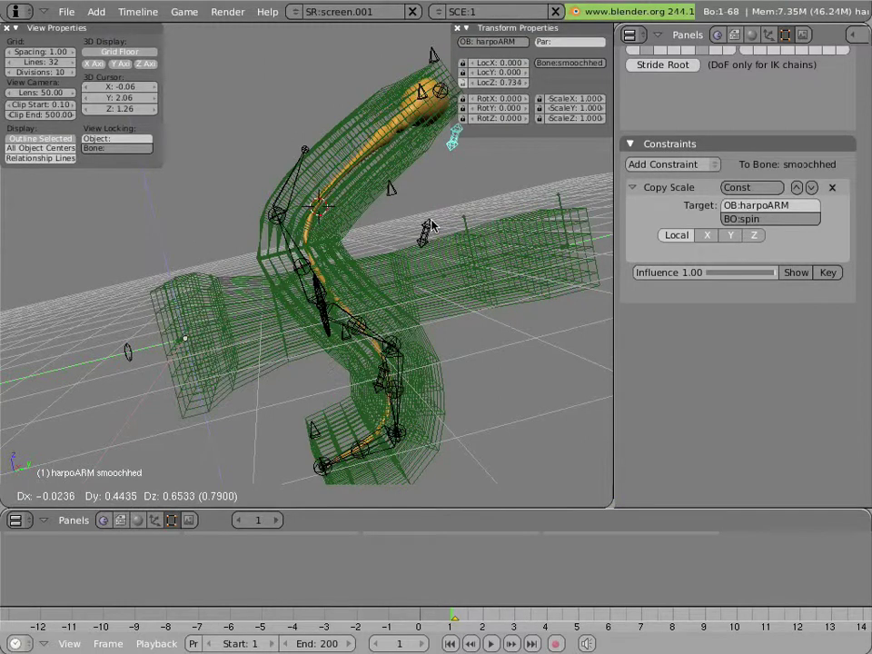
click(387, 251)
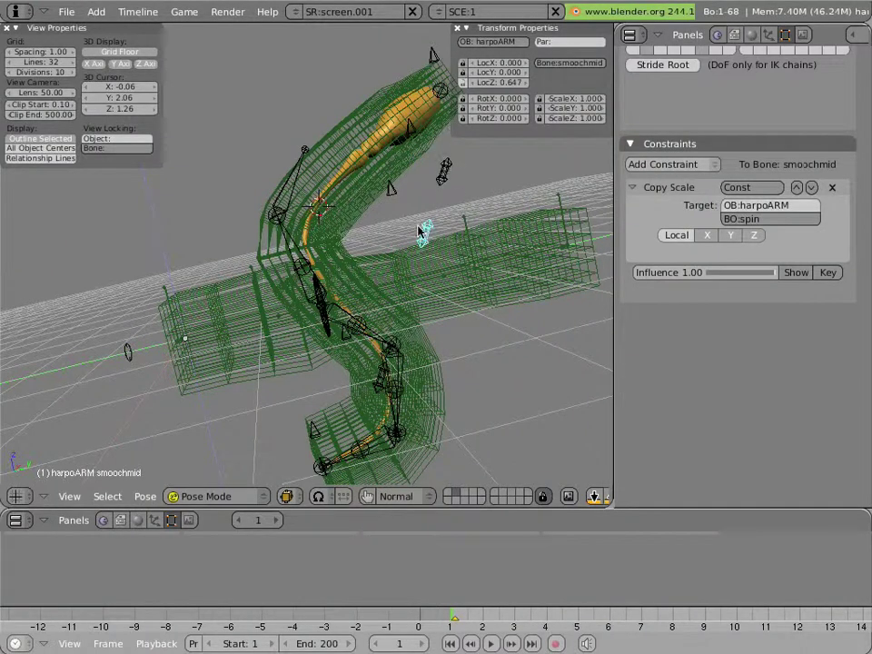
right_click(475, 246)
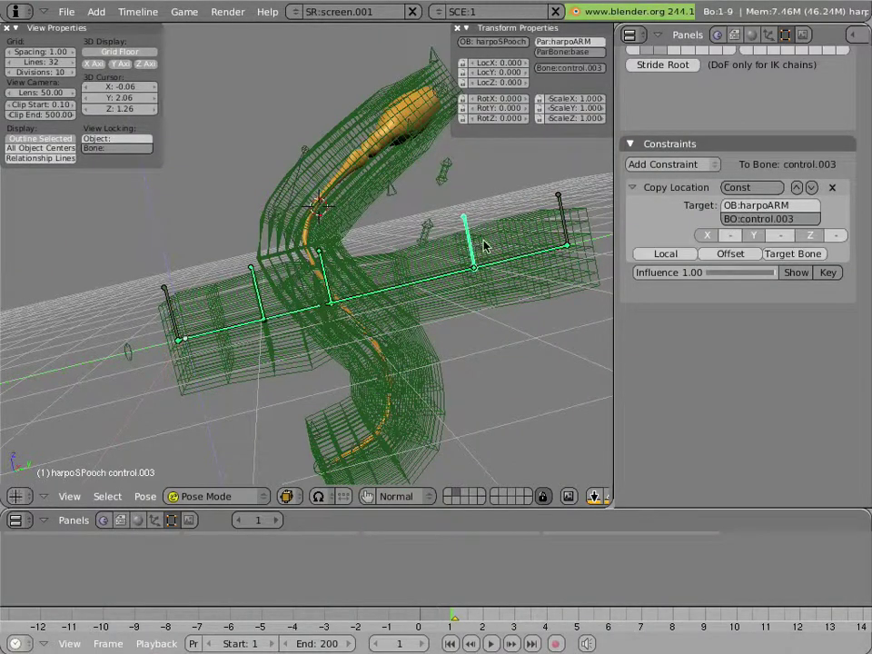
right_click(500, 243)
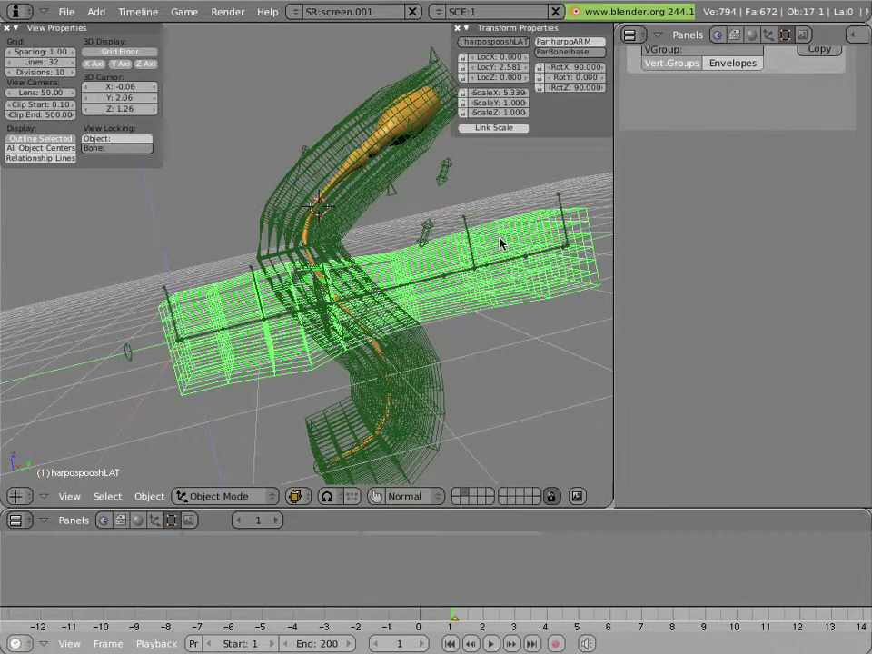
- Hide both the straight and the curved tail lattices
key(h)
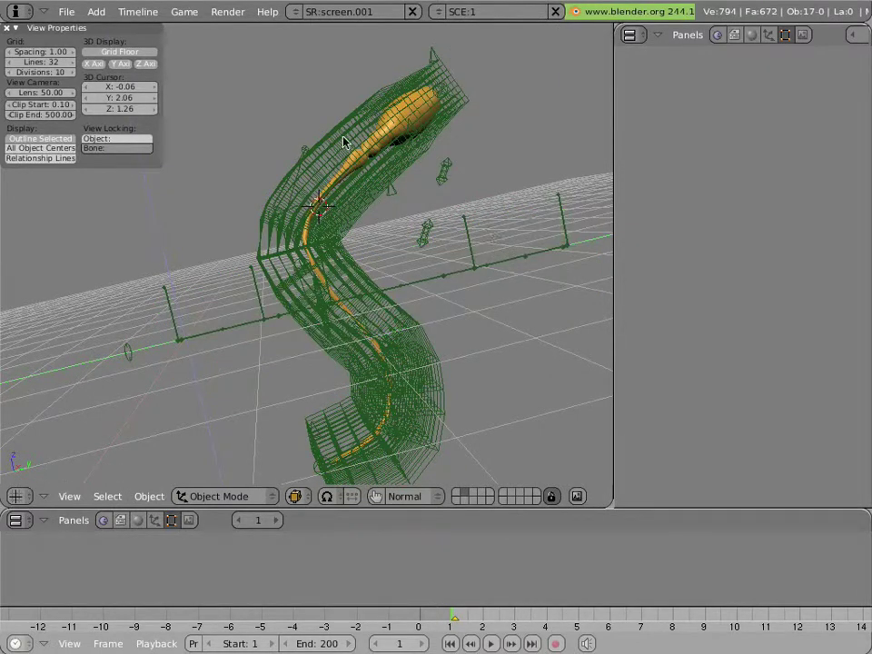
right_click(346, 140)
key(h)
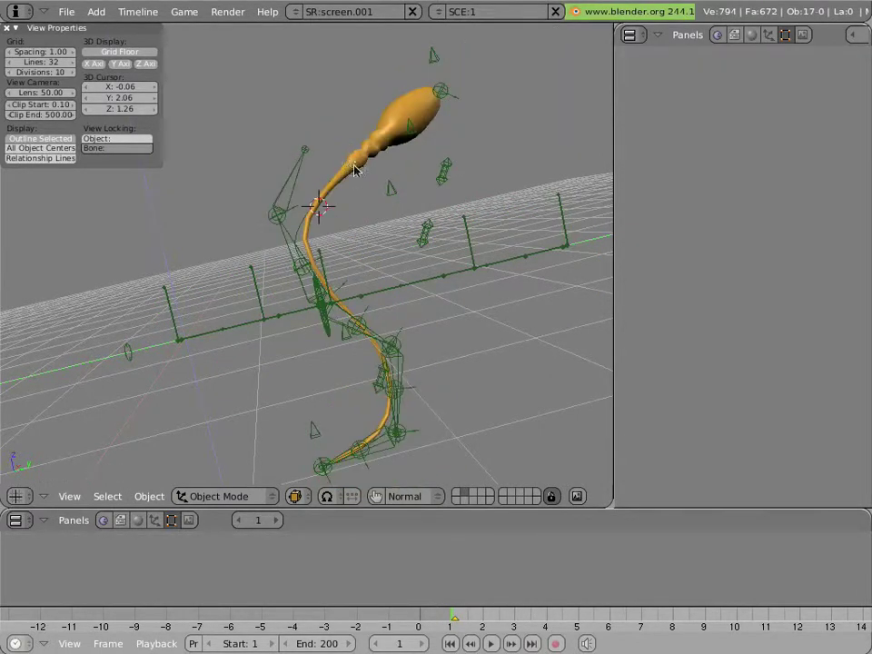
- Select all harpoARM bones and clear their rotation and location back to rest pose
right_click(323, 304)
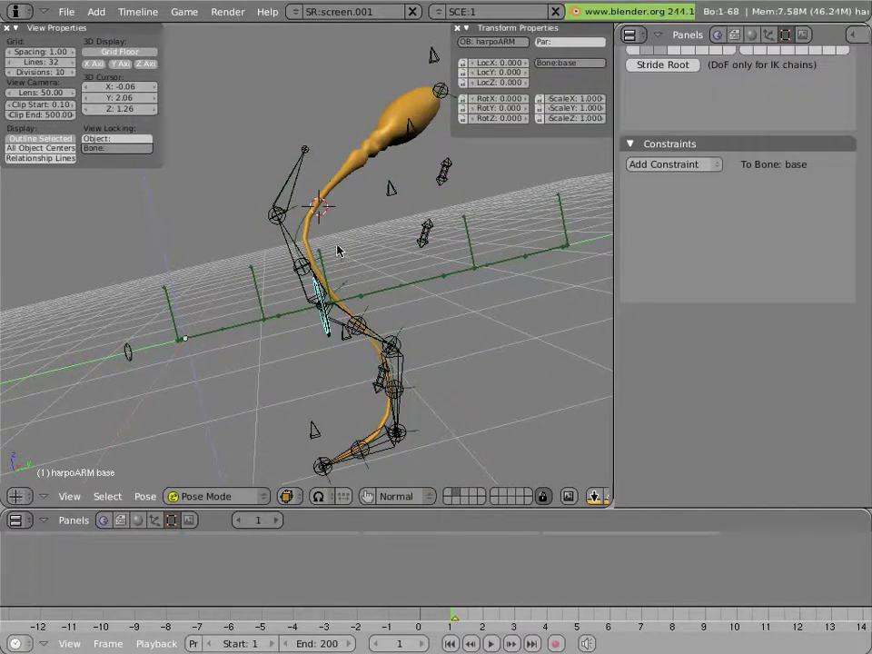
key(a)
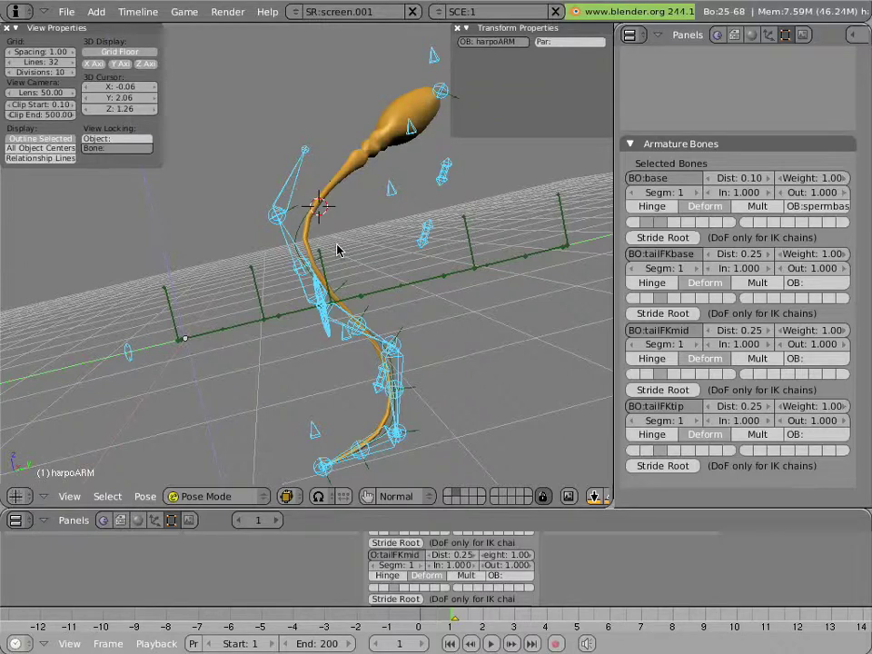
key(alt+r)
click(336, 250)
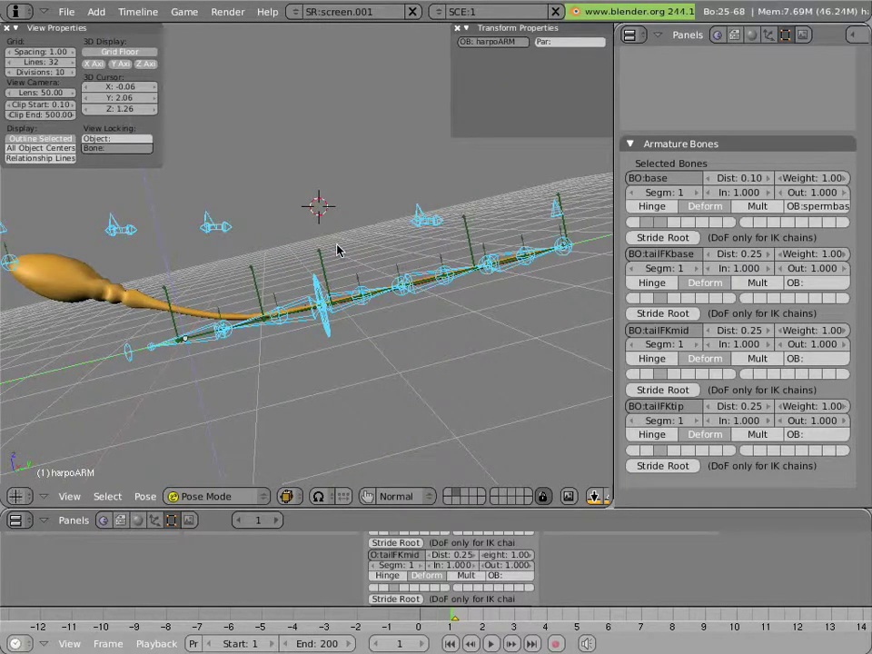
key(alt+g)
click(336, 250)
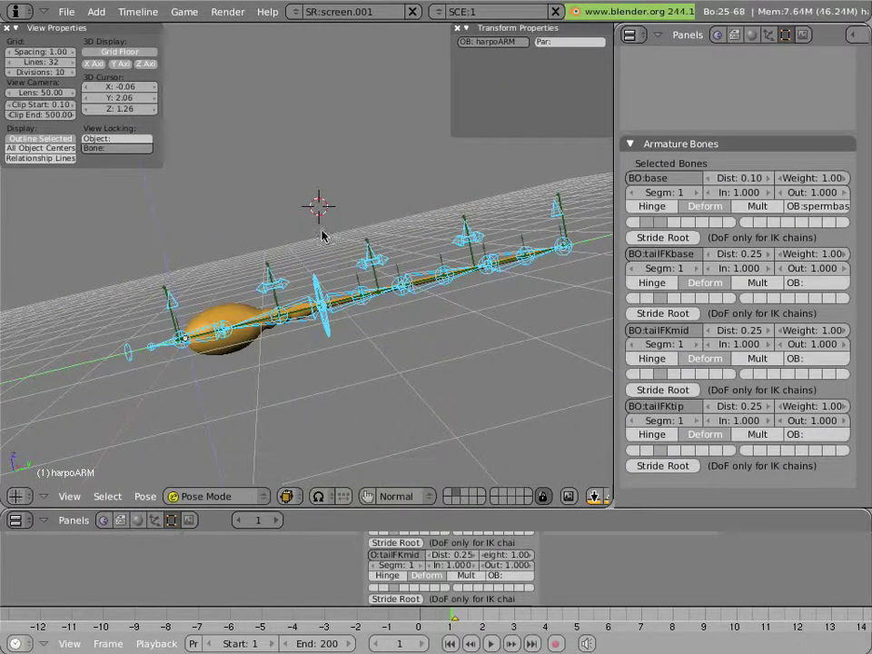
middle_drag(323, 235, 371, 365)
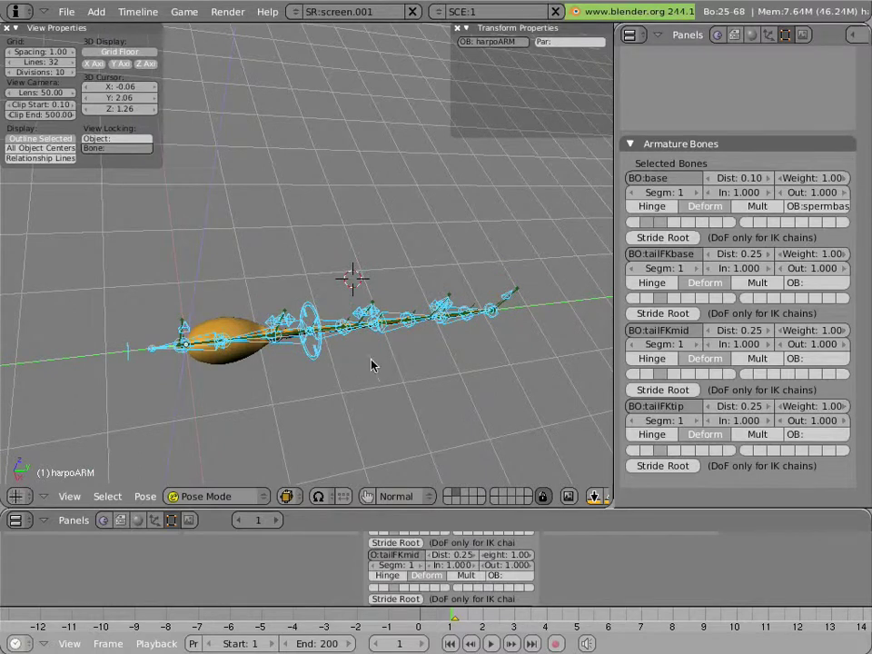
right_click(255, 335)
middle_drag(314, 403, 284, 308)
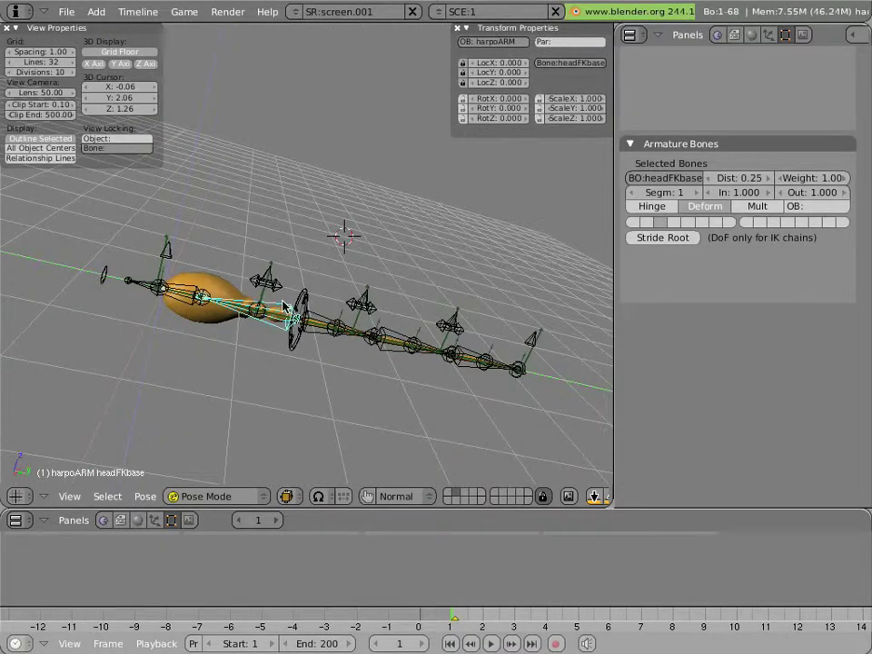
- In front view, move the headtip bone up so the head bends upright
key(KP_1)
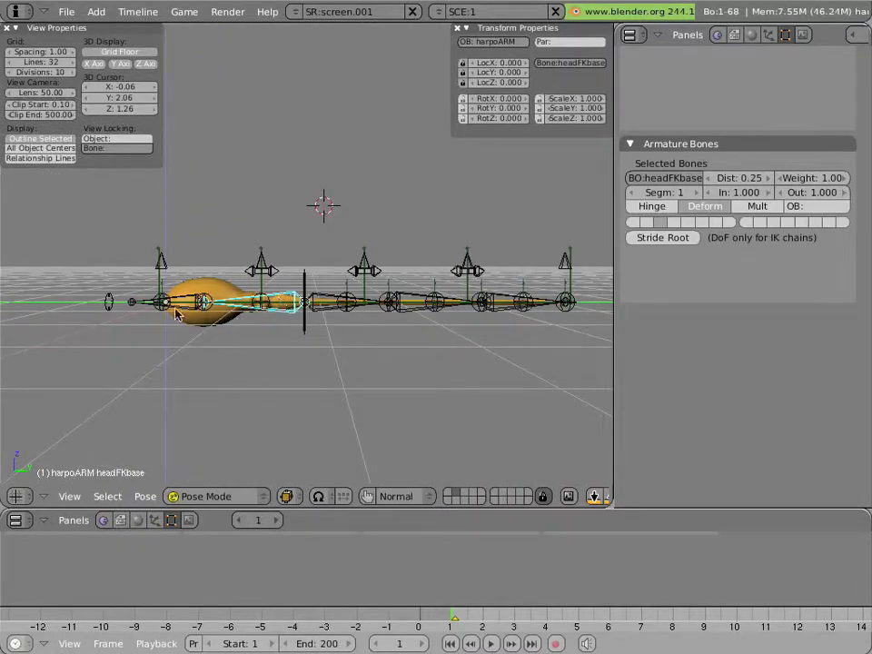
right_click(208, 314)
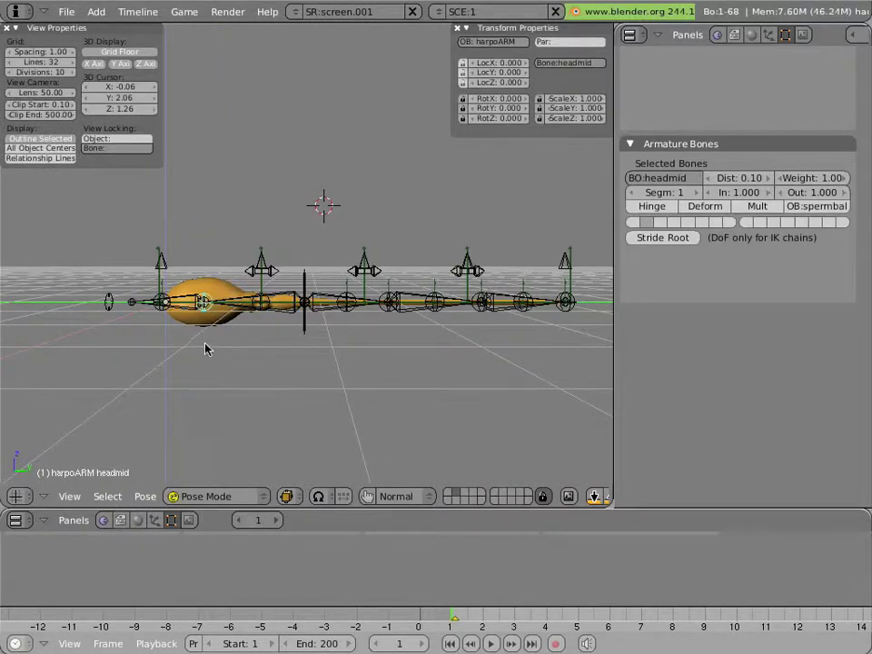
right_drag(202, 301, 218, 225)
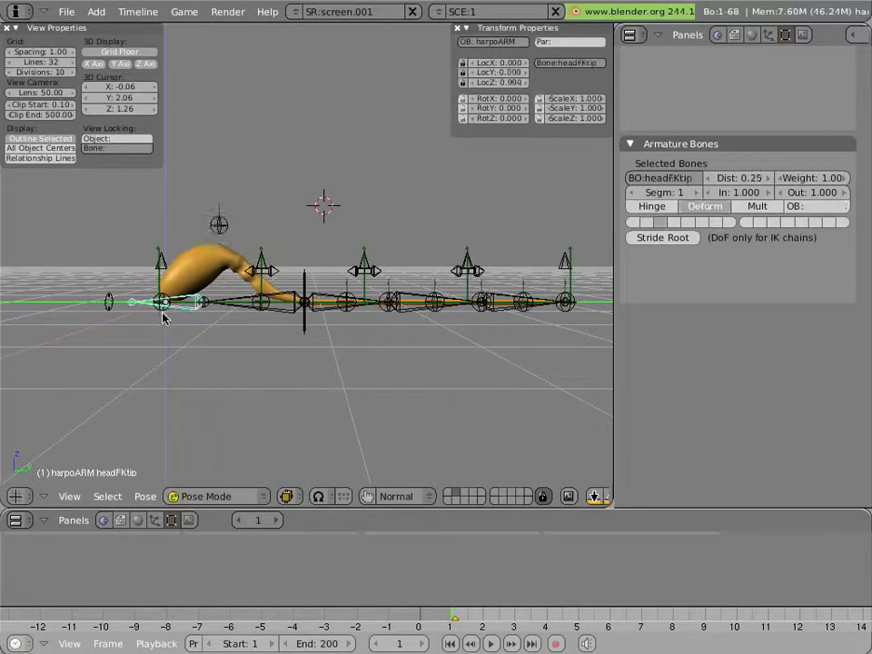
right_click(163, 311)
right_drag(162, 309, 329, 189)
key(g)
click(409, 249)
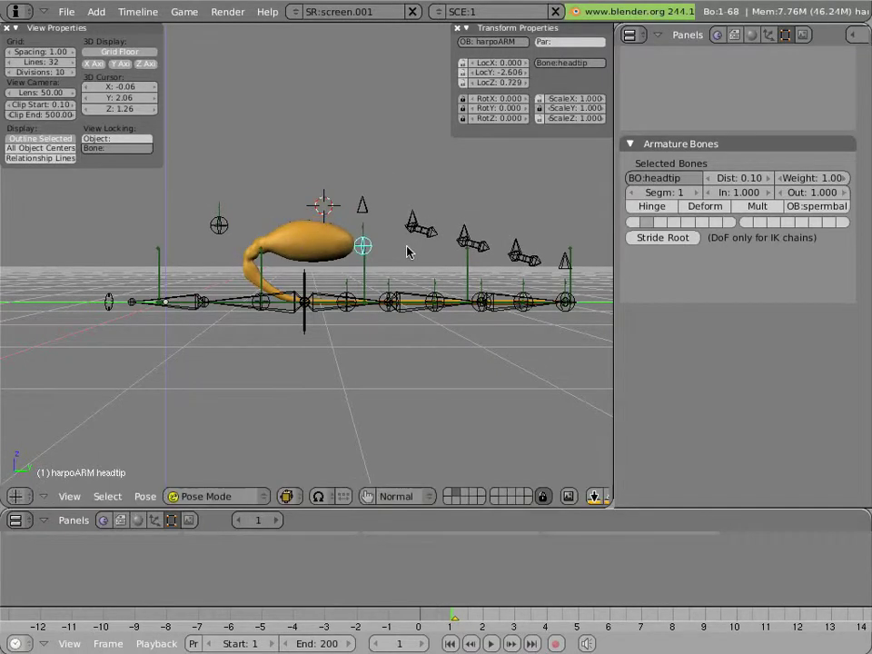
- Lift the headmid bone and lower the headbase bone to curl the head over the tail
right_click(226, 259)
key(g)
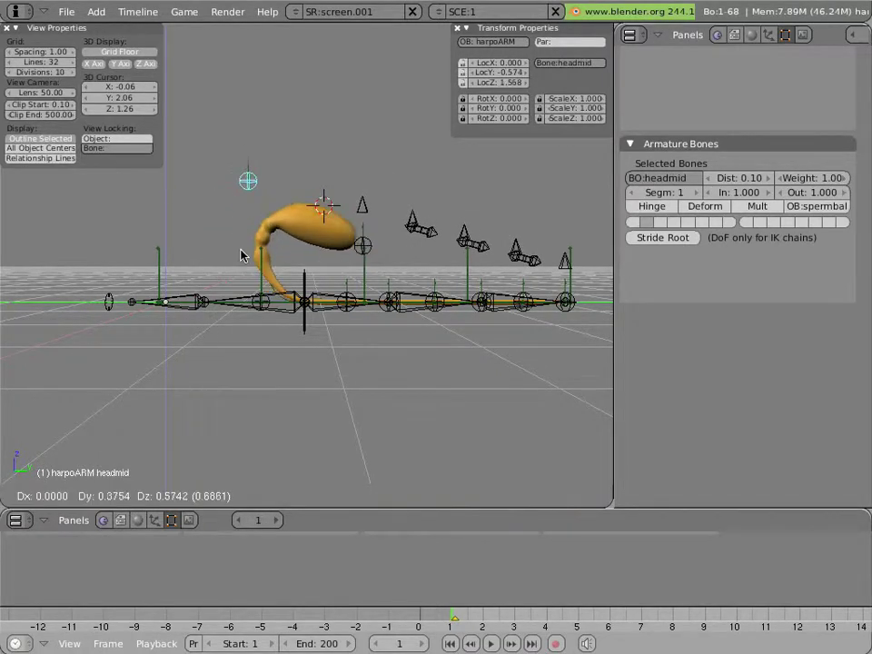
click(235, 258)
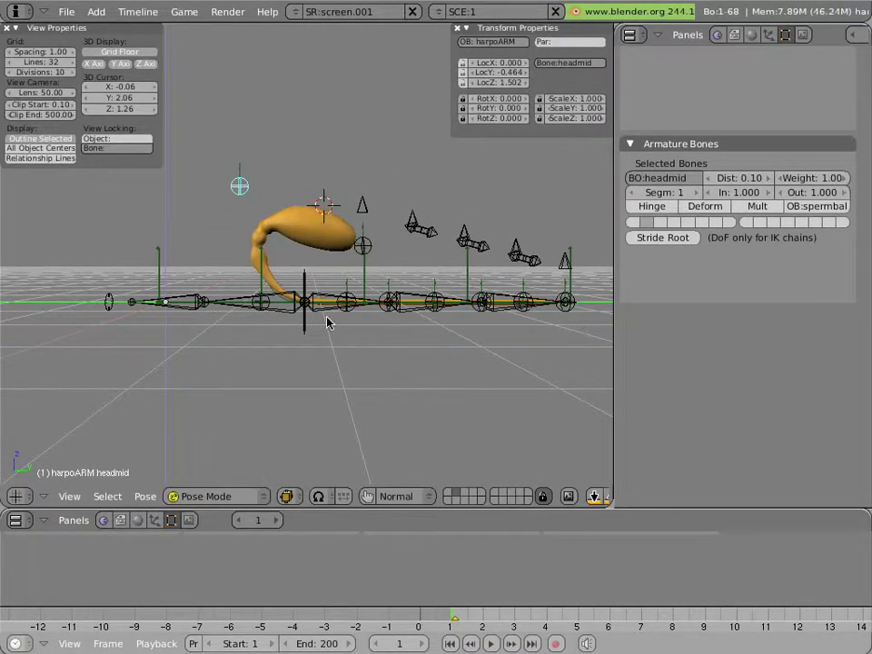
right_click(260, 308)
key(g)
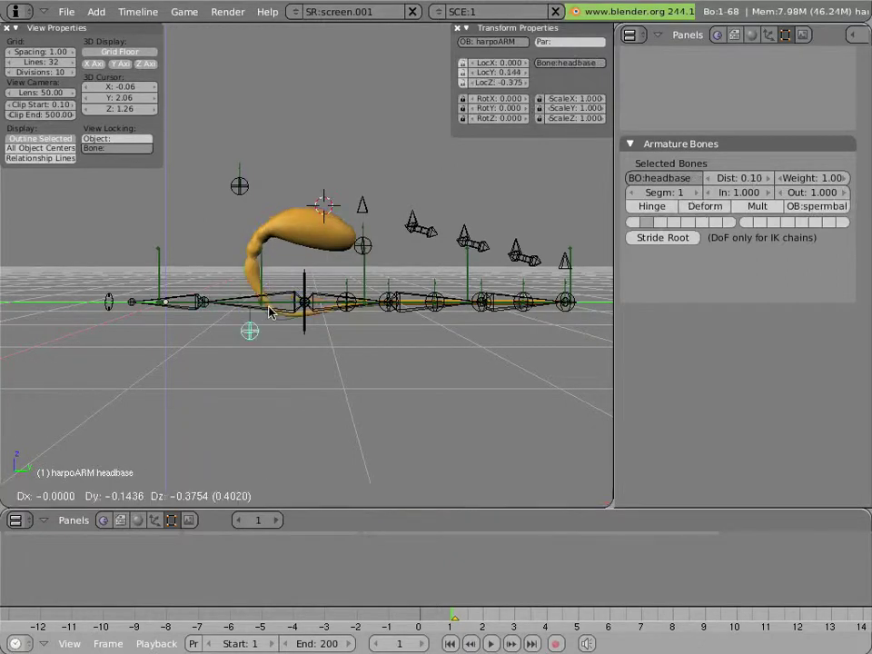
click(317, 319)
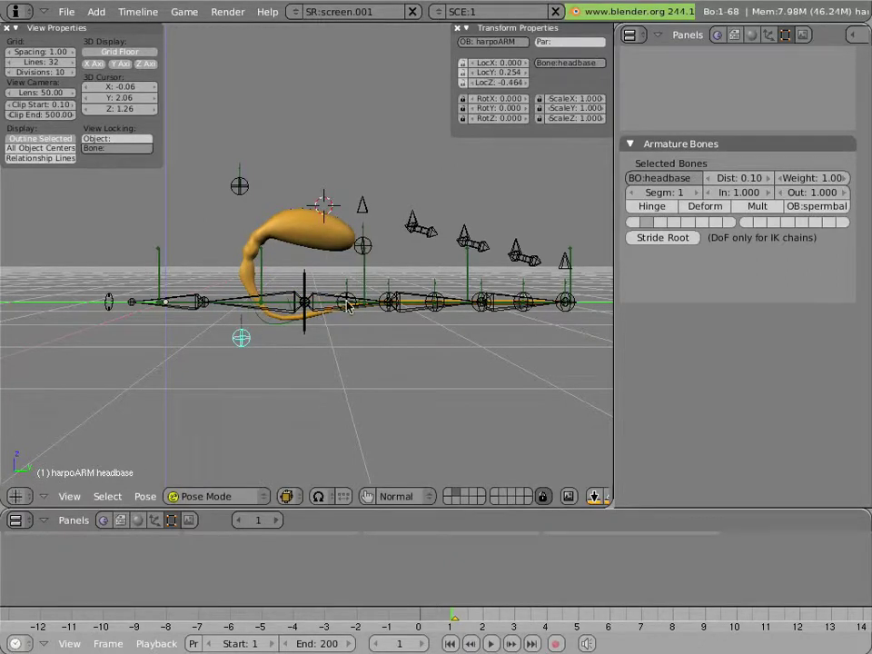
middle_drag(336, 303, 443, 332)
right_click(358, 326)
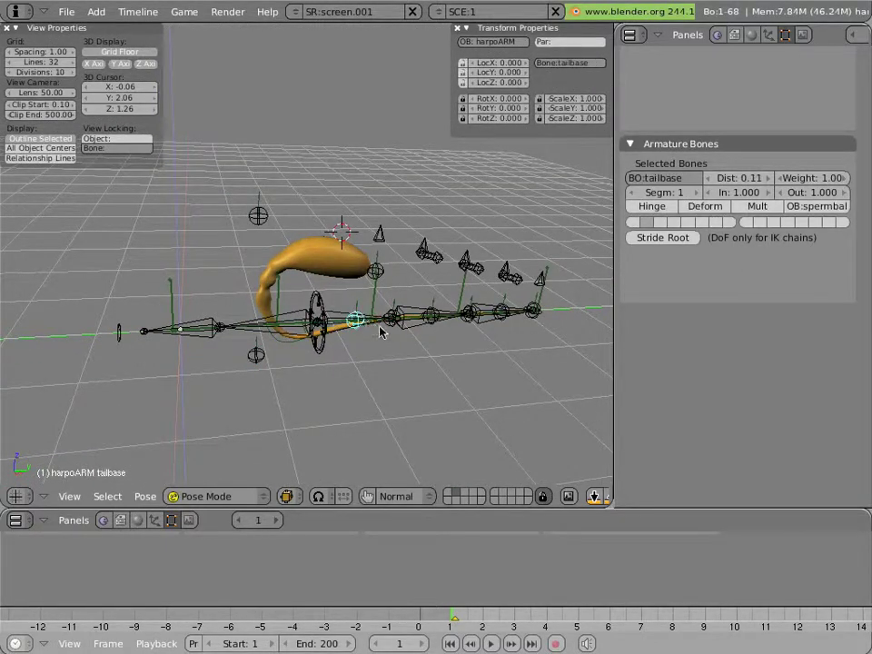
- Curl the tail into a loop by rotating tailFKbase and tailFKtip with the rotate manipulator
right_click(382, 327)
right_click(382, 327)
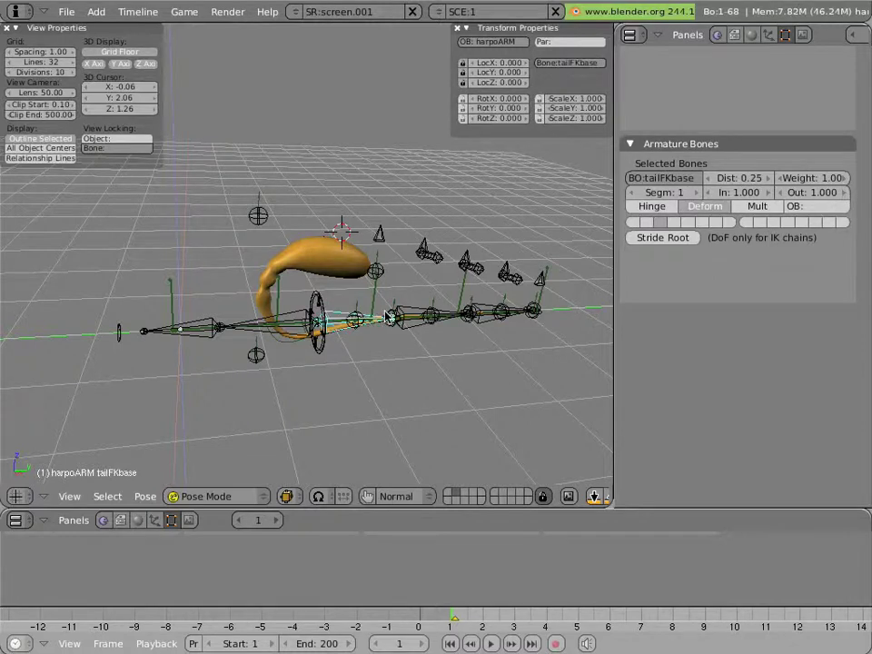
middle_drag(382, 328, 369, 309)
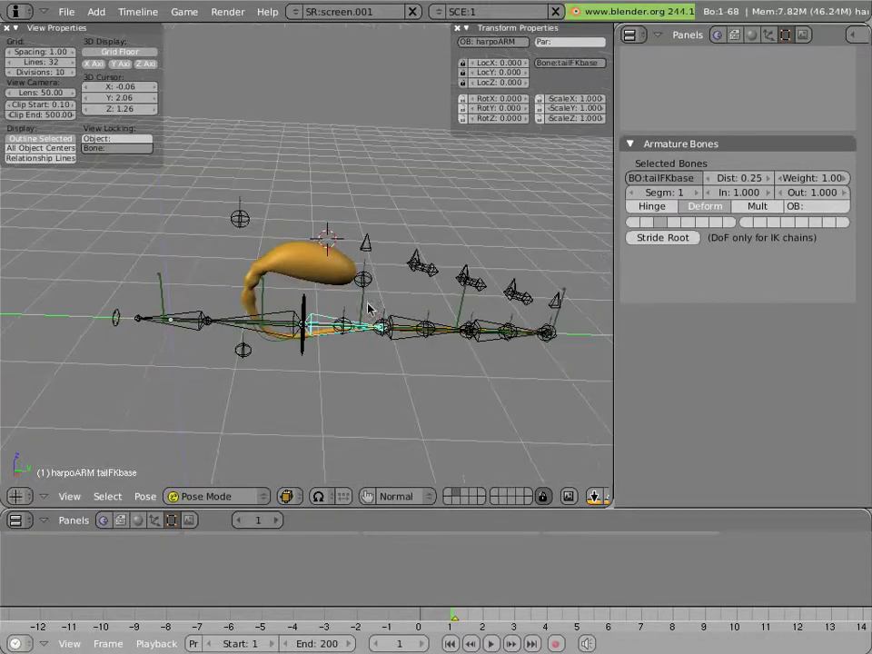
click(367, 496)
click(400, 496)
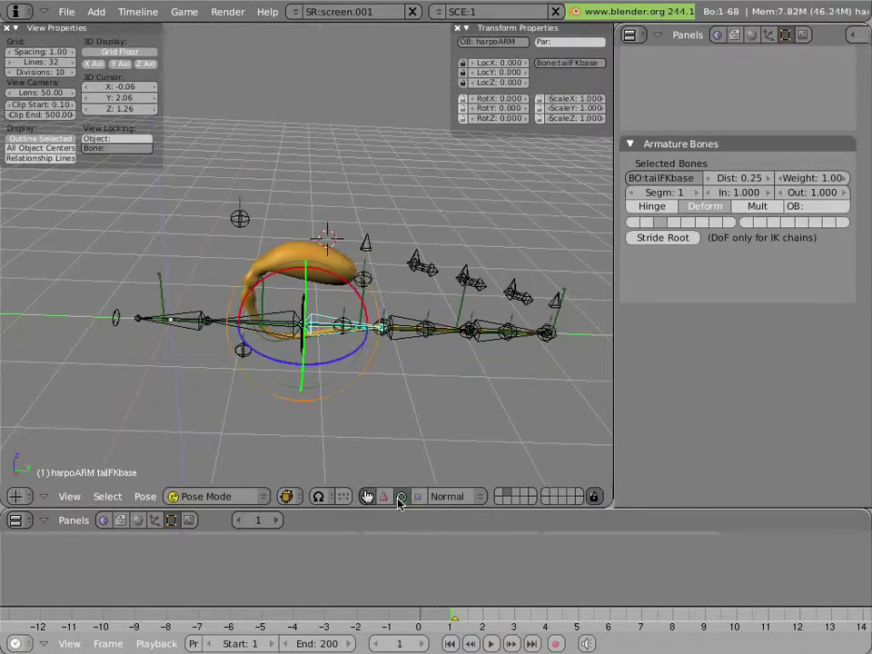
drag(331, 382, 270, 423)
right_click(331, 404)
right_click(251, 411)
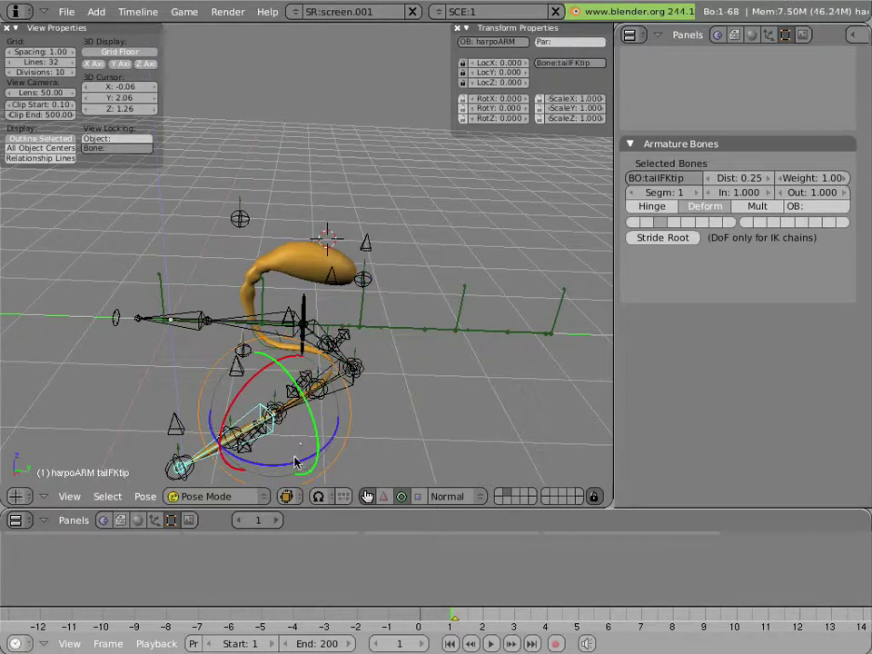
drag(223, 350, 244, 433)
middle_drag(356, 375, 261, 356)
scroll(260, 356, up, 8)
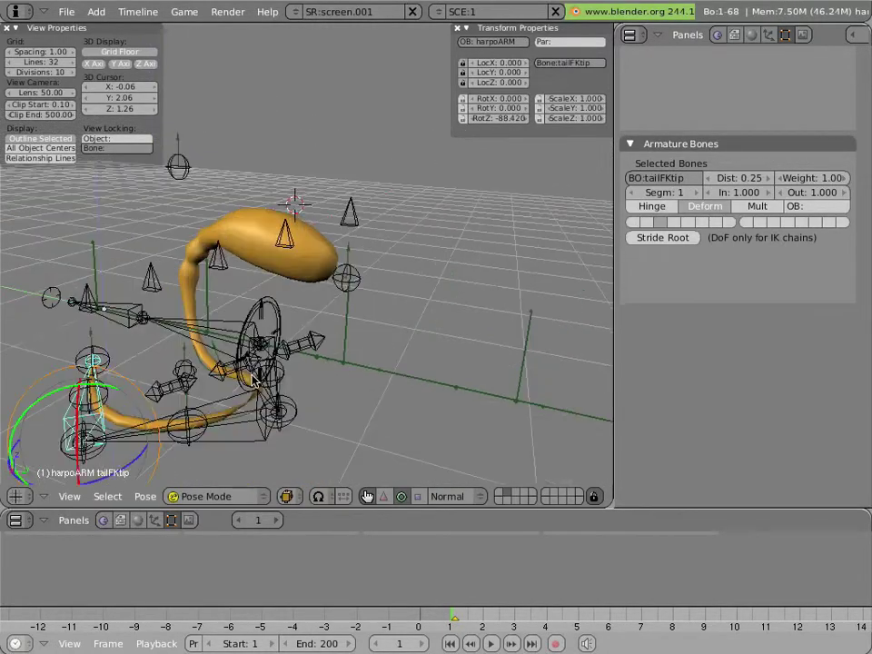
middle_drag(322, 198, 284, 361)
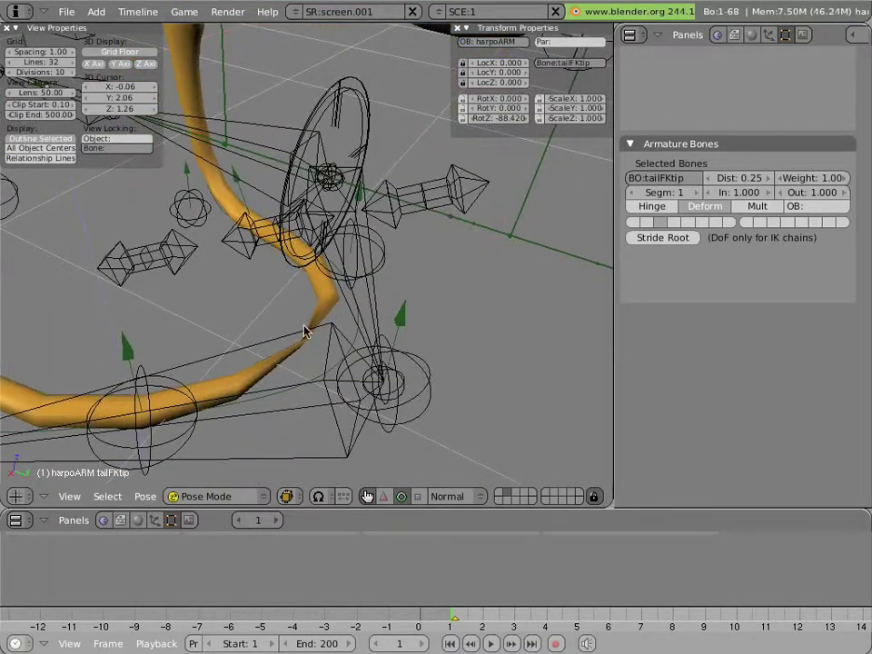
scroll(297, 348, down, 5)
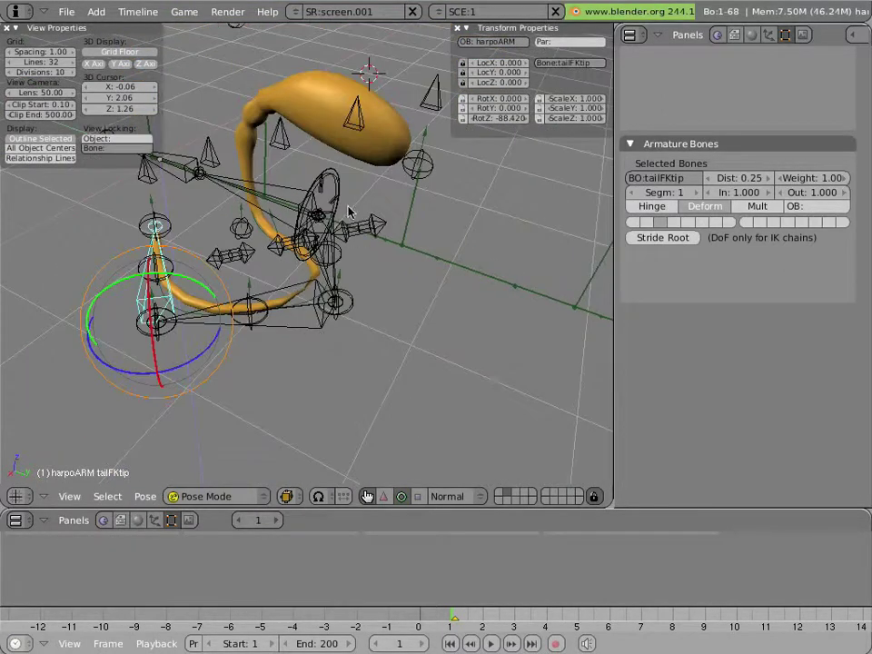
- Reset the headtip and headmid bones to their rest location
right_click(400, 172)
middle_drag(396, 176, 283, 123)
shift+right_click(269, 113)
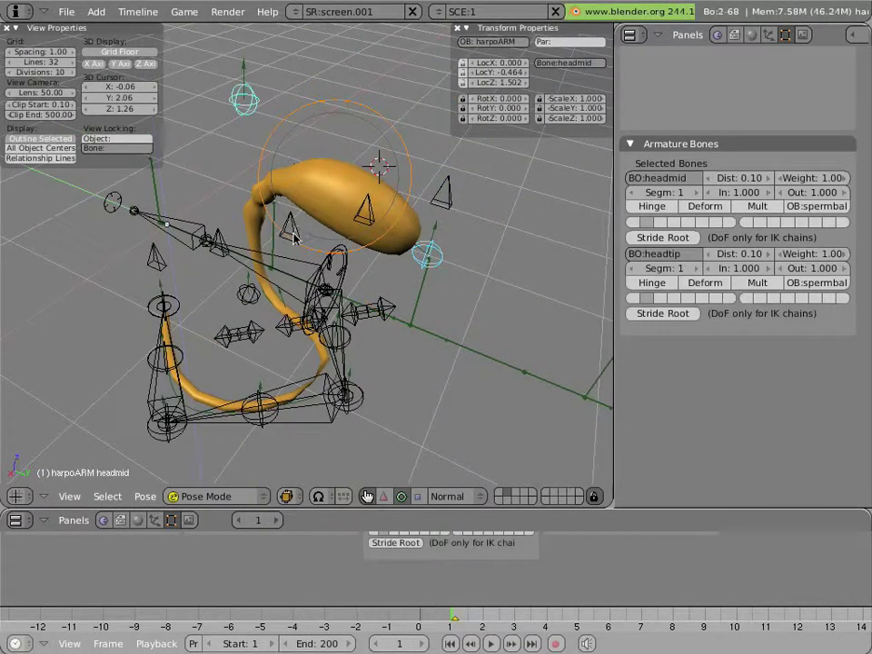
key(alt+g)
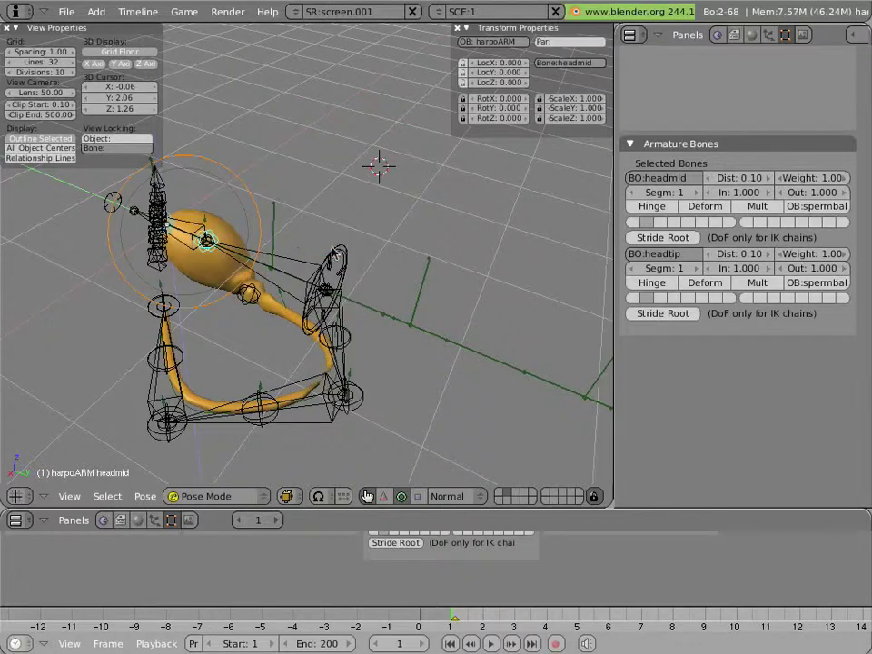
middle_drag(379, 235, 366, 264)
scroll(245, 348, up, 3)
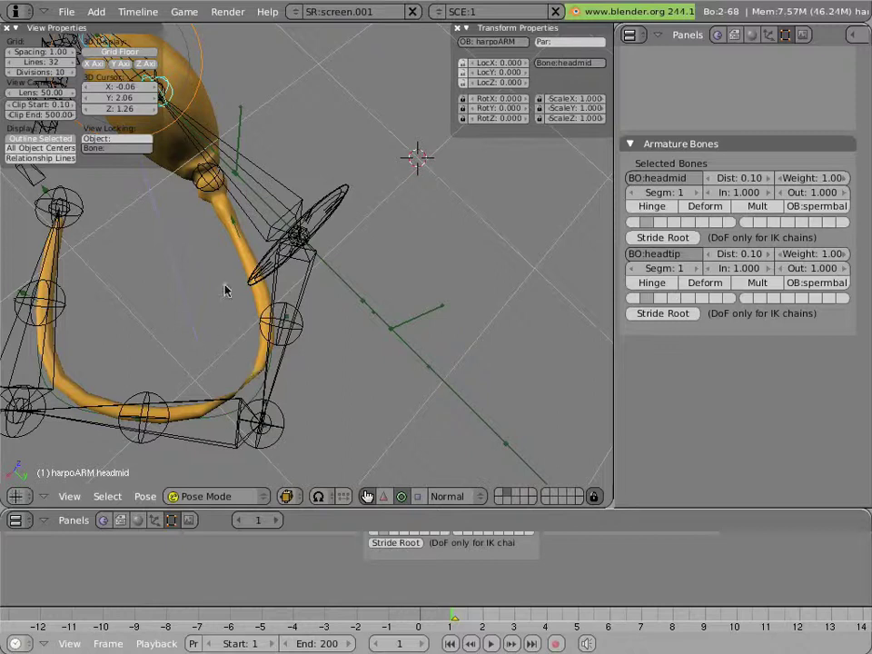
- Rotate the twistfix ring bone about 35° around its Y axis
middle_drag(227, 291, 348, 195)
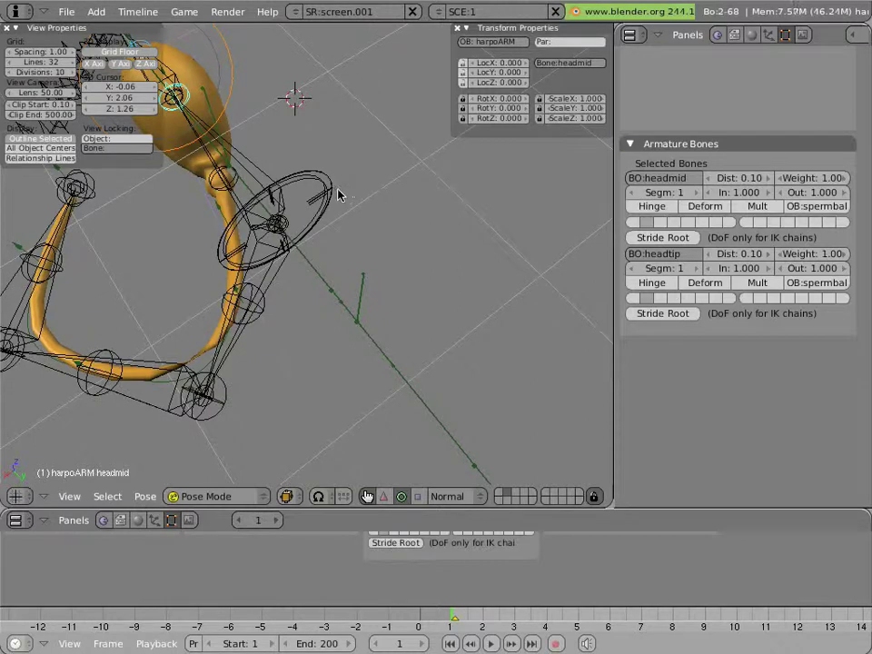
right_click(337, 195)
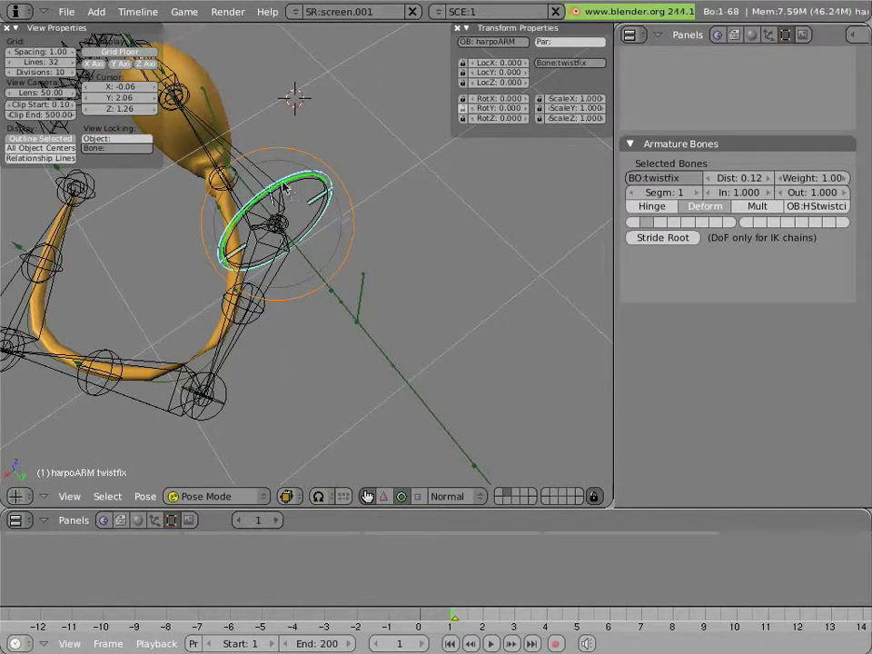
key(r)
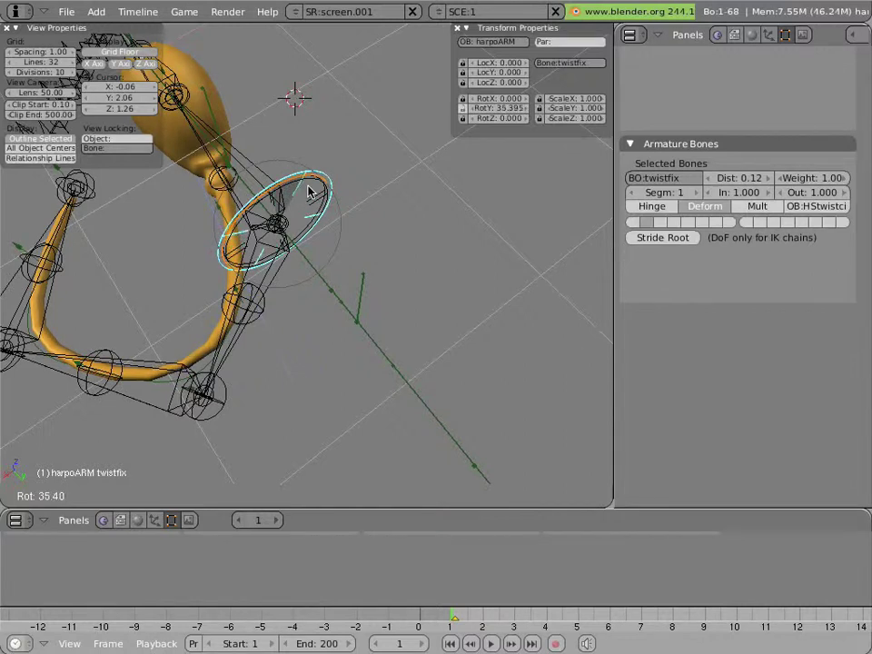
click(307, 191)
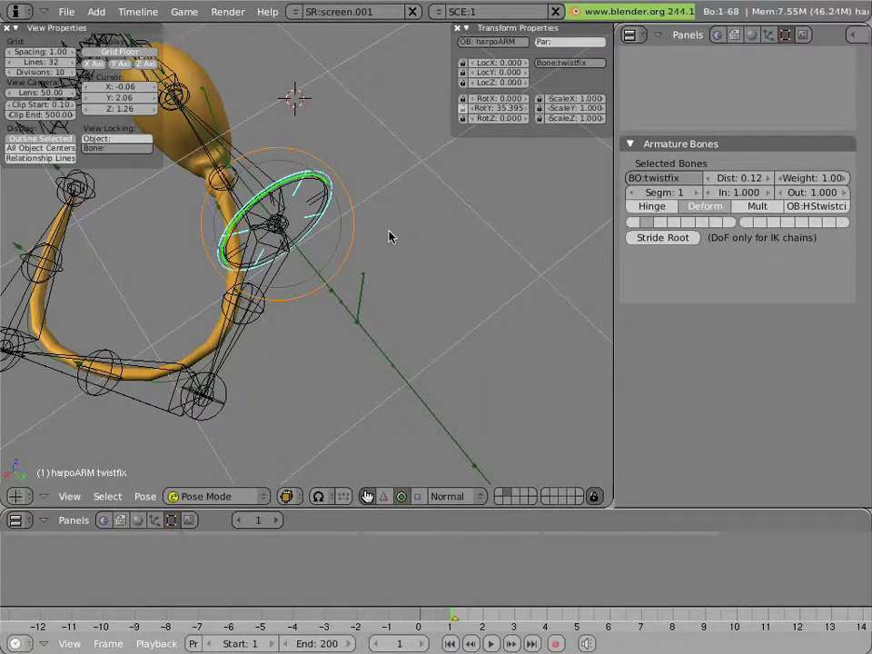
- Clear the rotation of all bones, then trial-move the base bone and cancel
key(a)
key(a)
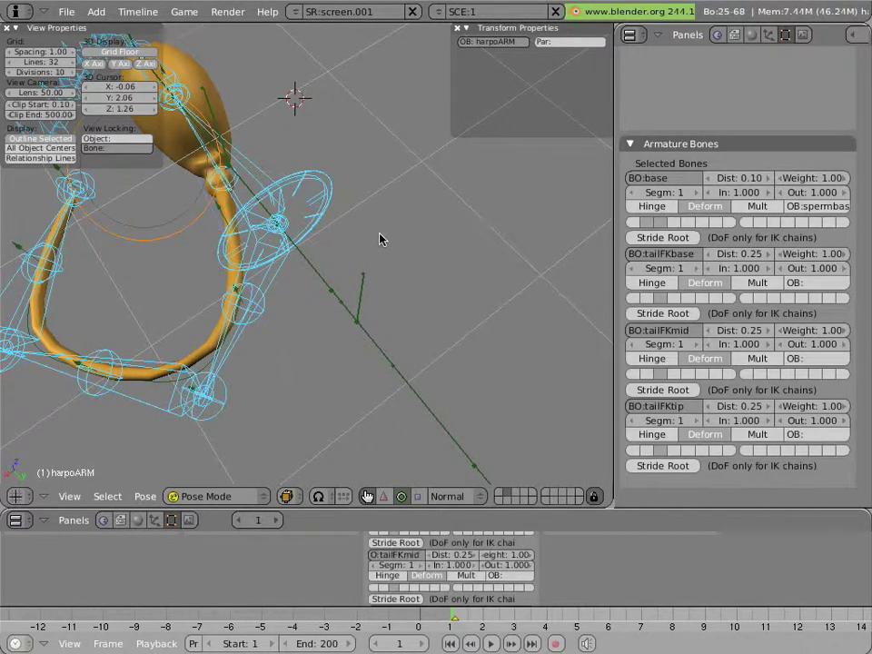
key(alt+r)
click(380, 238)
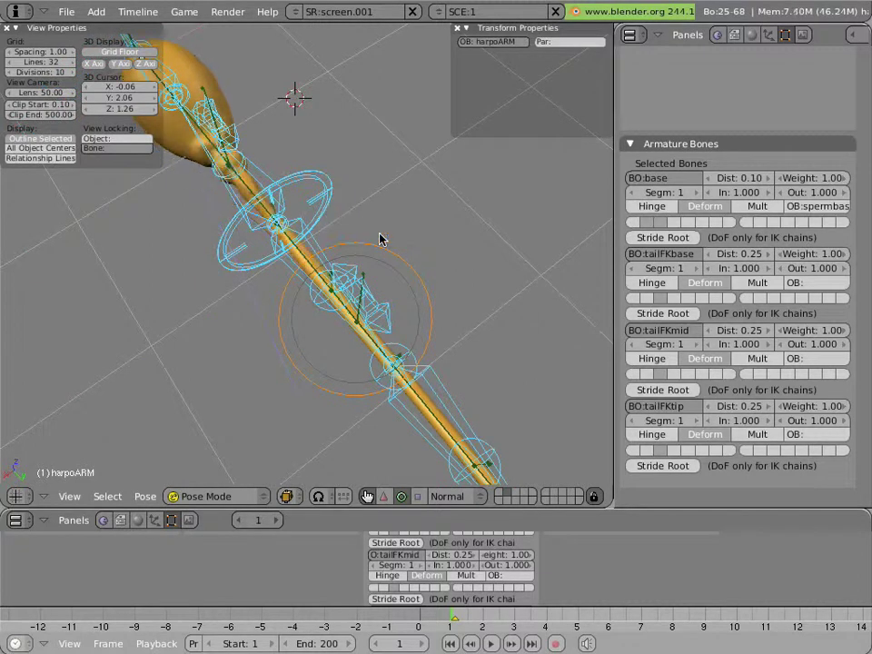
middle_drag(282, 353, 331, 253)
right_click(330, 253)
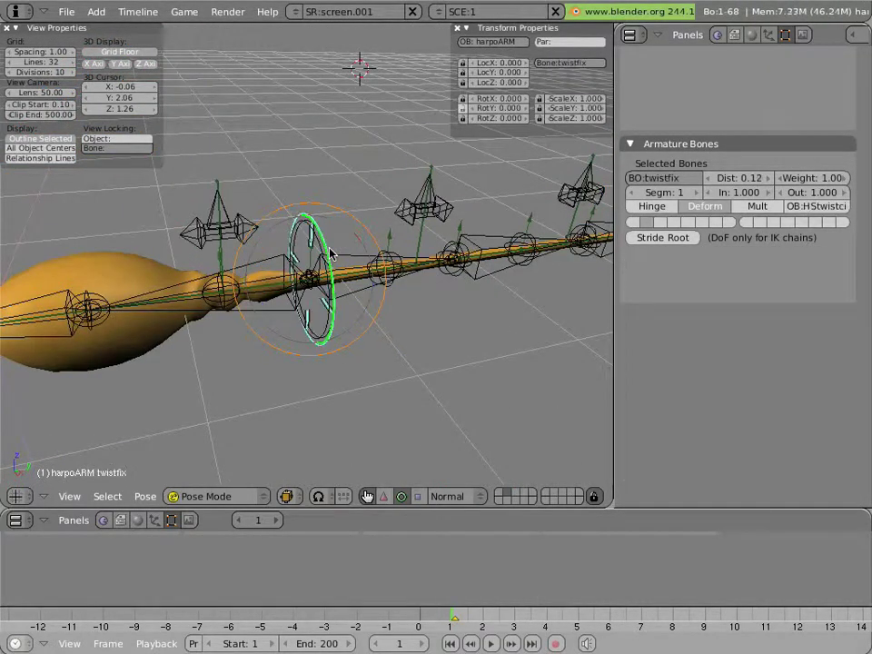
right_click(328, 330)
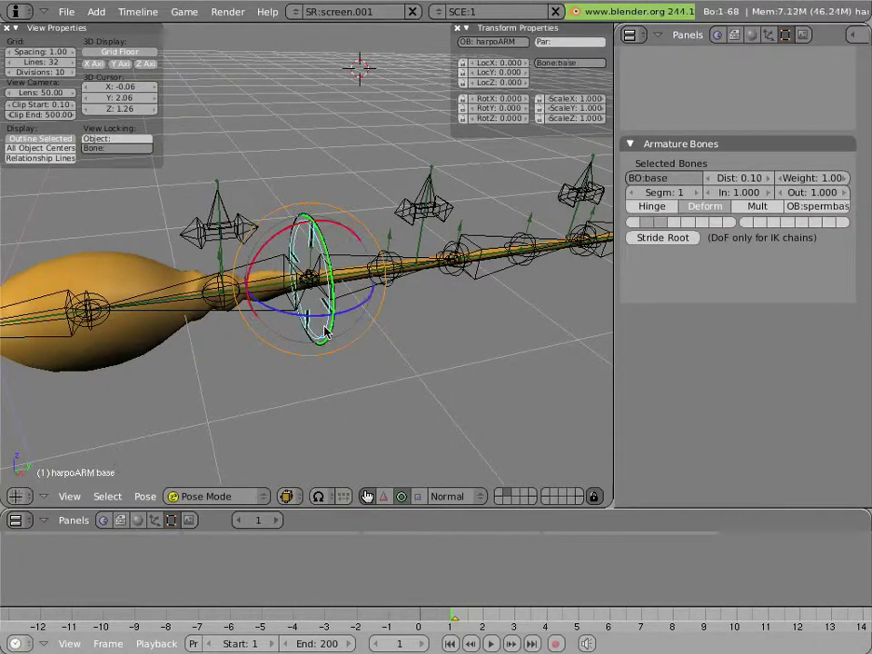
scroll(381, 370, down, 3)
key(g)
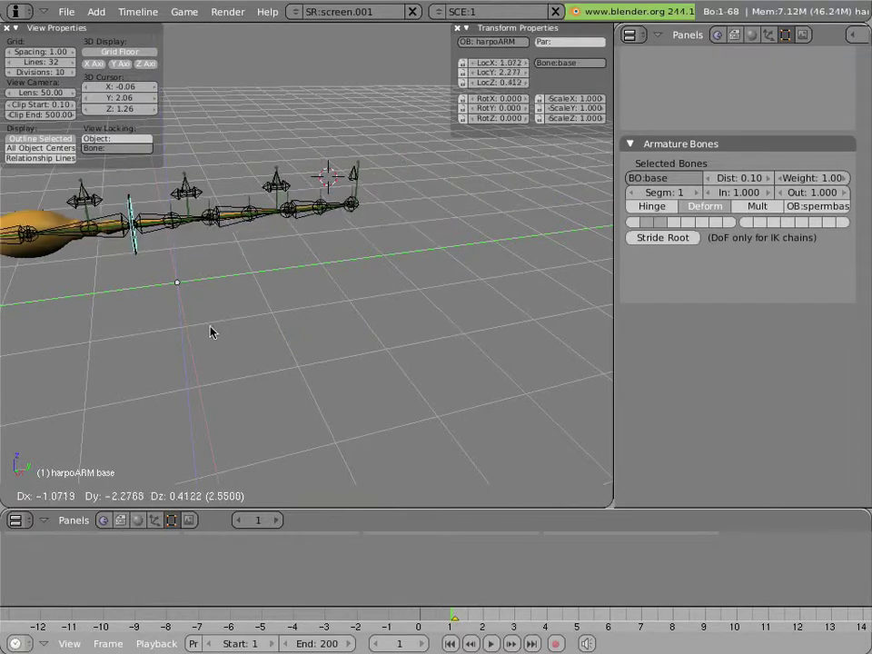
key(Escape)
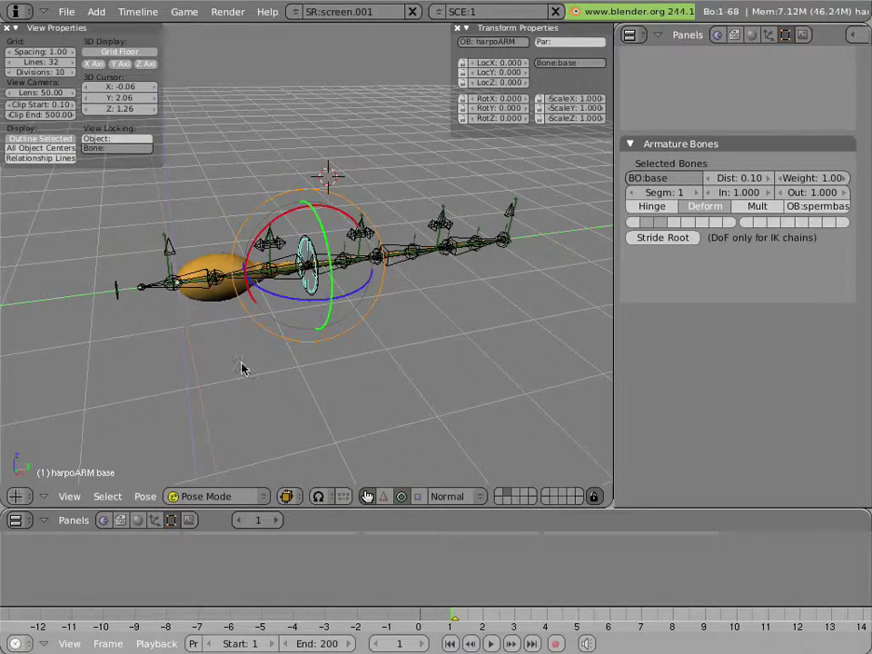
middle_drag(242, 368, 306, 353)
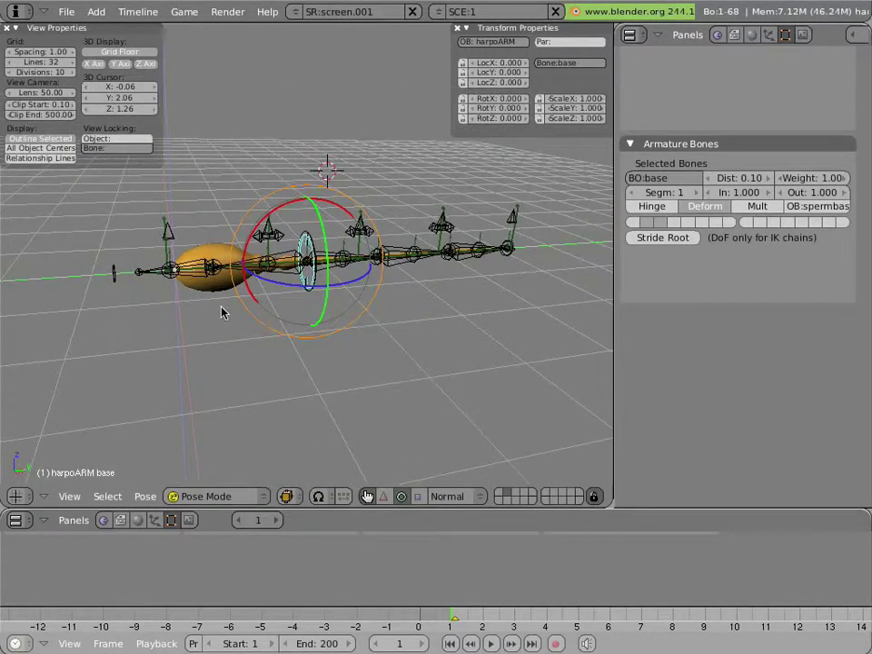
scroll(222, 311, up, 2)
scroll(230, 286, up, 2)
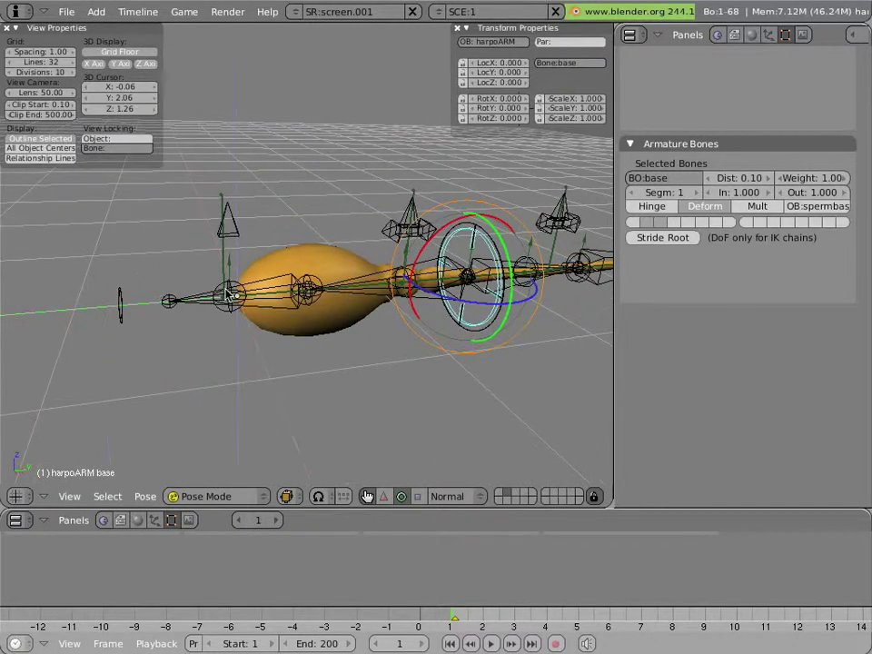
- Move the headtip bone higher up, then select the headFKtip bone
right_click(229, 305)
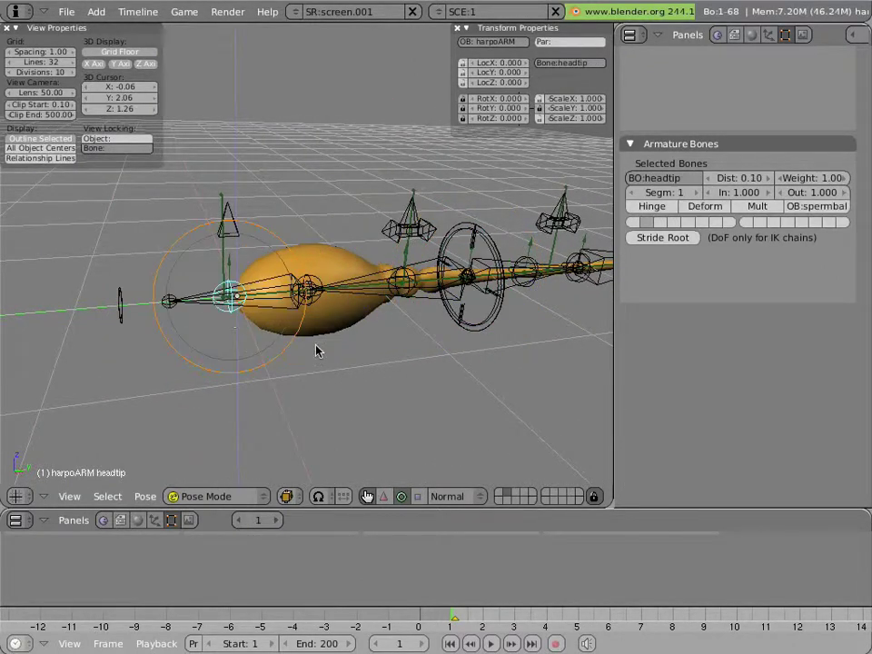
scroll(316, 350, up, 3)
right_click(208, 314)
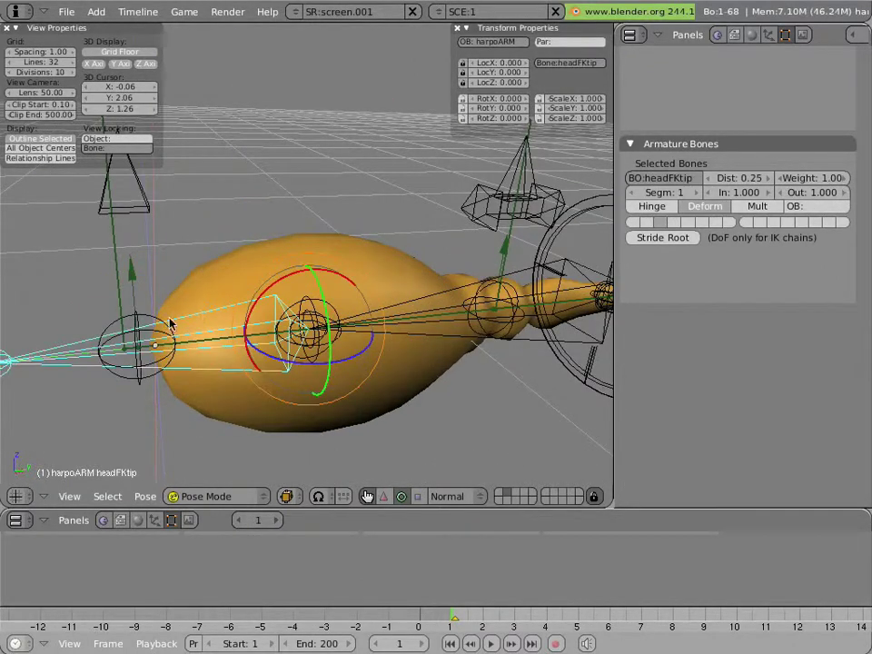
right_click(173, 325)
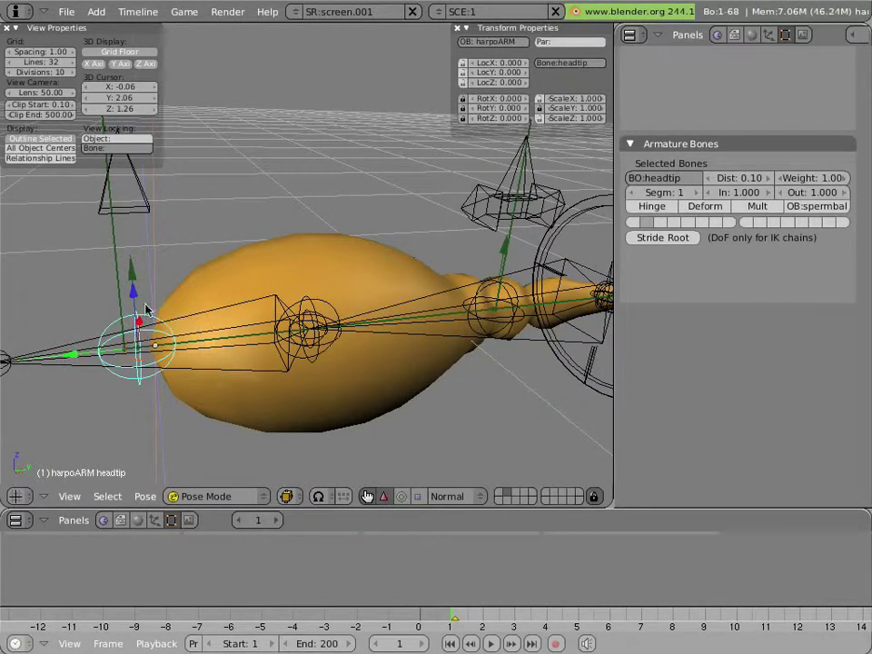
key(g)
click(162, 149)
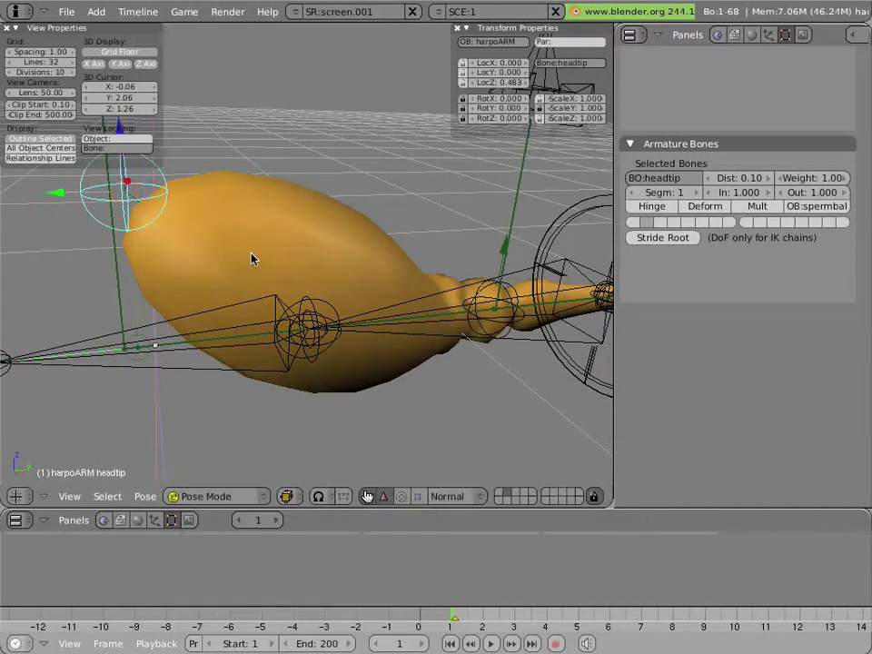
middle_drag(396, 313, 138, 262)
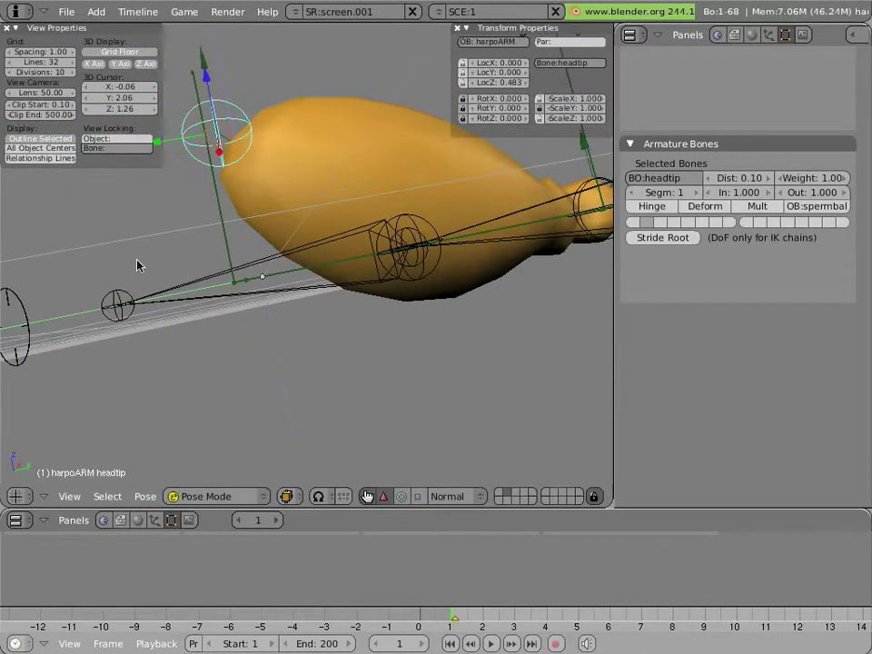
scroll(138, 263, up, 4)
right_click(205, 274)
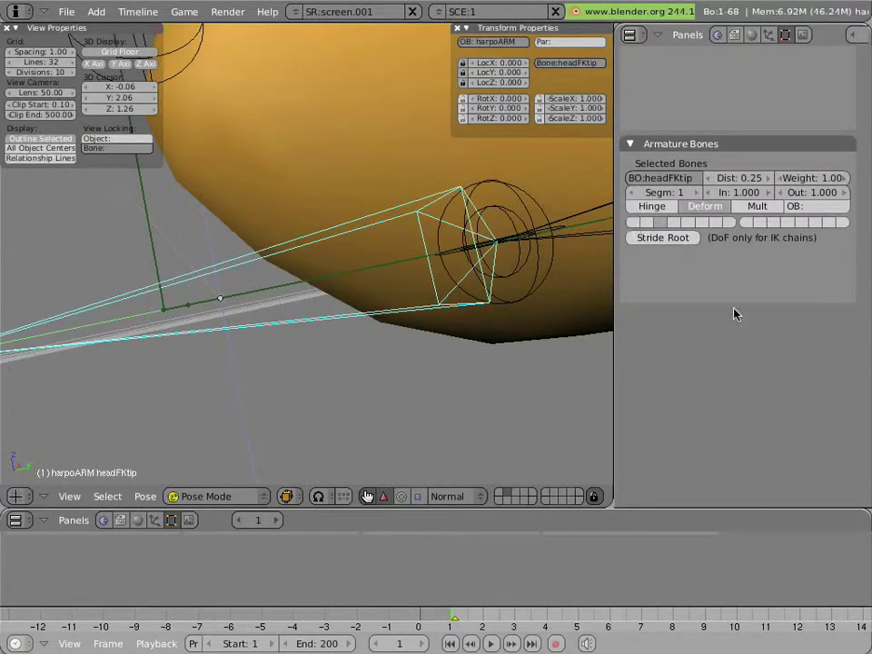
- Draw bones as Octahedron and inspect headtip.001's Copy Scale and Copy Rotation constraints
scroll(734, 309, up, 6)
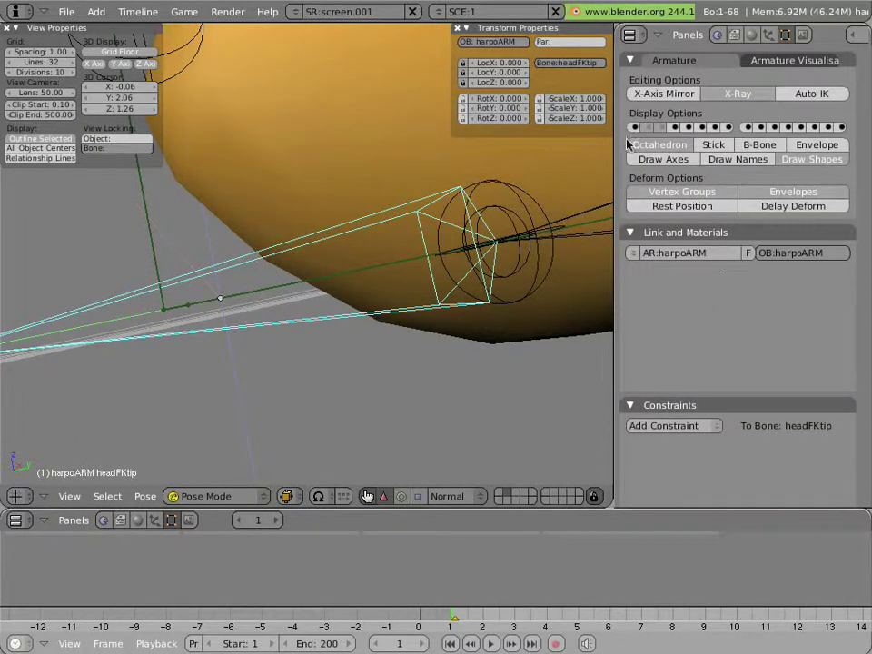
click(634, 136)
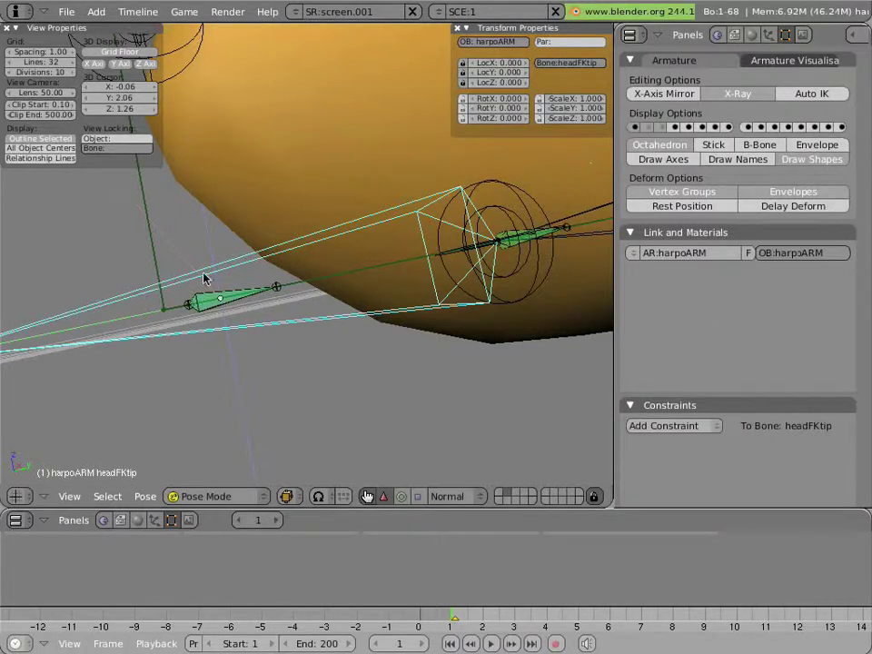
right_click(229, 305)
scroll(231, 263, down, 5)
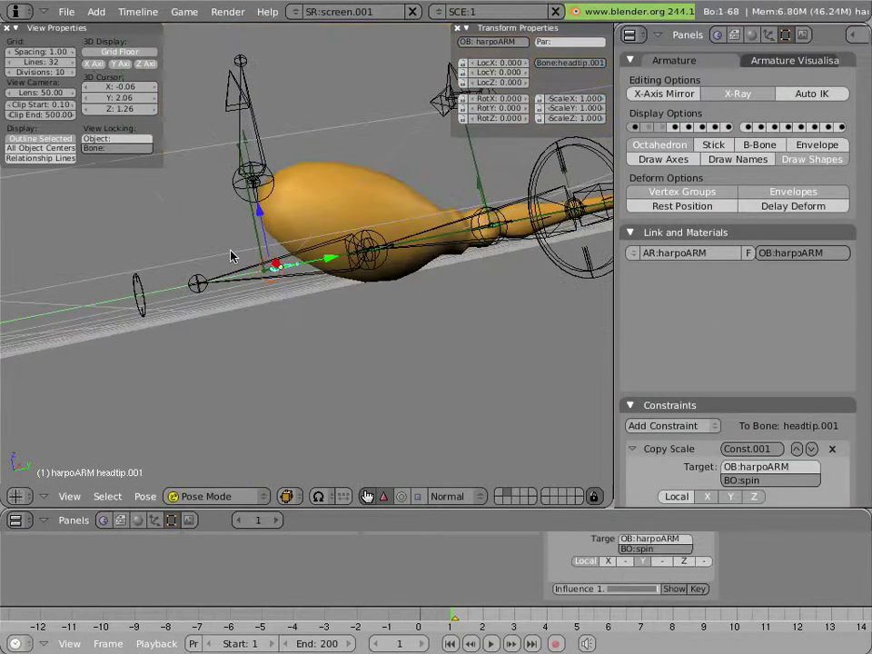
key(g)
key(z)
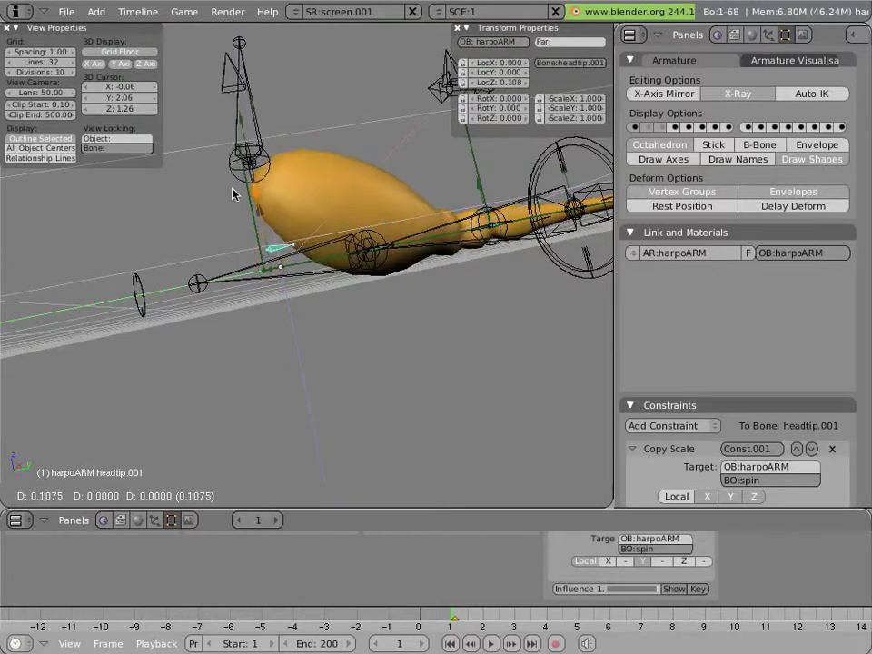
key(Escape)
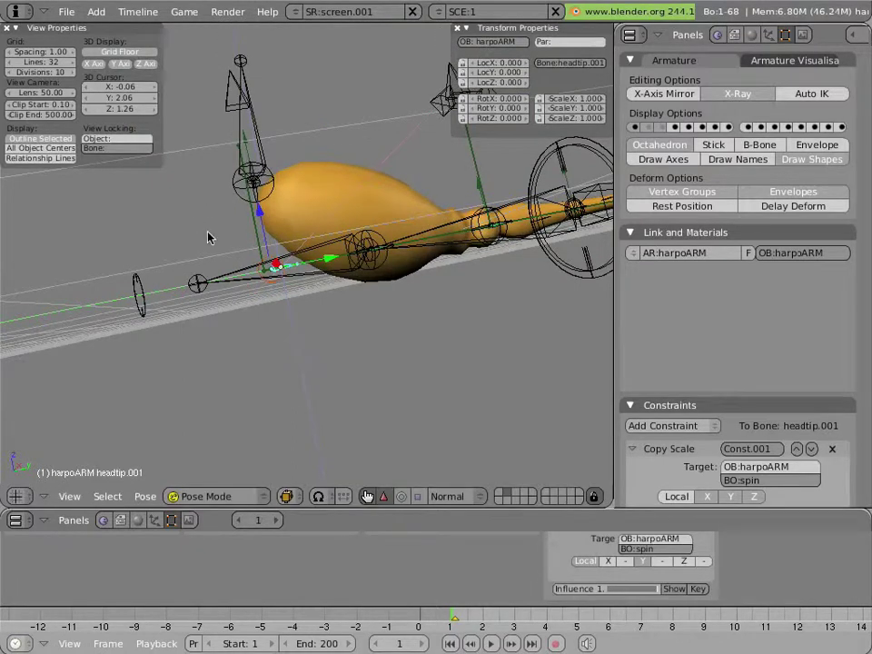
scroll(687, 395, down, 6)
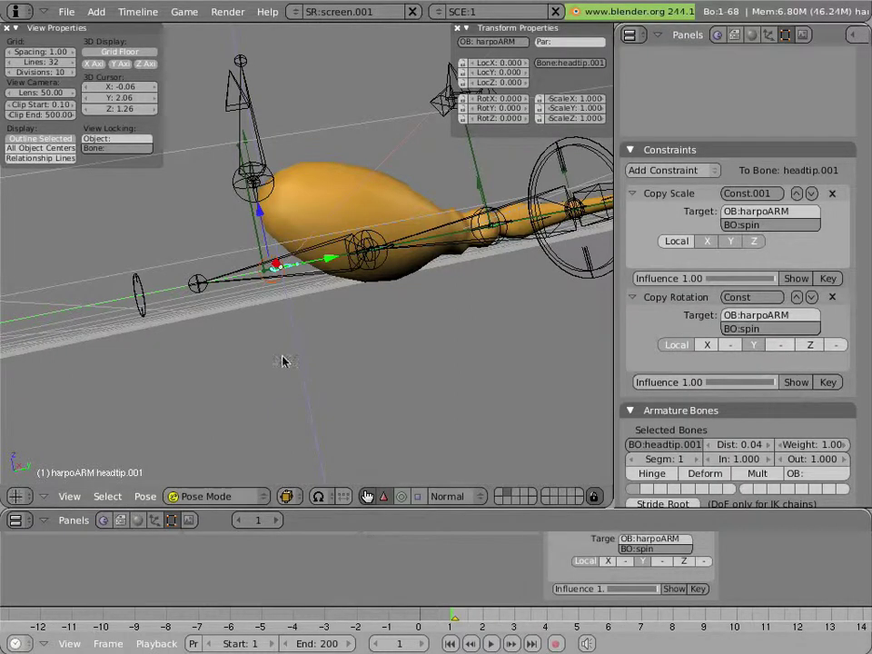
- Twist the spin bone around the tail by dragging the rotation manipulator ring
right_click(143, 314)
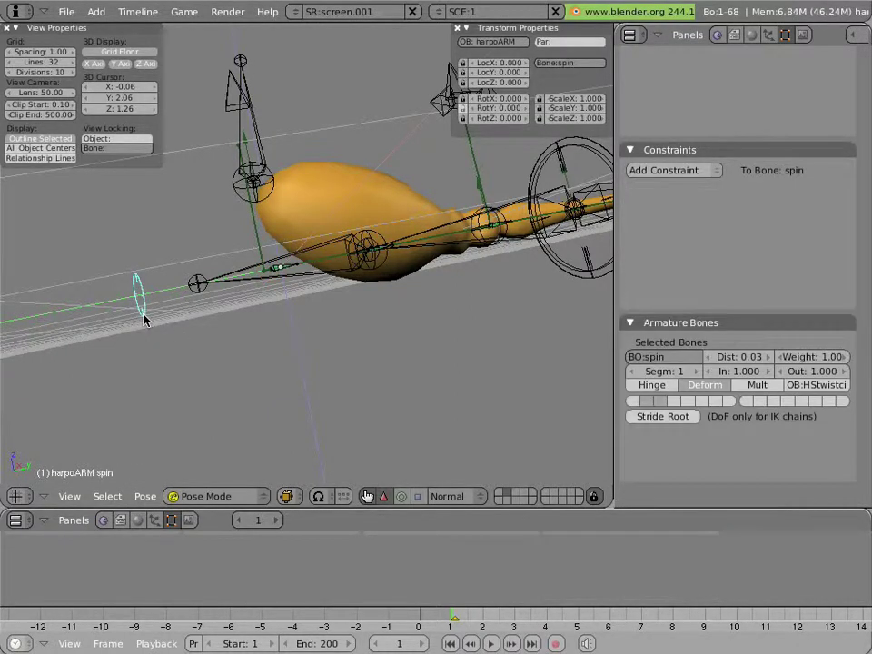
click(400, 496)
middle_drag(191, 360, 237, 369)
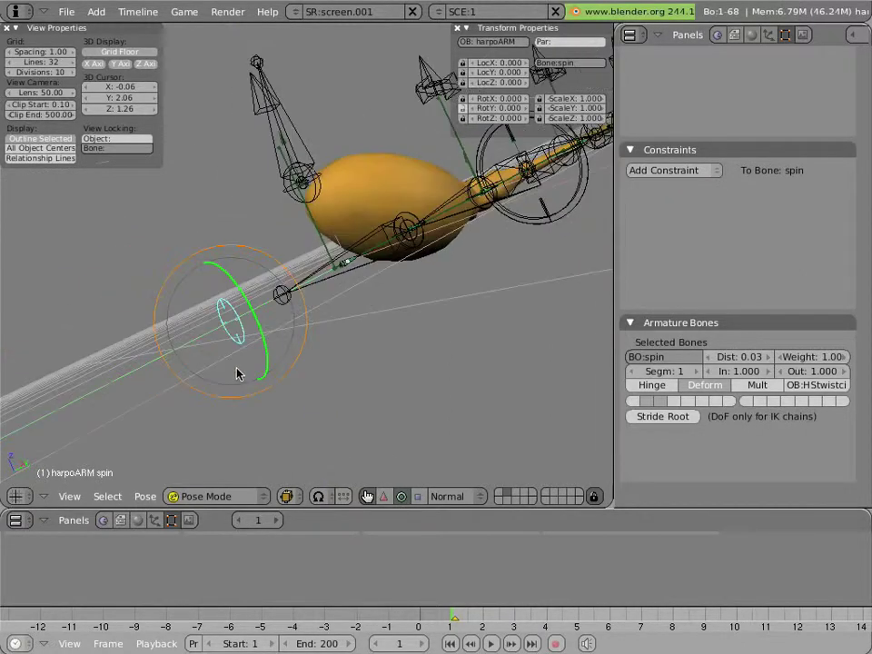
mouse_move(251, 315)
mouse_down()
mouse_move(244, 307)
mouse_move(268, 327)
mouse_move(242, 305)
mouse_up()
middle_drag(444, 351, 282, 239)
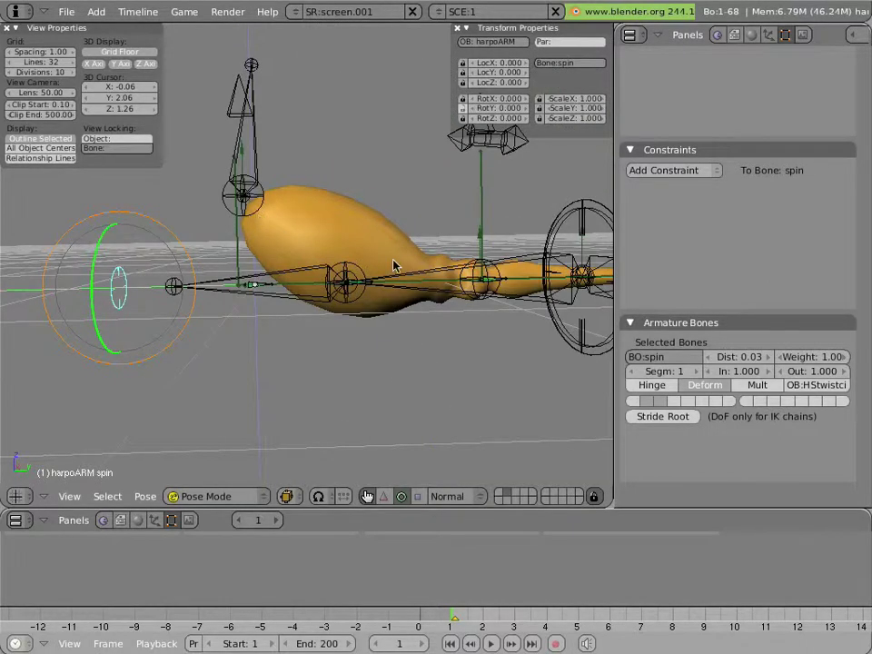
key(KP_6)
key(KP_6)
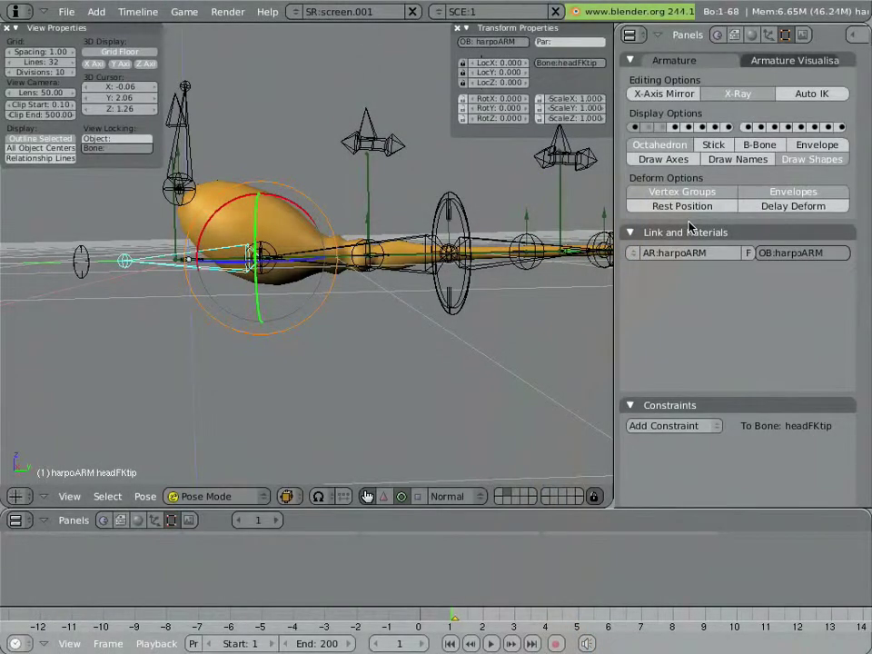
- Switch the armature to Stick display and reposition the headtip bone
click(716, 145)
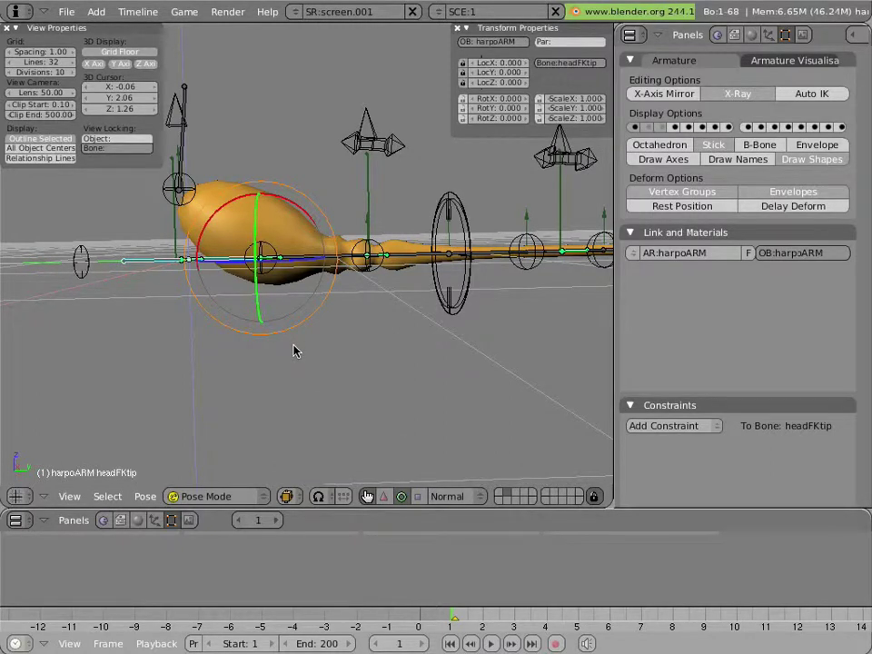
right_click(197, 201)
key(g)
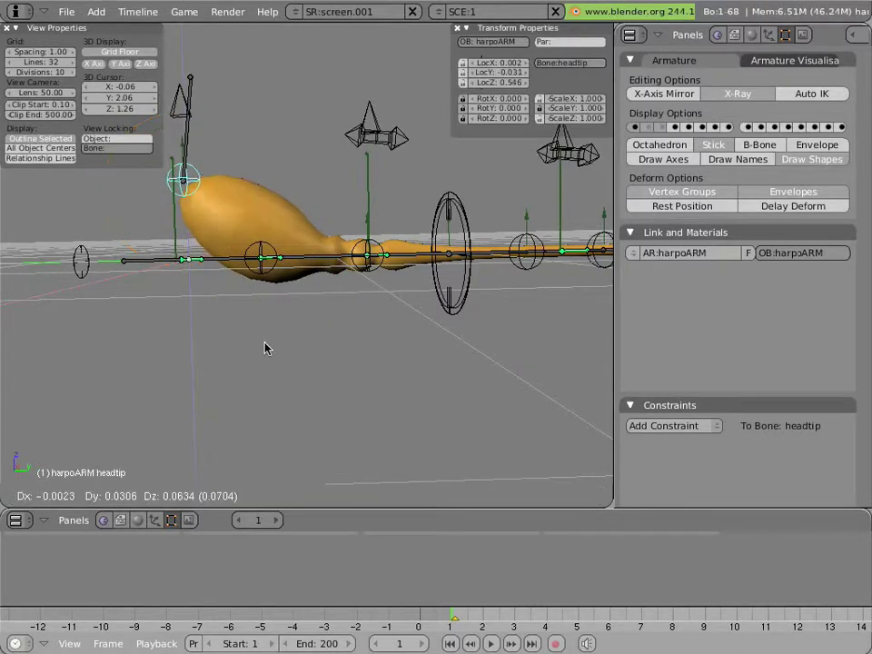
click(264, 348)
- Pull the headbase bone down to about -0.030, 0.093, -0.718 to bend the neck
right_click(379, 276)
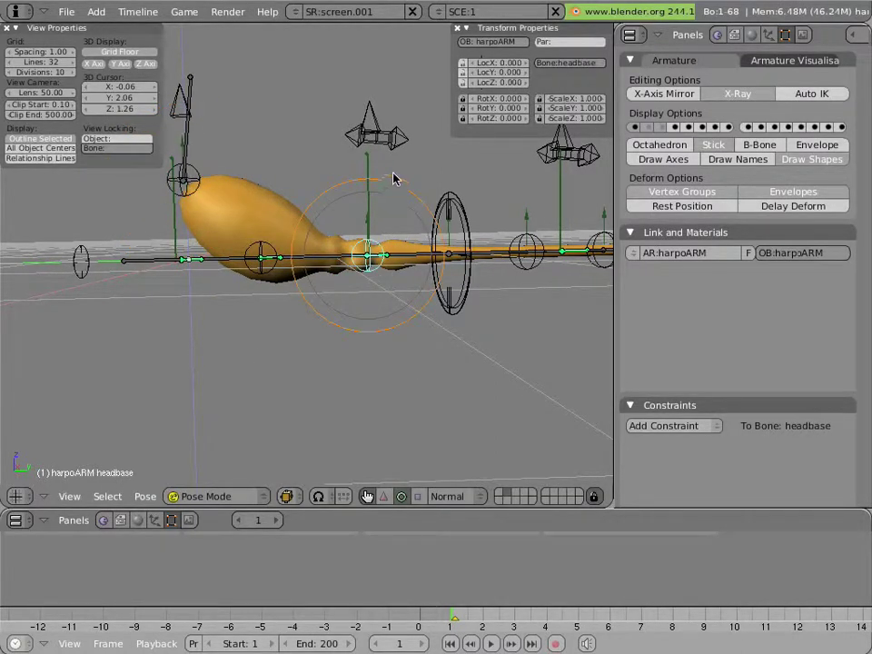
key(g)
click(385, 325)
middle_drag(385, 325, 404, 287)
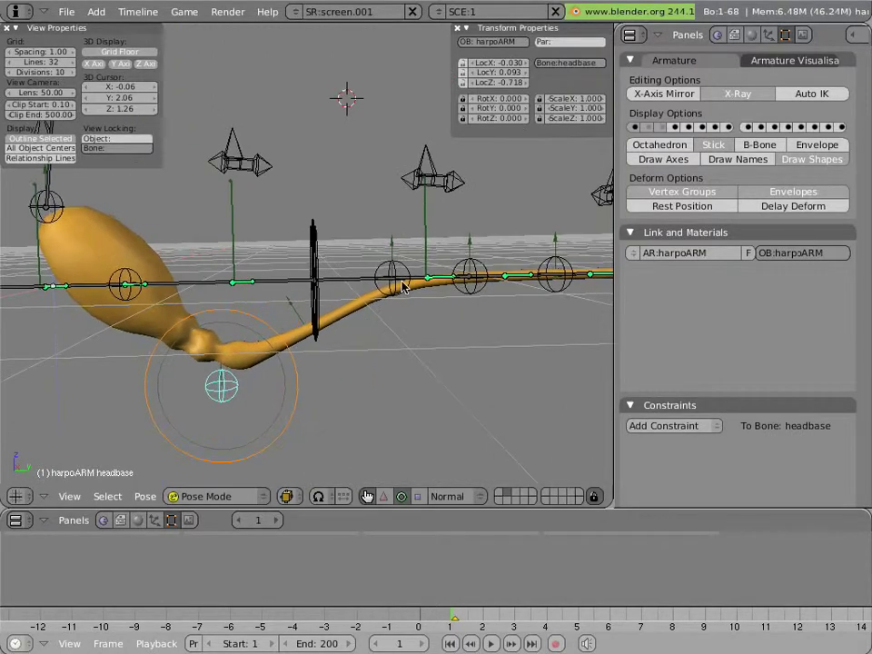
- Raise tail1, lower tail3 and raise tailtip to start an S-shaped wave in the tail
right_click(484, 306)
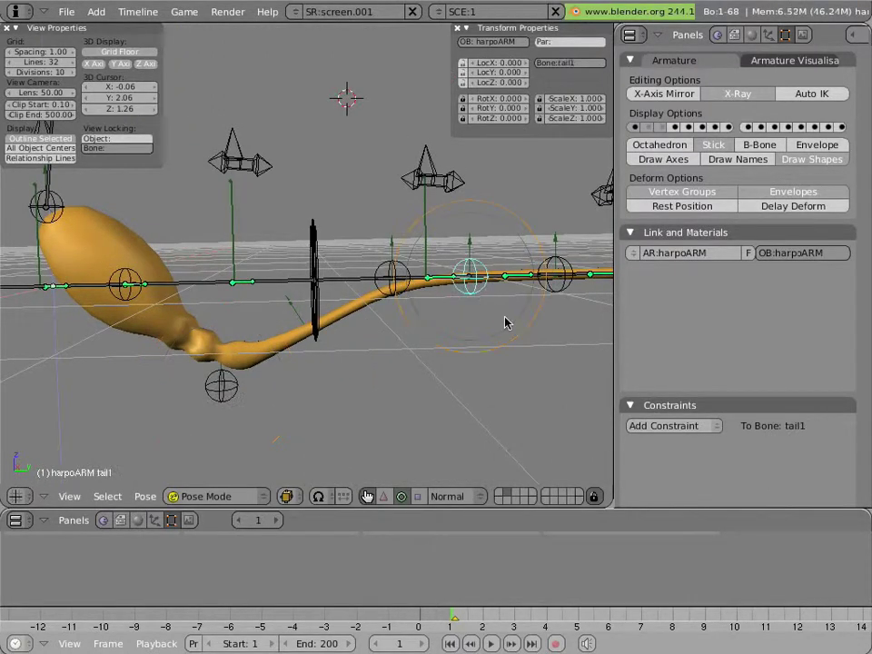
middle_drag(504, 317, 370, 300)
key(g)
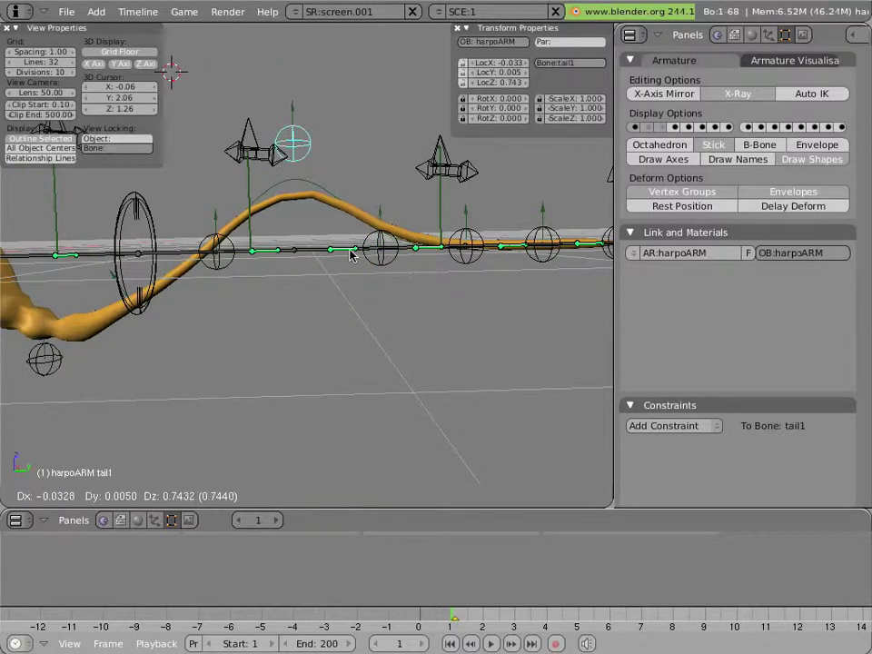
click(396, 266)
right_click(476, 265)
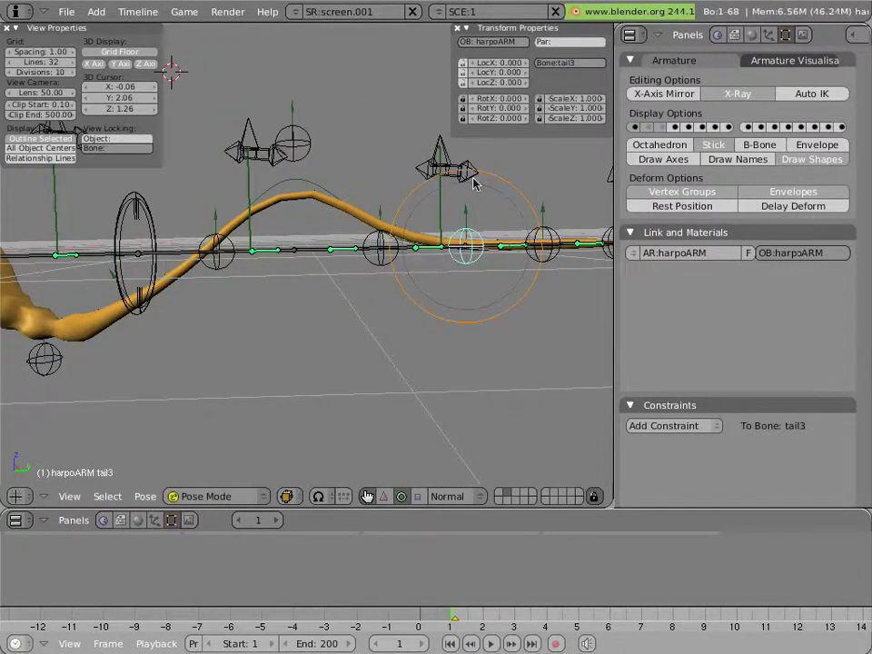
key(g)
click(487, 288)
middle_drag(487, 288, 341, 276)
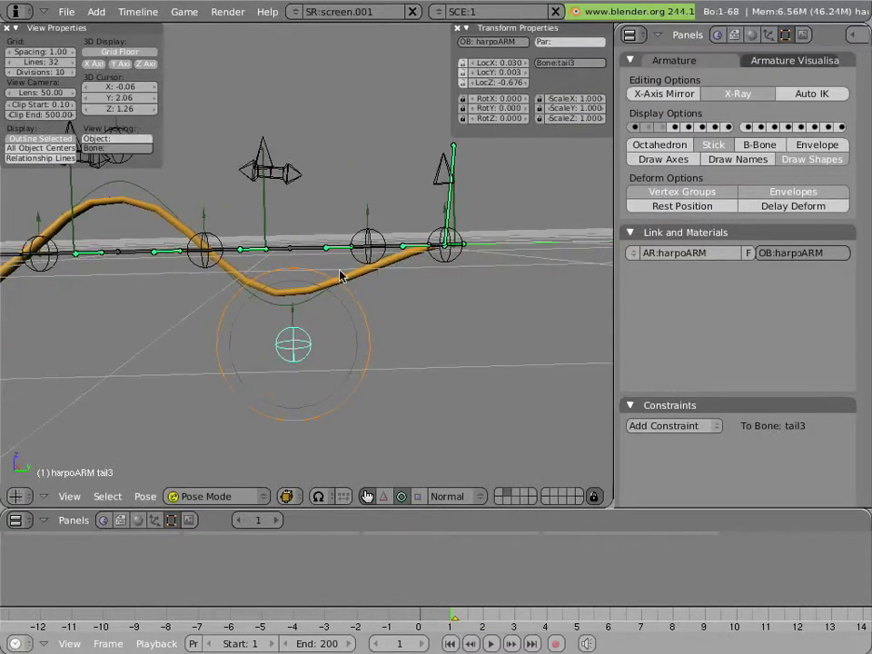
right_click(440, 273)
key(g)
click(431, 296)
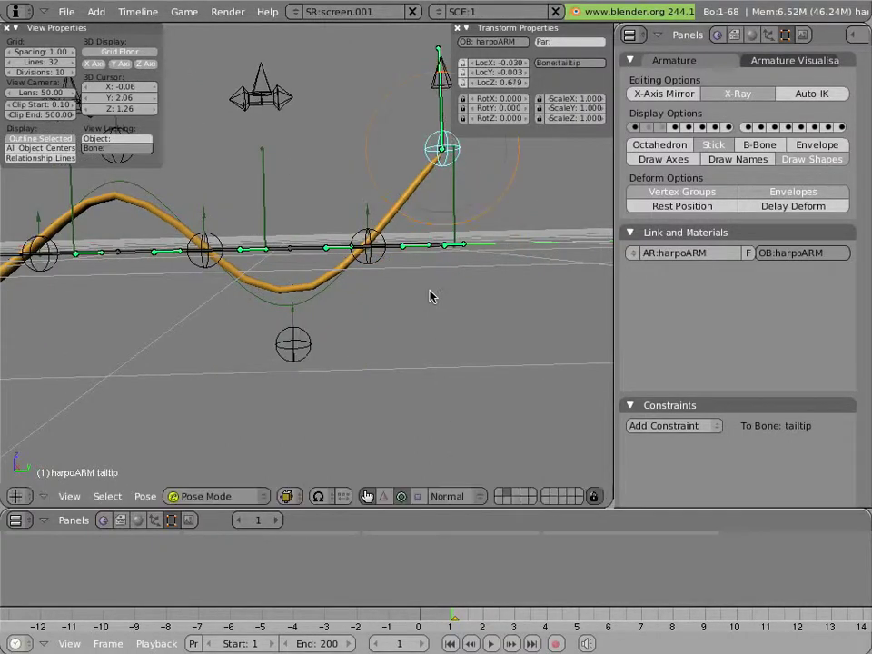
- With the move gizmo, shift the tail4, tail2 and tailbase bones along the X axis
right_click(368, 244)
middle_drag(368, 243, 373, 450)
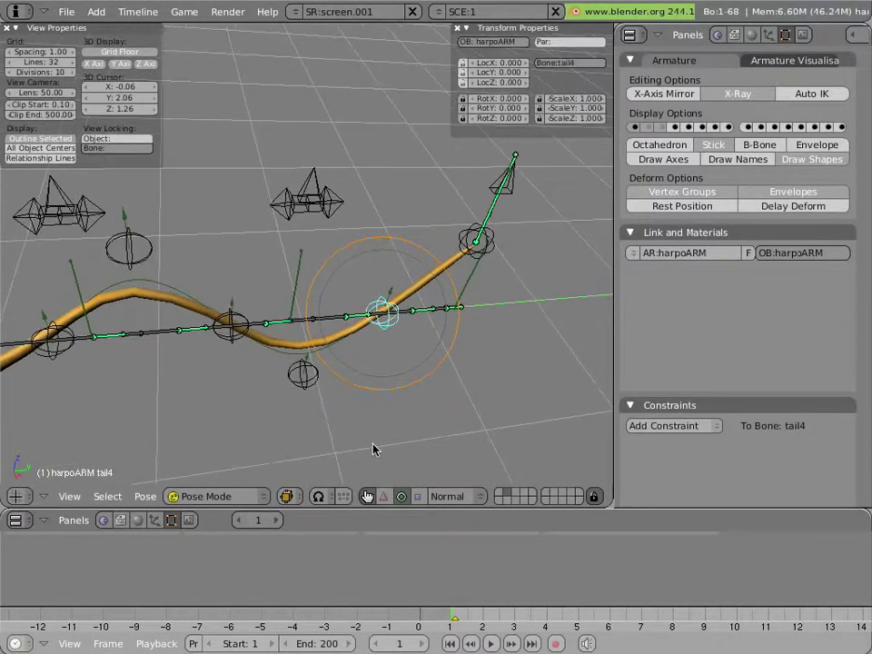
click(385, 496)
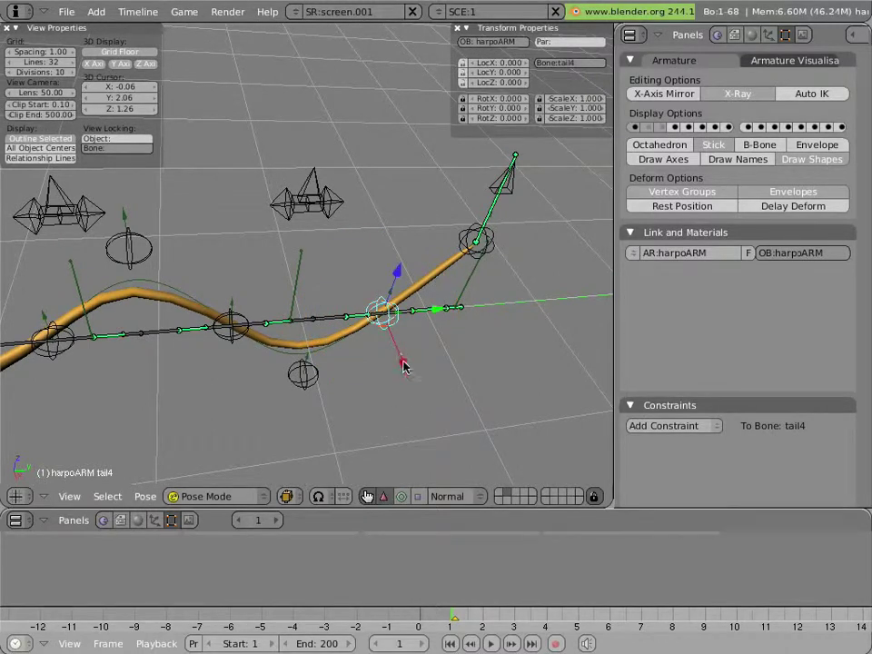
drag(403, 366, 226, 312)
right_click(221, 349)
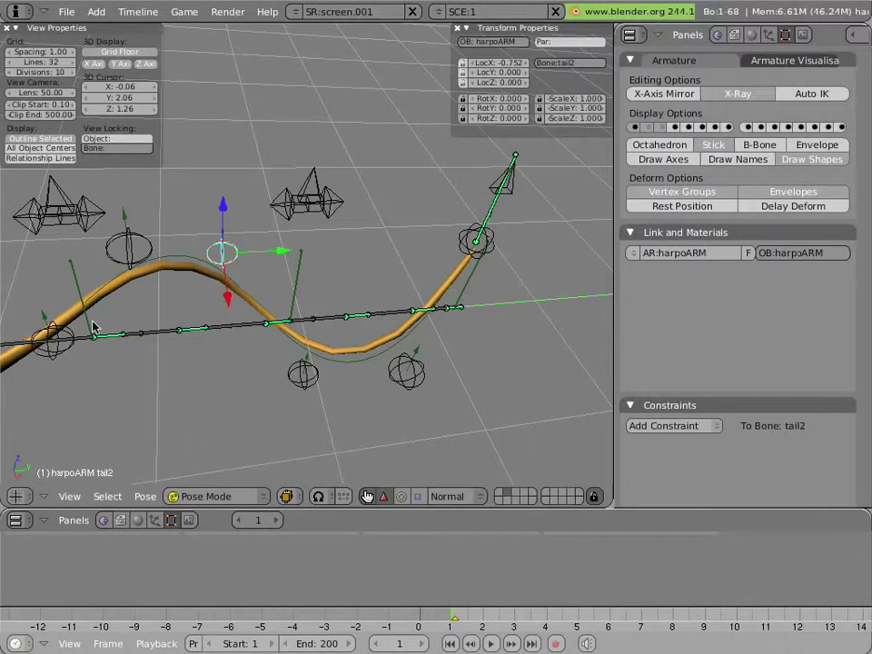
middle_drag(93, 327, 209, 345)
right_click(243, 323)
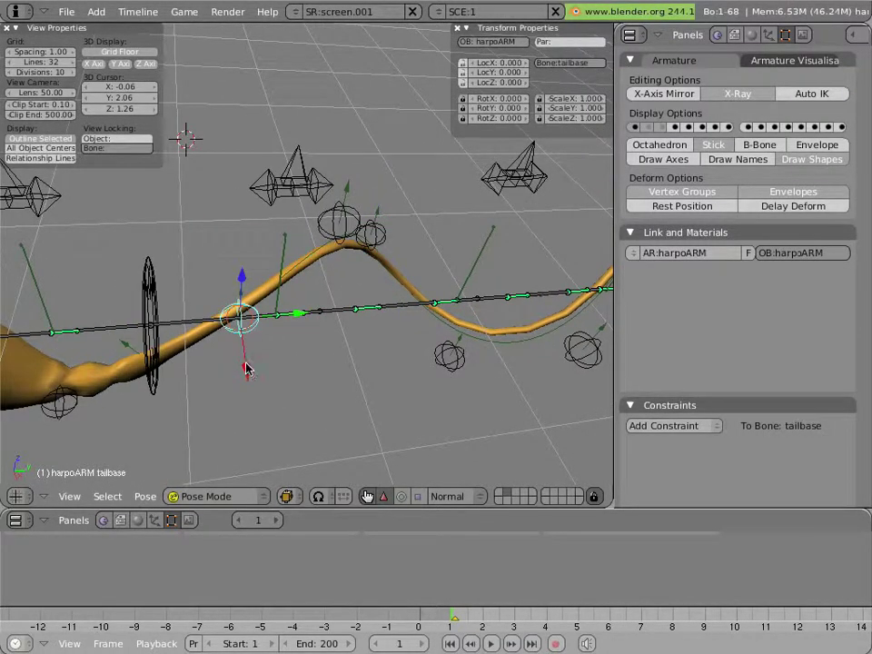
drag(247, 368, 245, 445)
middle_drag(245, 444, 290, 273)
- Raise the headmid bone along Z to about 0.577 so the head lifts
right_click(100, 222)
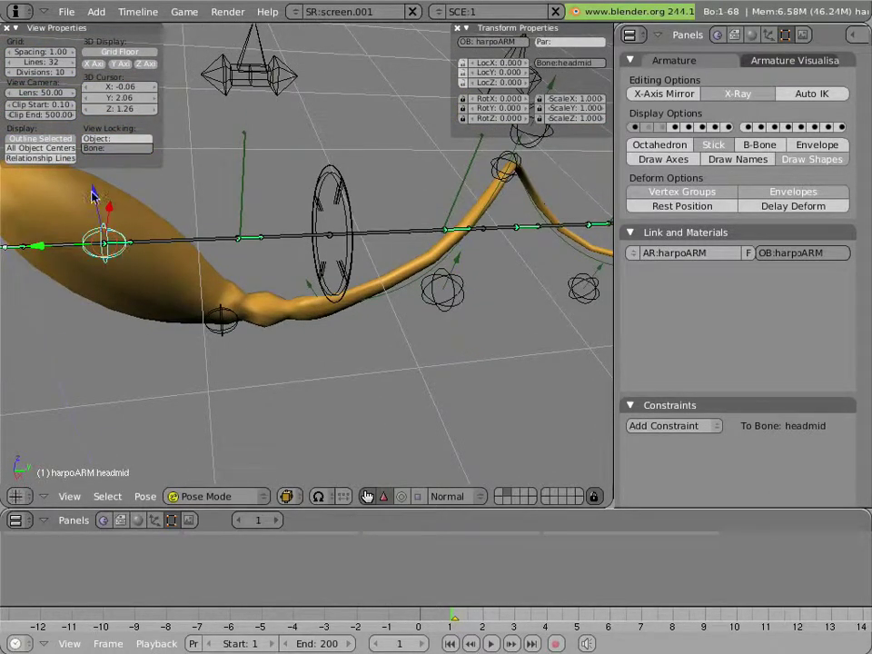
key(g)
key(z)
click(112, 103)
- Hide the green bone layer, then rotate headFKtip and headFKbase about X, headFKbase to about -42°
middle_drag(111, 103, 357, 117)
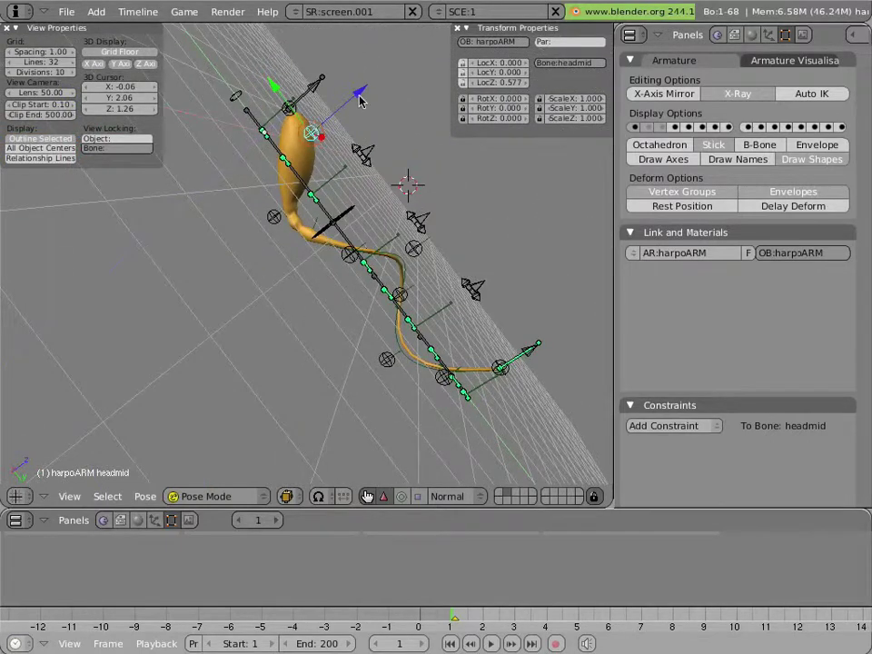
middle_drag(404, 289, 253, 311)
right_click(214, 205)
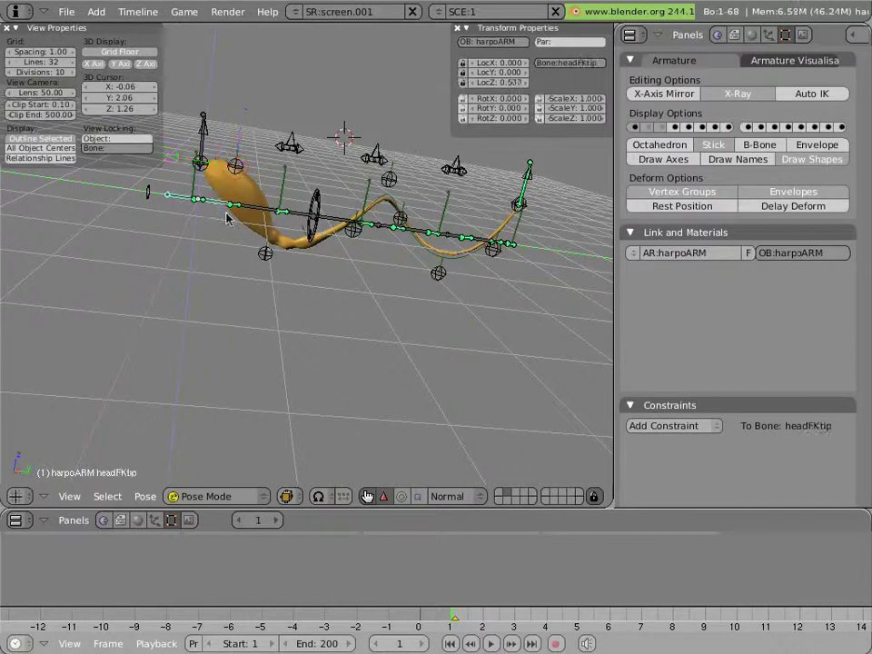
click(635, 128)
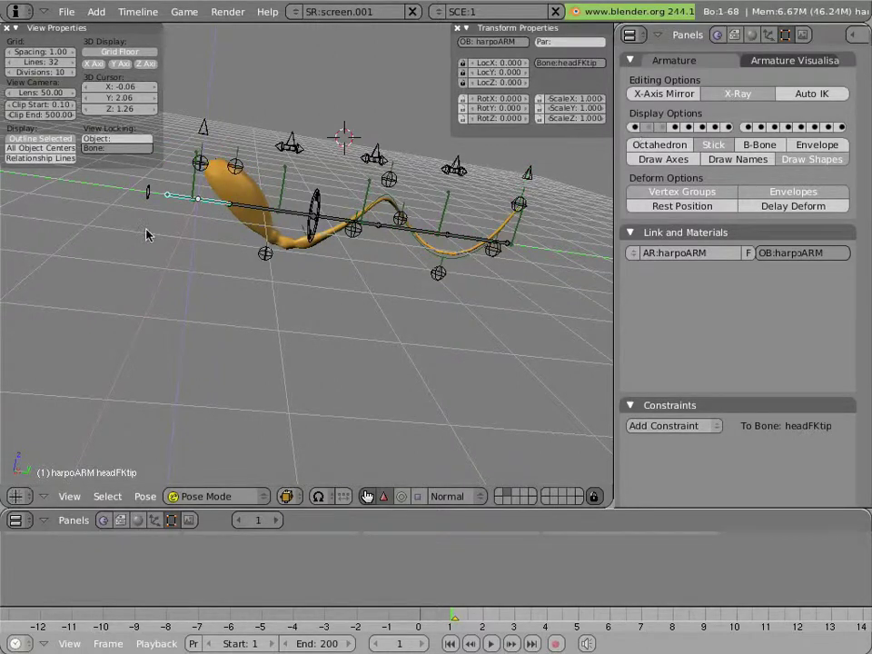
click(401, 496)
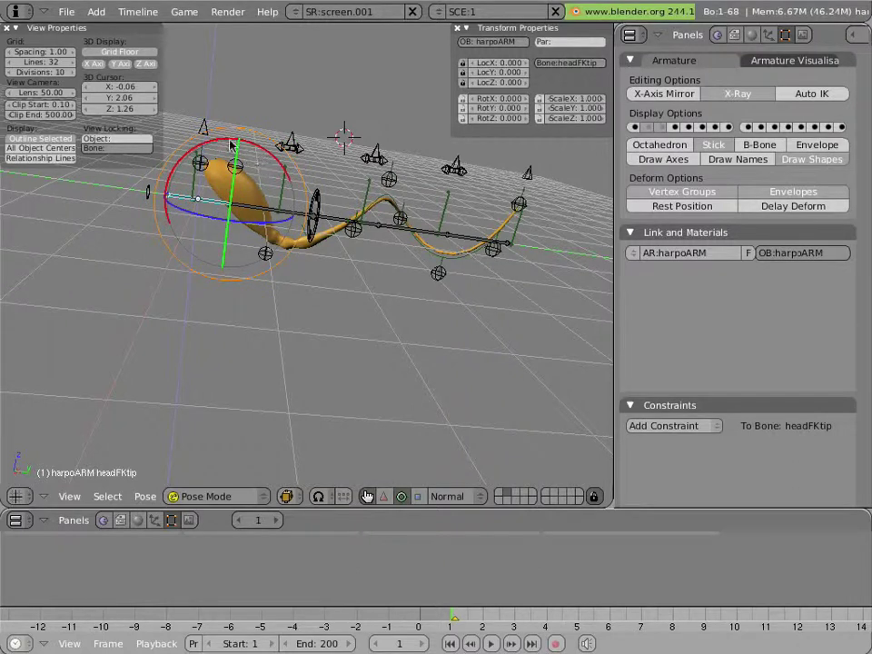
click(261, 165)
drag(260, 165, 207, 162)
right_click(275, 188)
drag(271, 180, 481, 246)
- Rotate tailFKmid about 30° and tailFKtip about the X axis to curl the tail
right_click(414, 220)
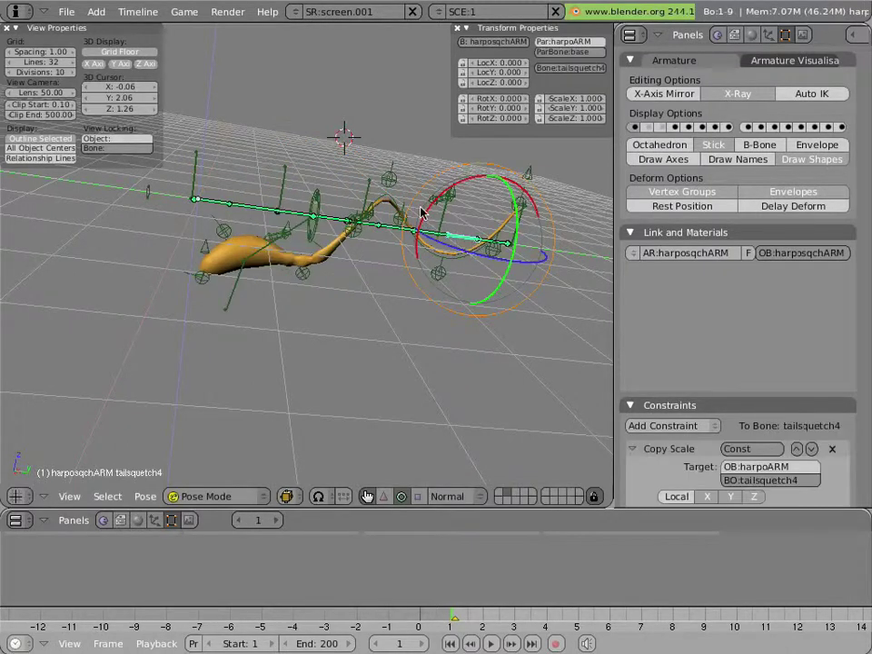
click(413, 220)
right_click(432, 236)
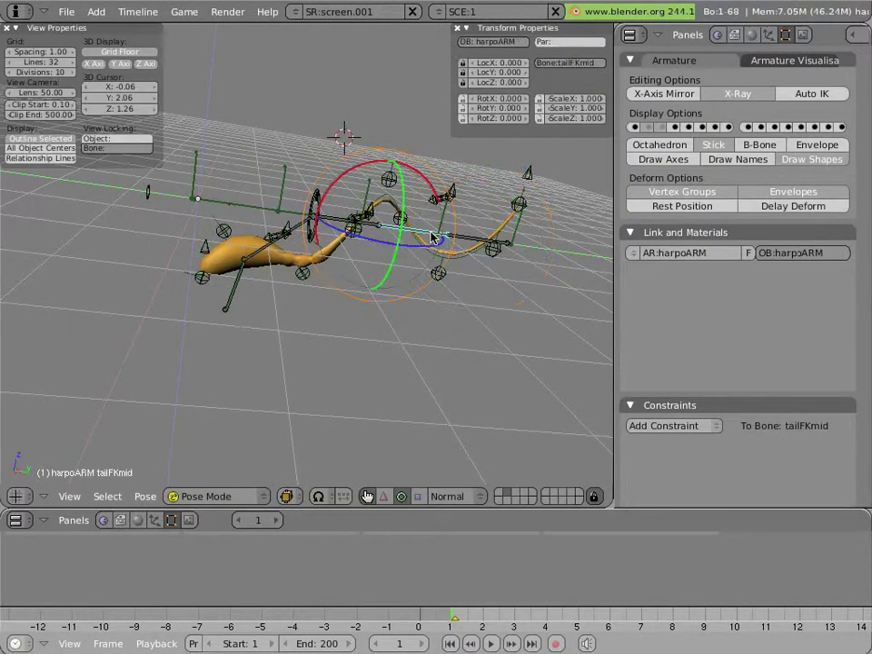
drag(346, 176, 446, 202)
right_click(451, 196)
right_click(451, 196)
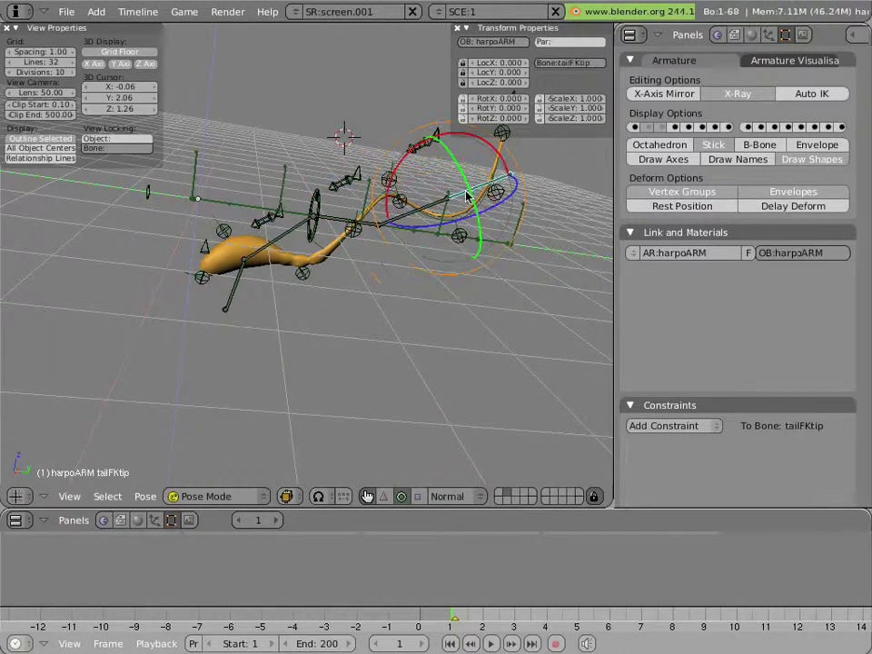
drag(386, 172, 302, 103)
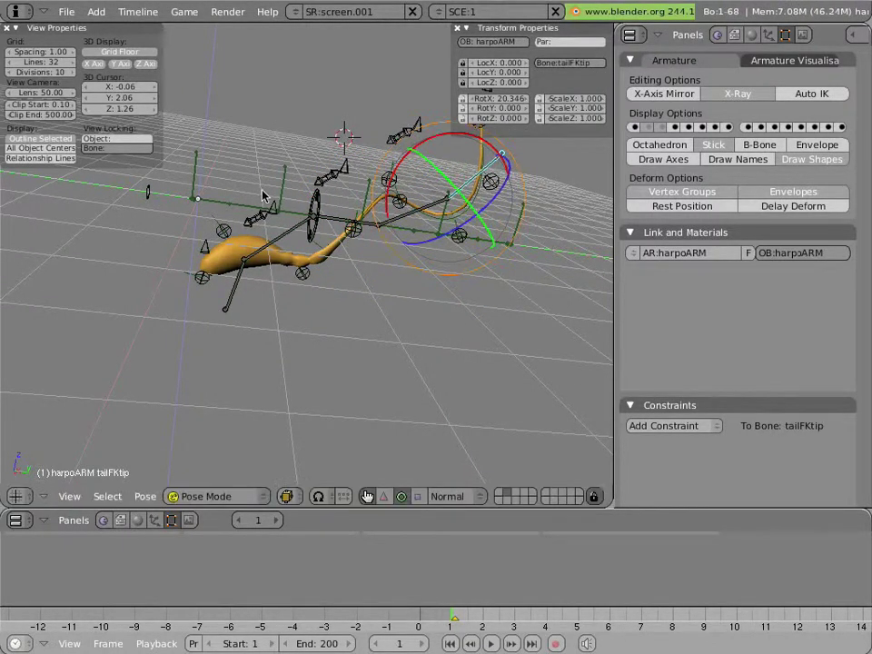
middle_drag(260, 209, 282, 265)
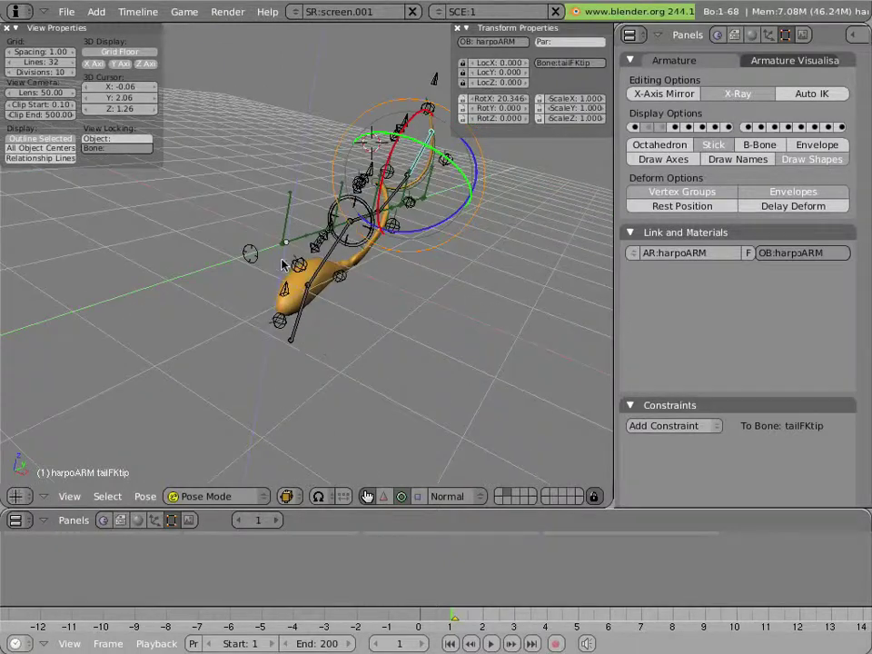
right_click(252, 257)
- Rotate the spin bone on its green Y ring until RotY reads about 127.96°
drag(302, 269, 259, 319)
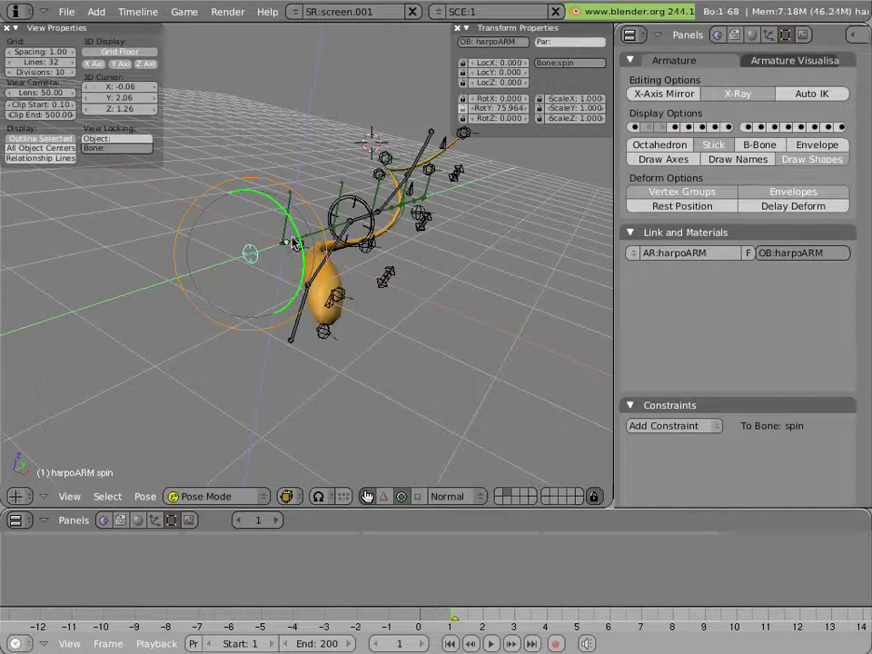
drag(296, 243, 242, 225)
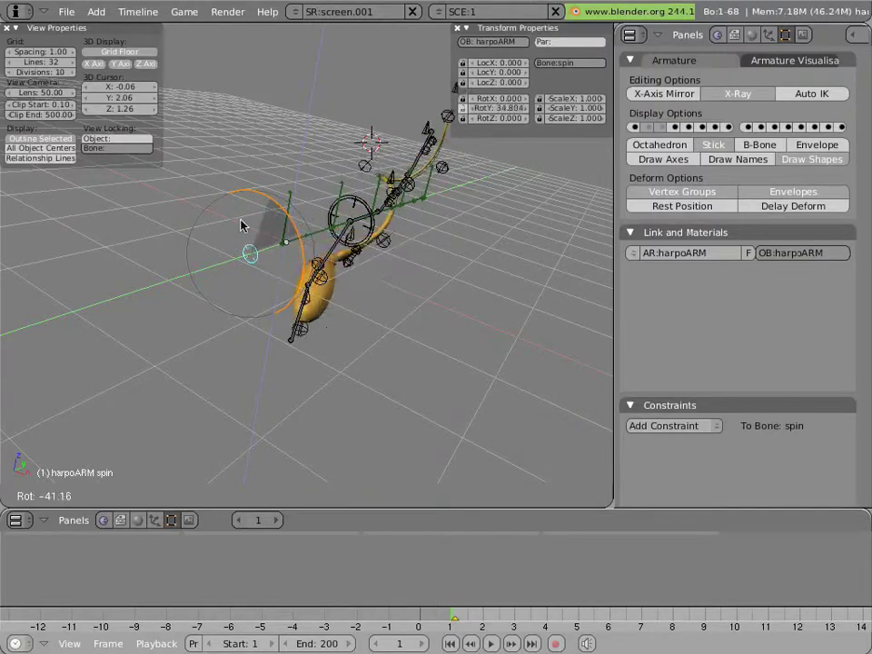
drag(242, 225, 245, 214)
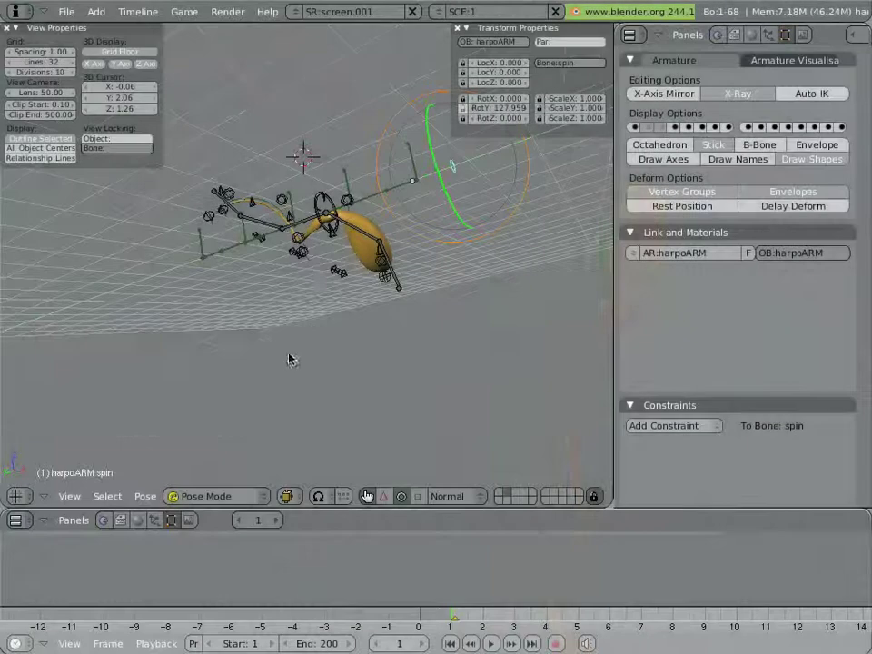
middle_drag(288, 356, 362, 338)
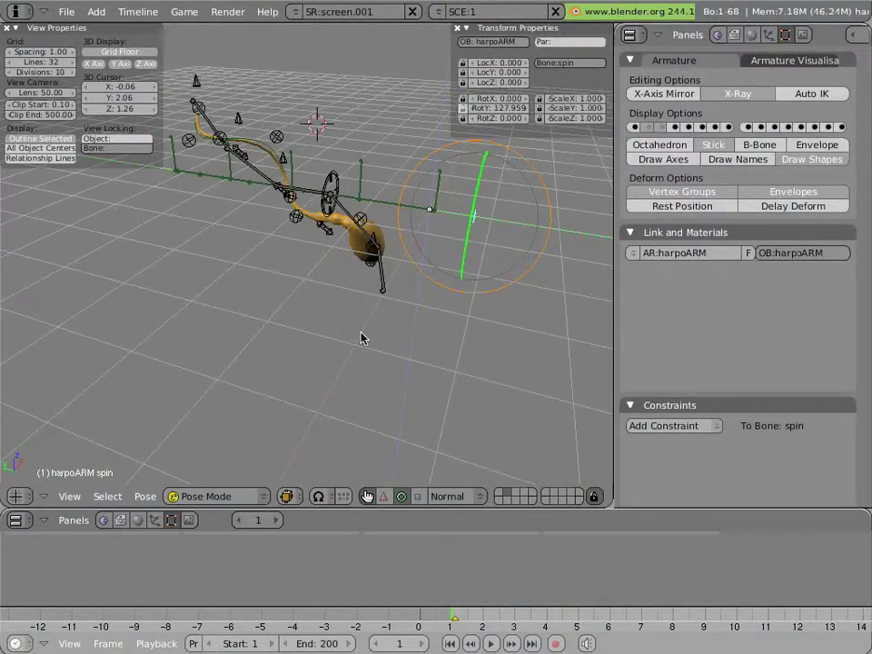